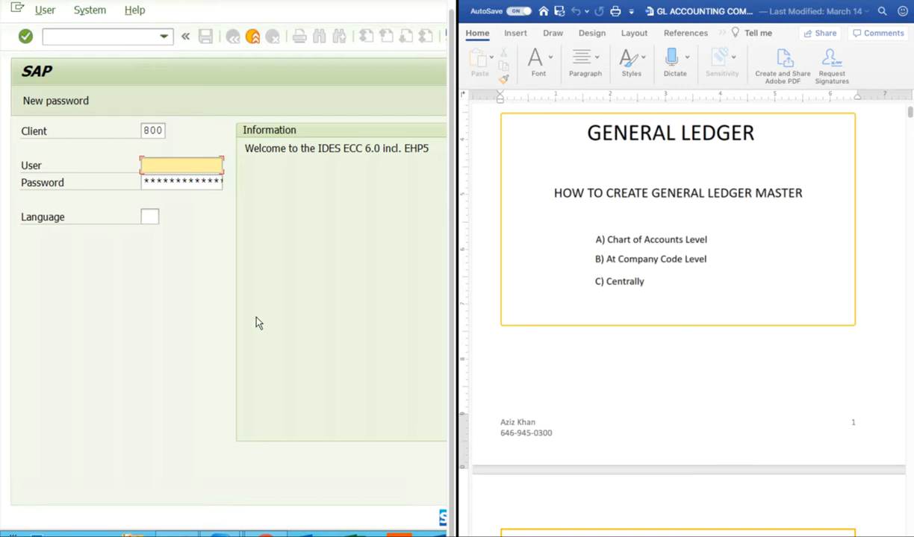
Step: Log on to the SAP system by entering the user name and the account password
left_click(187, 168)
type("sa")
key("BackSpace")
key("BackSpace")
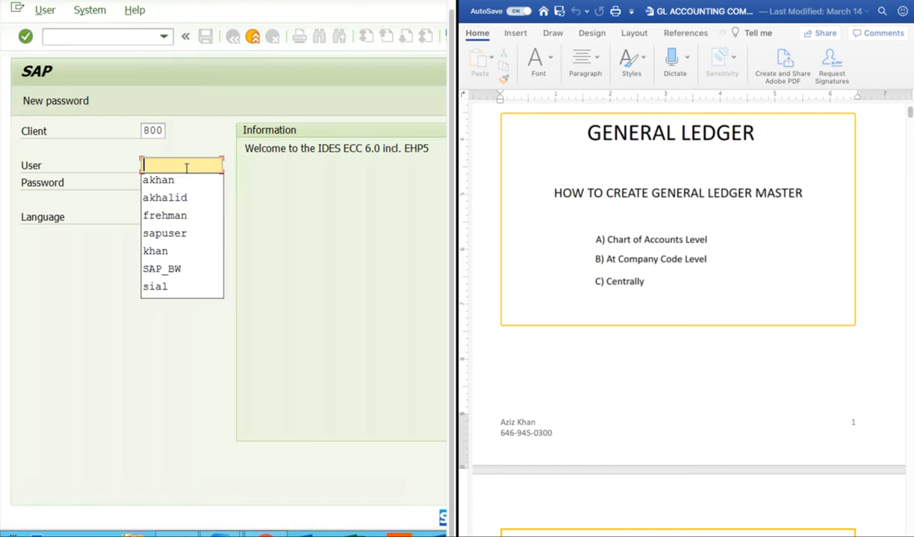
left_click(177, 181)
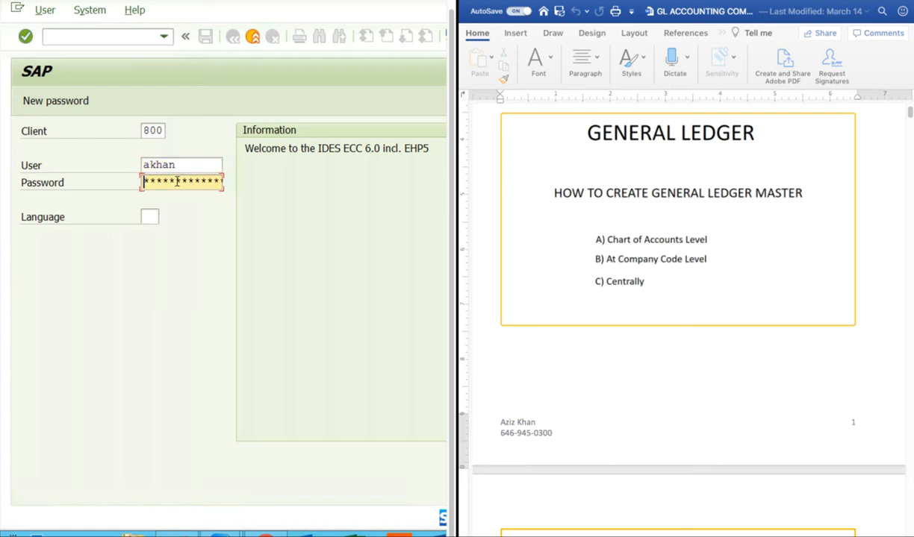
type("************")
key("Return")
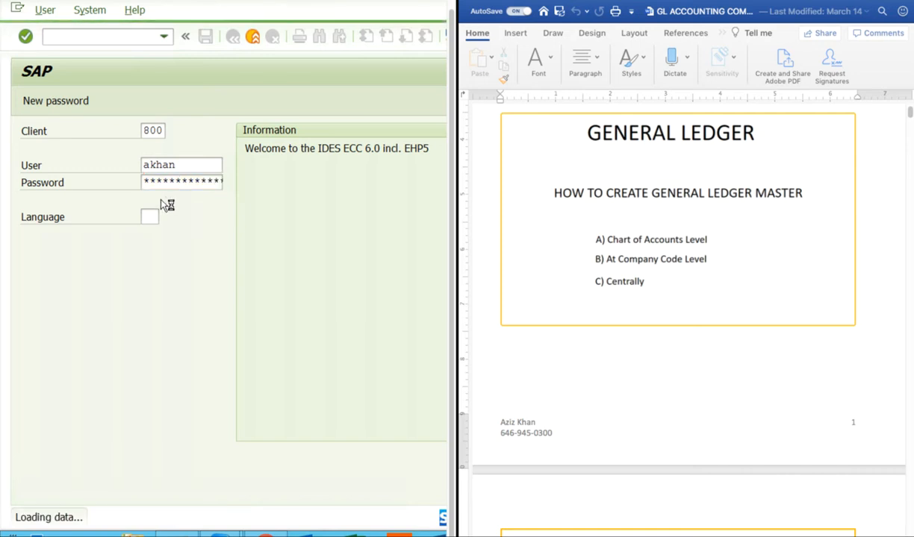
Step: Open the SAP Reference IMG through the SPRO - Customizing entry in the FI favorites
left_click(164, 37)
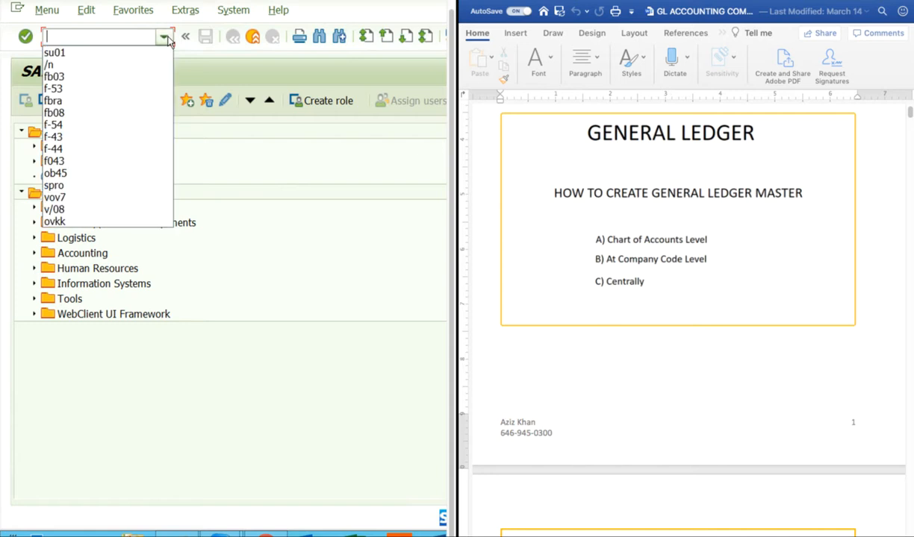
left_click(202, 160)
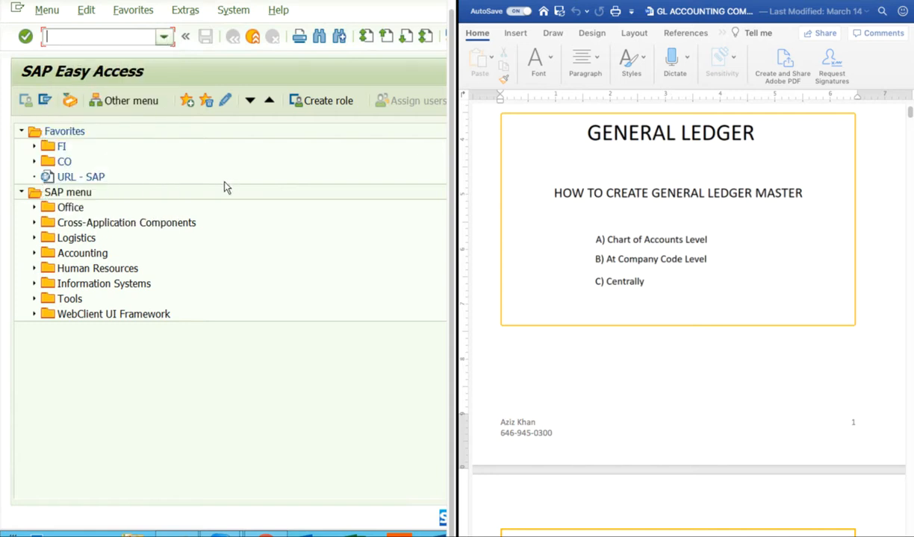
left_click(33, 147)
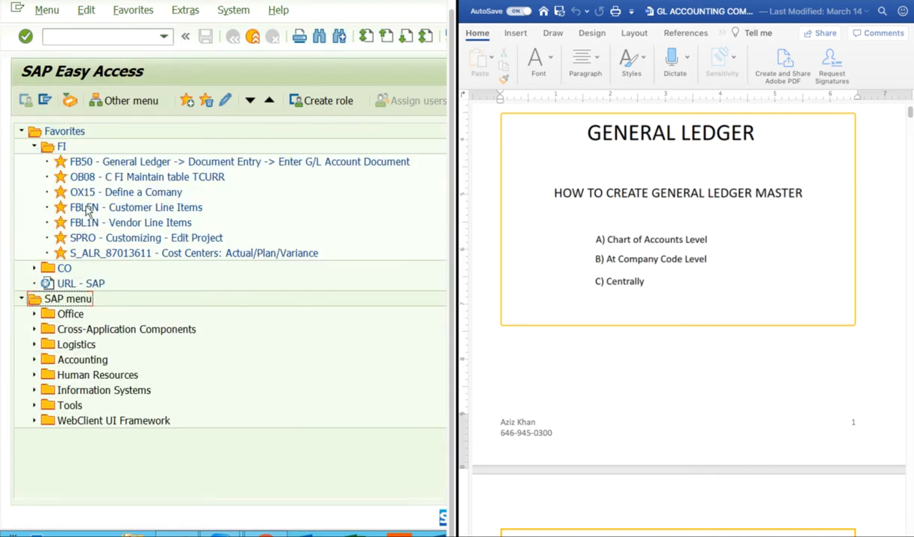
double_click(96, 237)
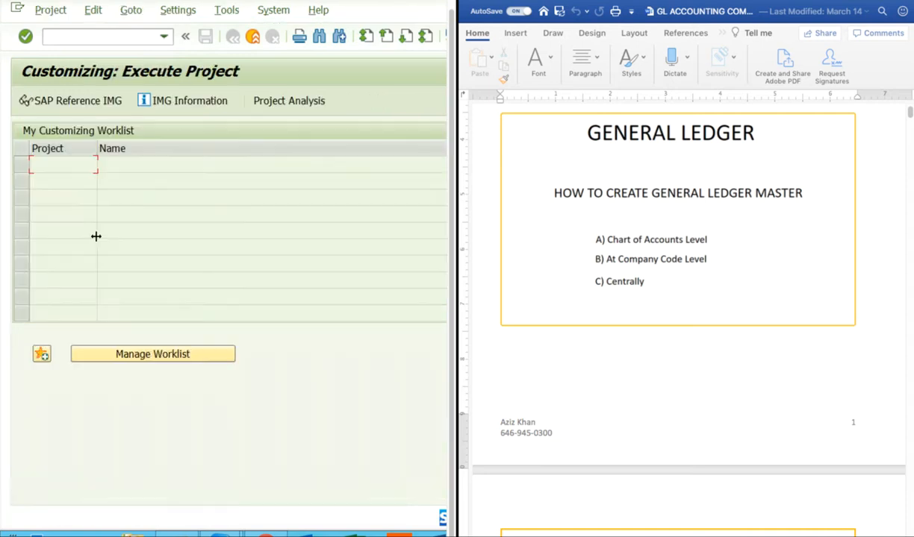
left_click(71, 101)
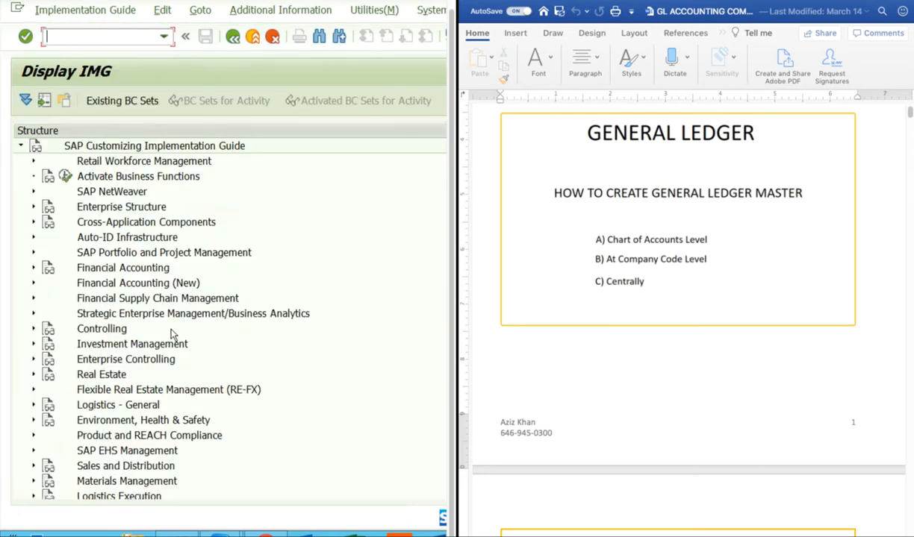
left_click(33, 283)
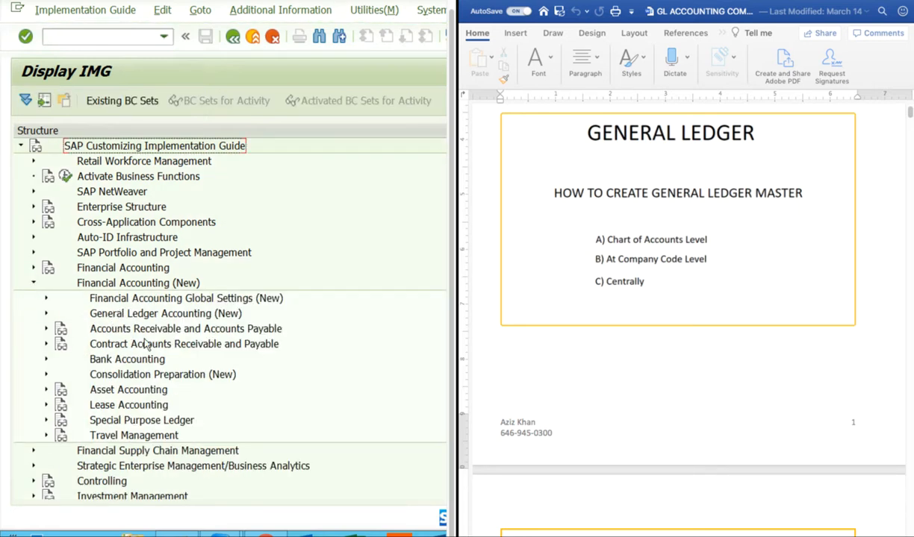
left_click(45, 298)
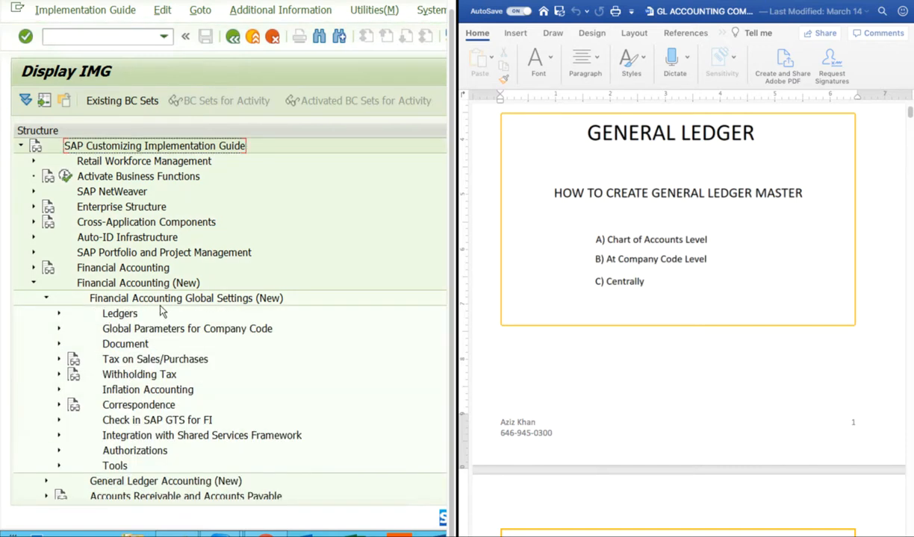
left_click(59, 314)
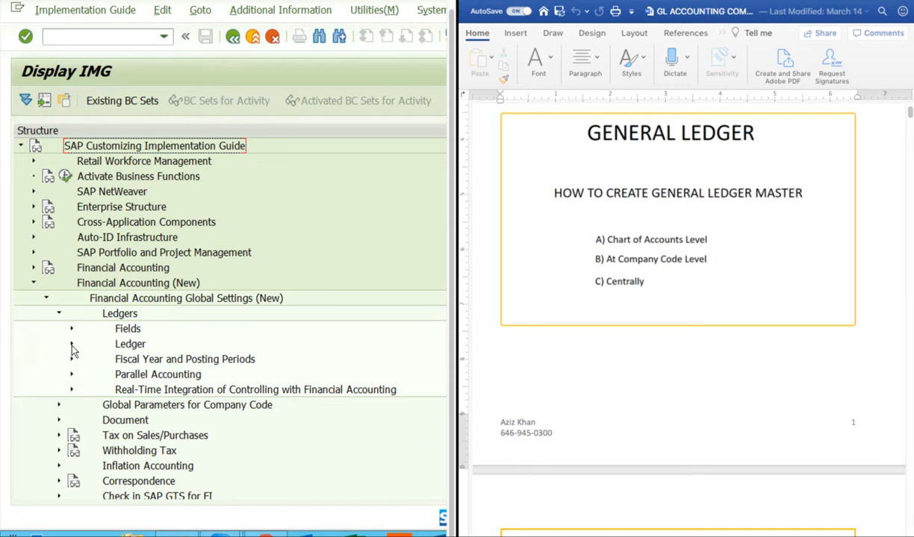
left_click(59, 313)
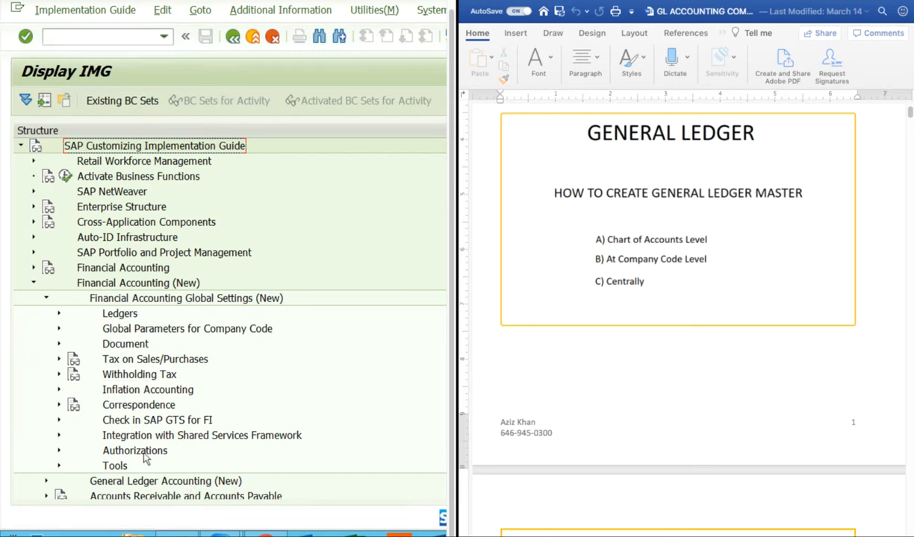
left_click(46, 297)
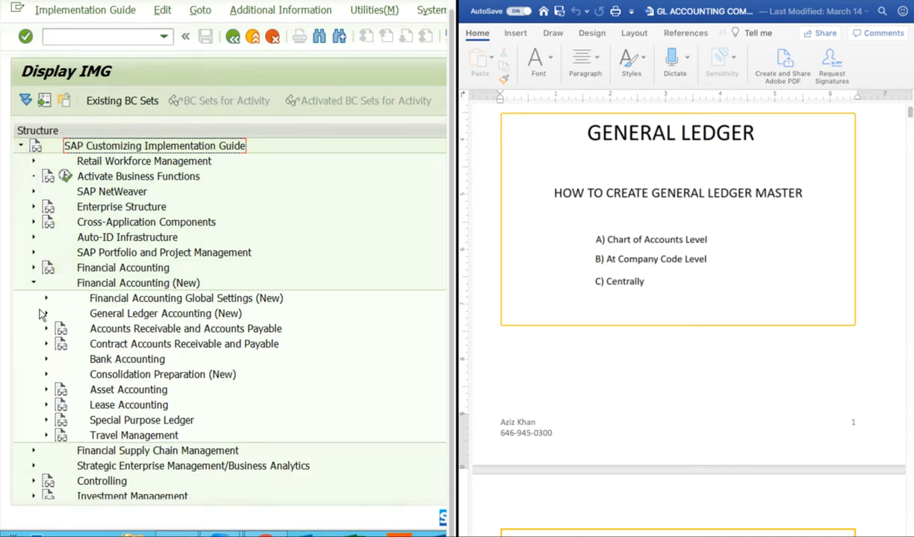
left_click(33, 285)
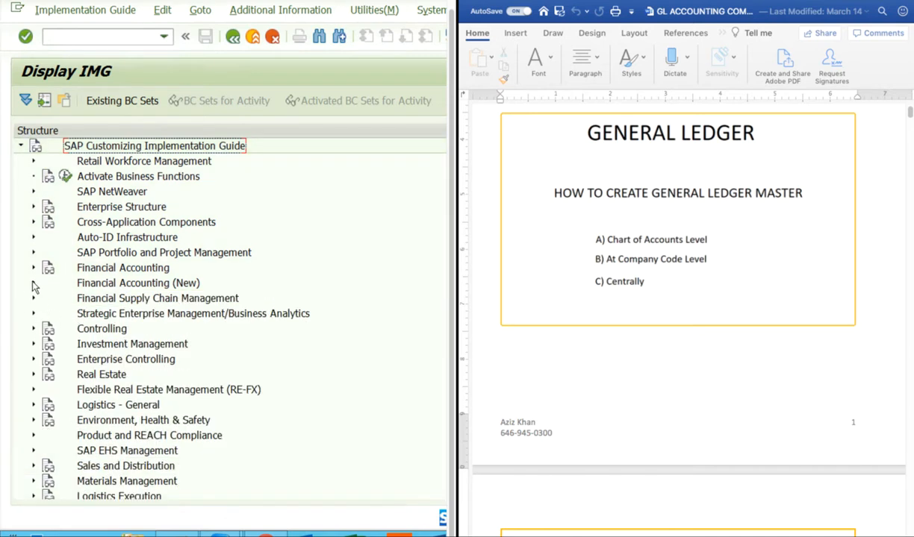
Step: Run Define Account Group under Financial Accounting (New), General Ledger Accounting (New), Master Data, G/L Accounts, Preparations
left_click(167, 284)
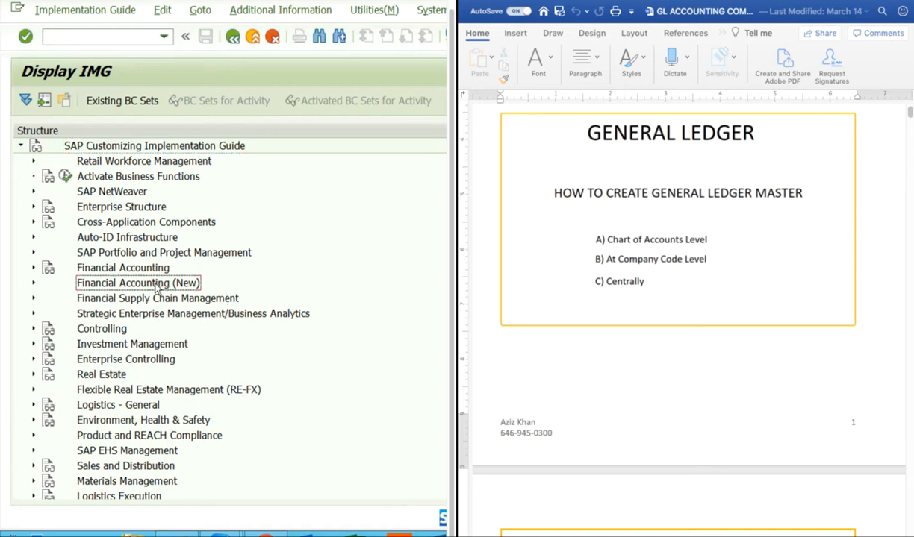
left_click(32, 283)
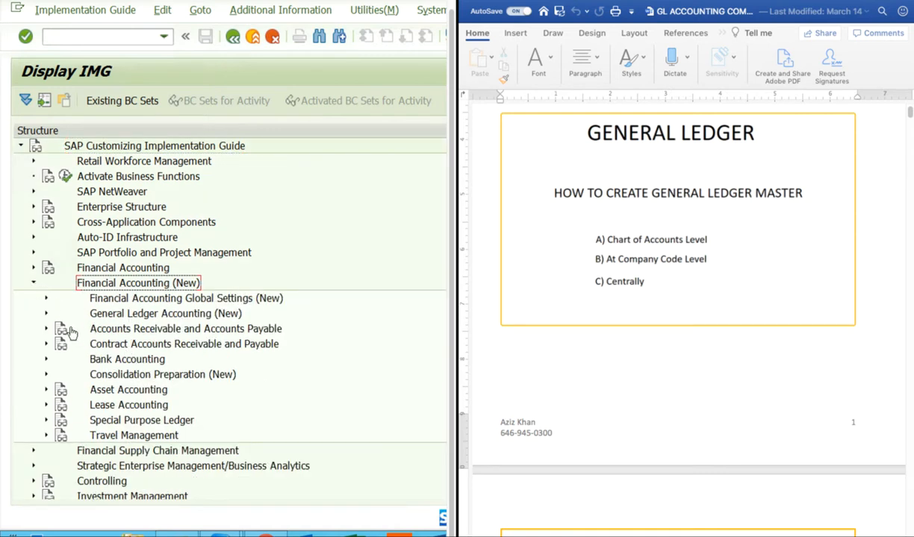
left_click(95, 314)
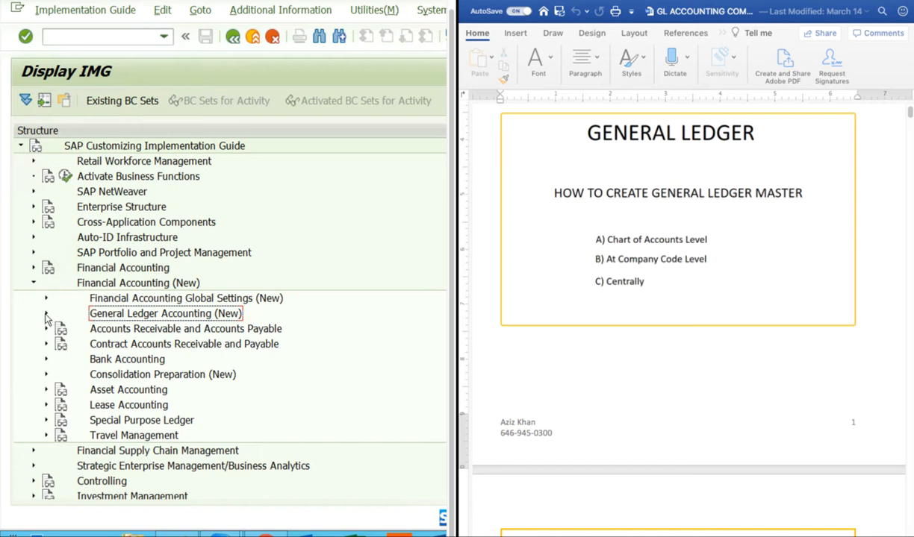
left_click(46, 313)
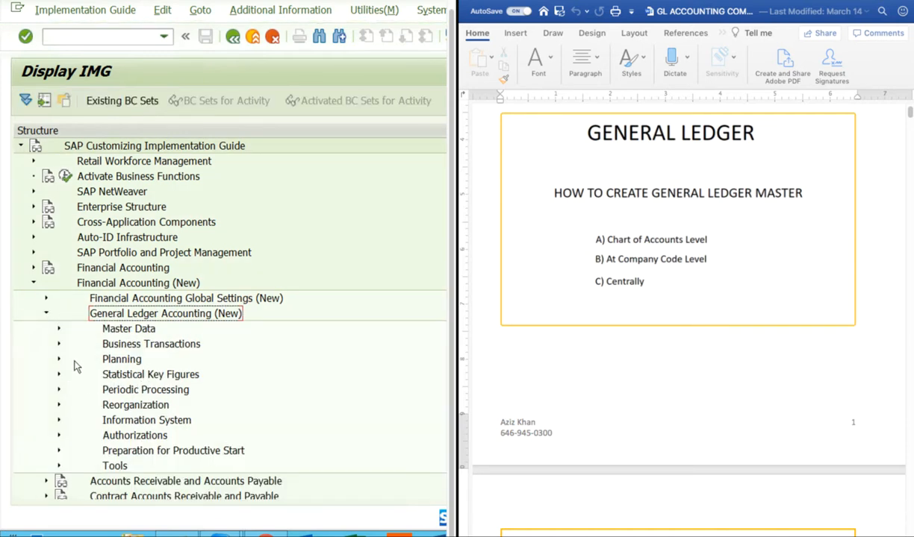
left_click(59, 330)
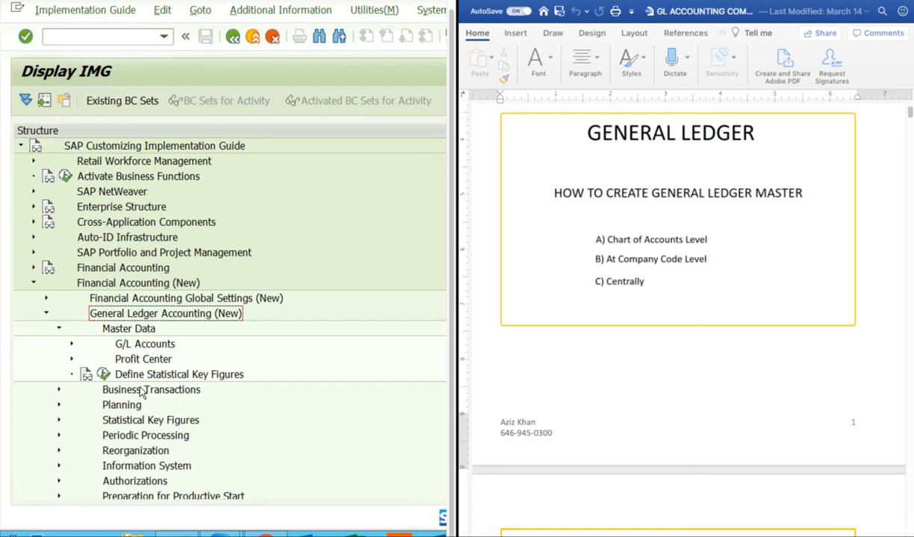
left_click(72, 345)
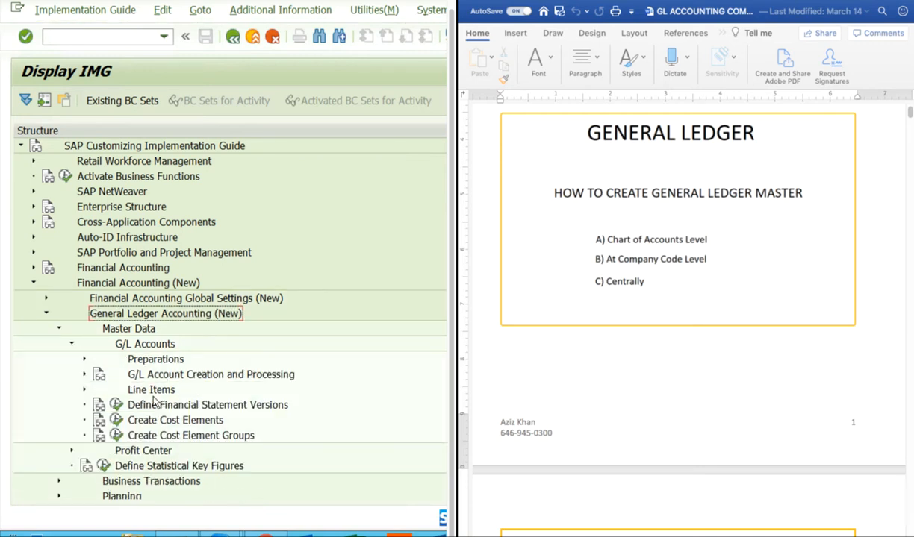
left_click(84, 360)
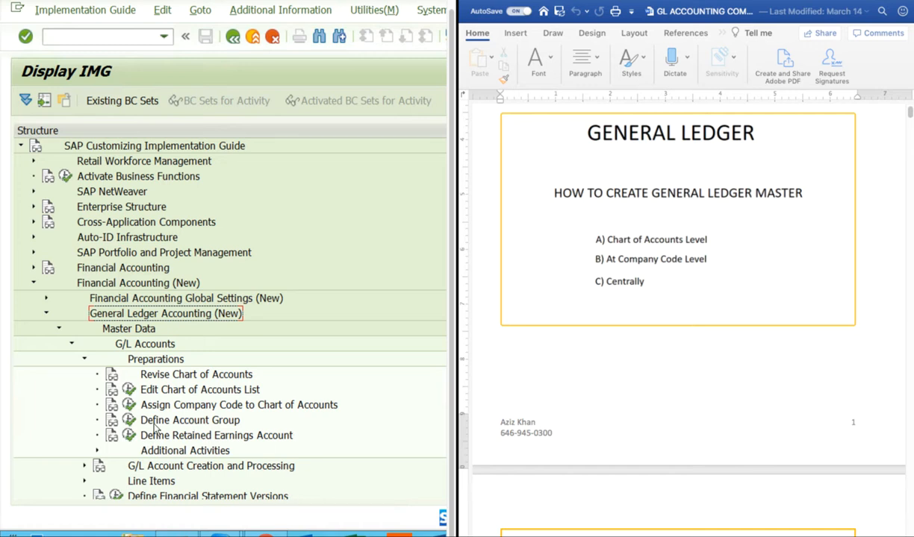
left_click(180, 420)
left_click(130, 421)
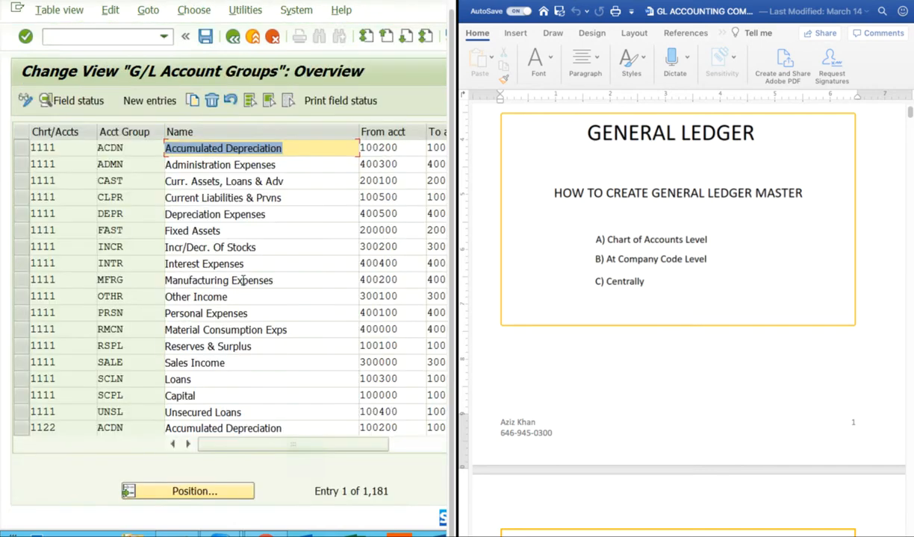
Step: Position the G/L account groups list at chart of accounts 5555
left_click(191, 490)
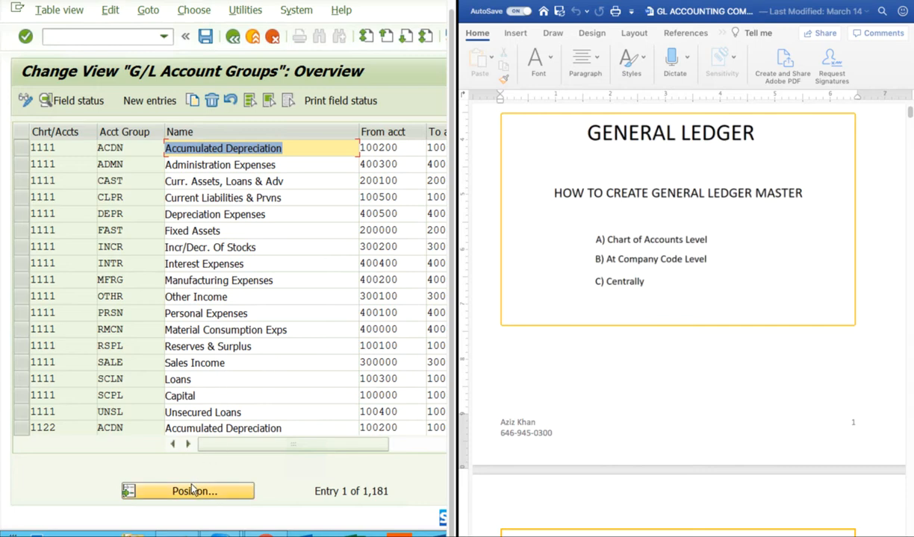
type("5555")
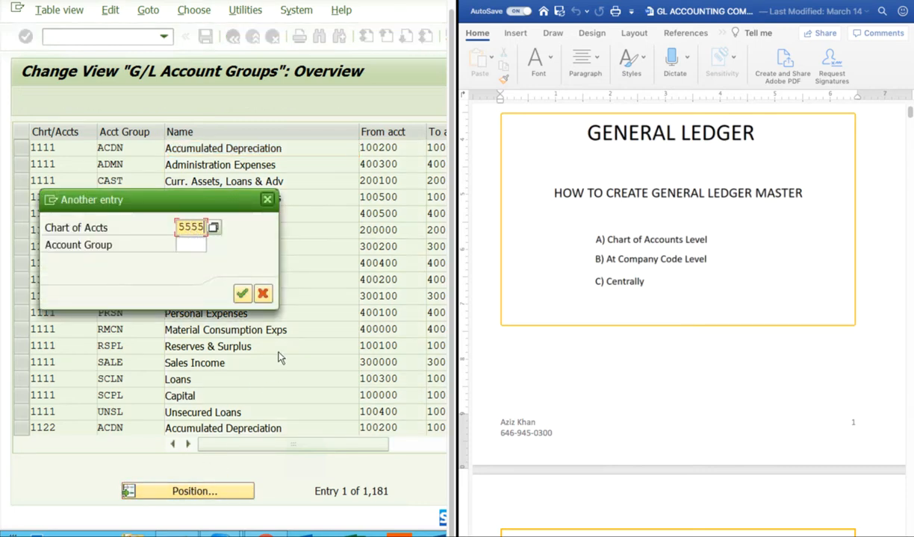
left_click(241, 294)
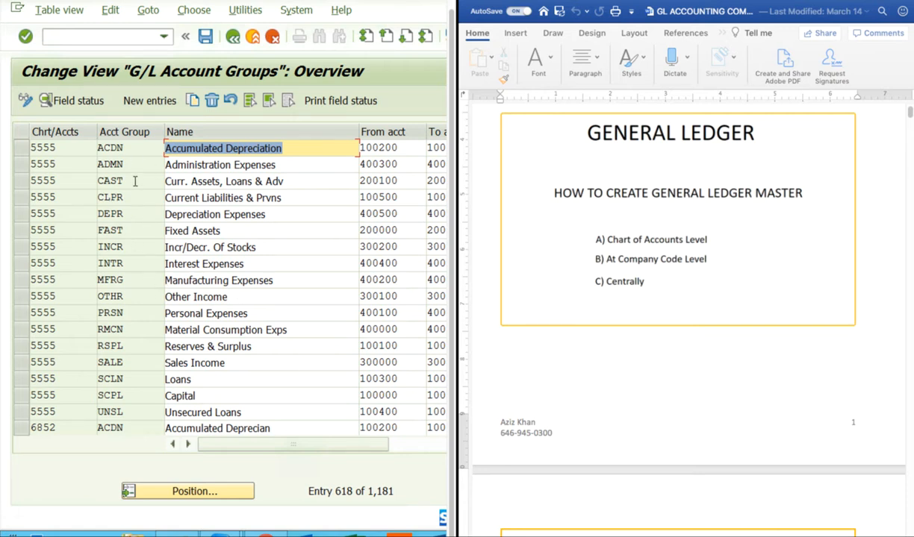
Step: Examine the account group code and name of the first entry for chart of accounts 5555
left_click(128, 148)
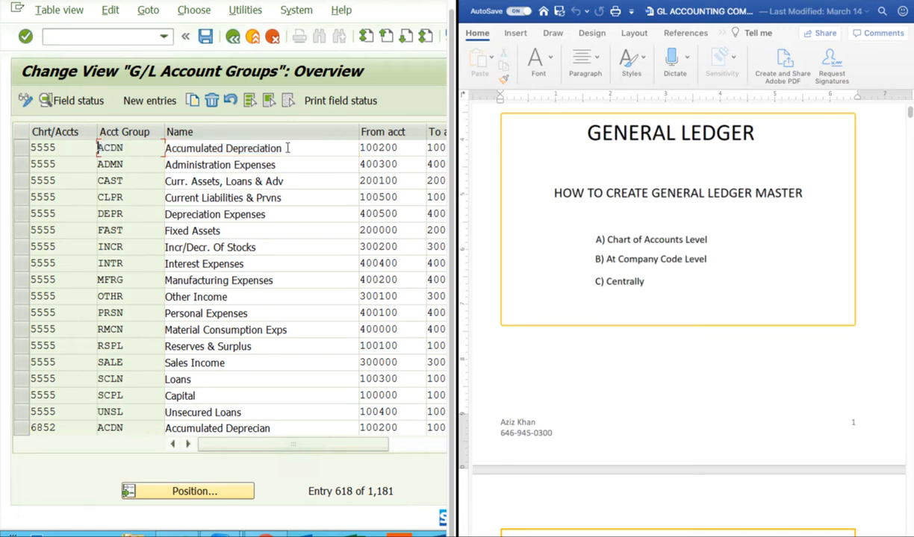
left_click_drag(287, 148, 157, 148)
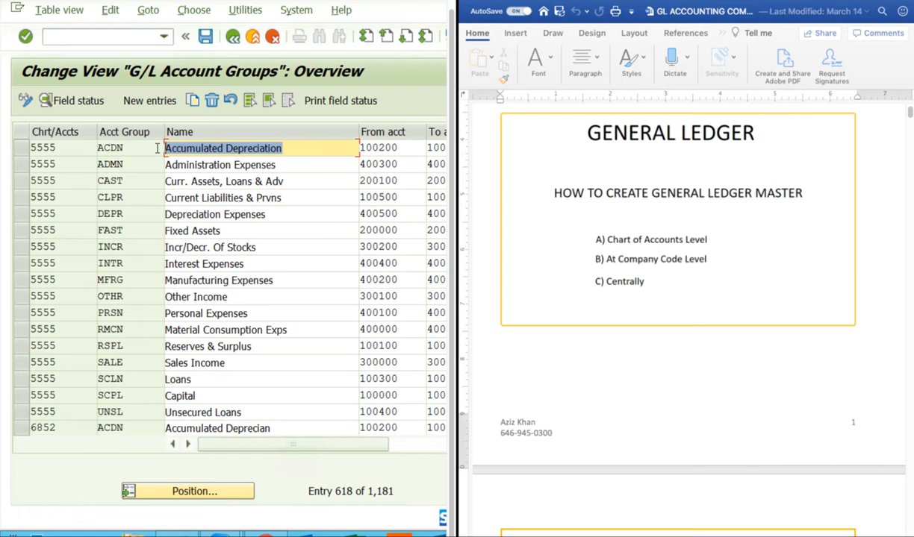
left_click(157, 149)
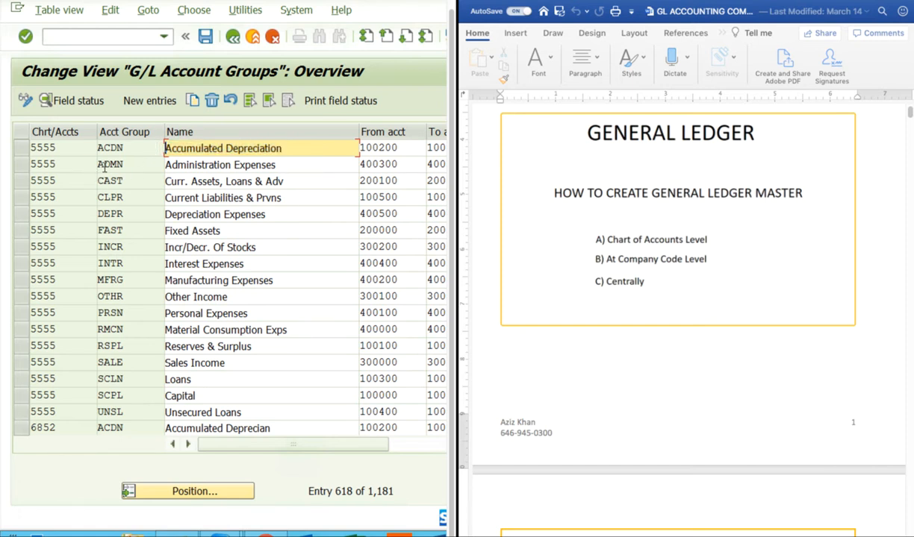
left_click_drag(129, 148, 84, 147)
left_click(90, 150)
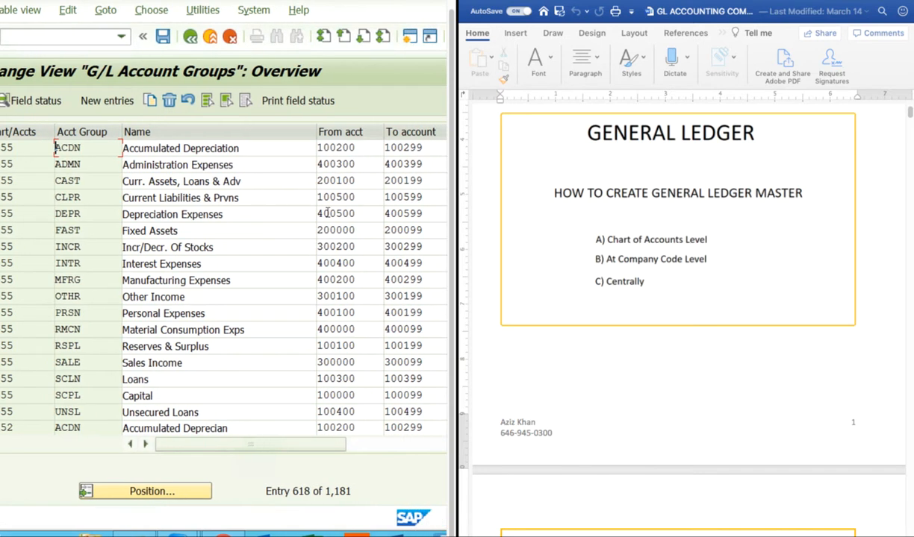
Step: Examine the from and to account numbers that define the Accumulated Depreciation group's number range
left_click_drag(356, 147, 289, 153)
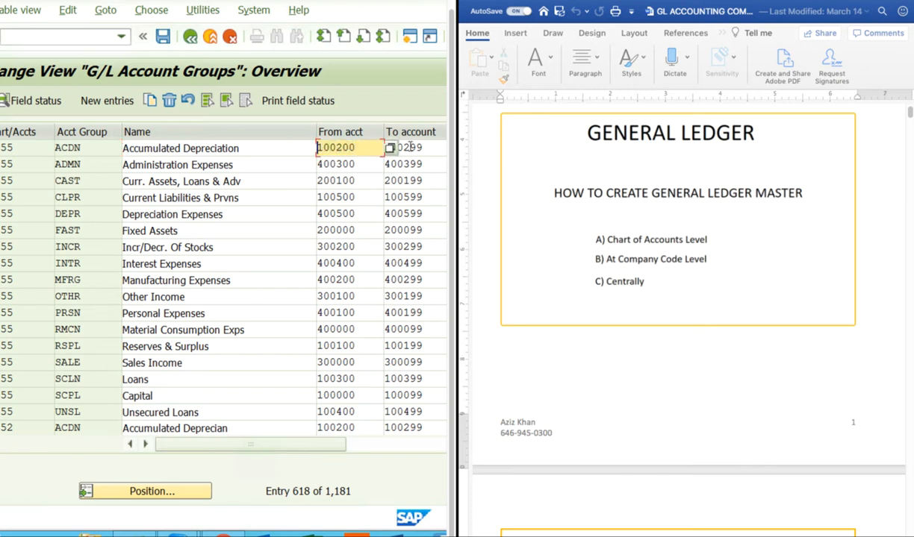
left_click_drag(422, 147, 356, 148)
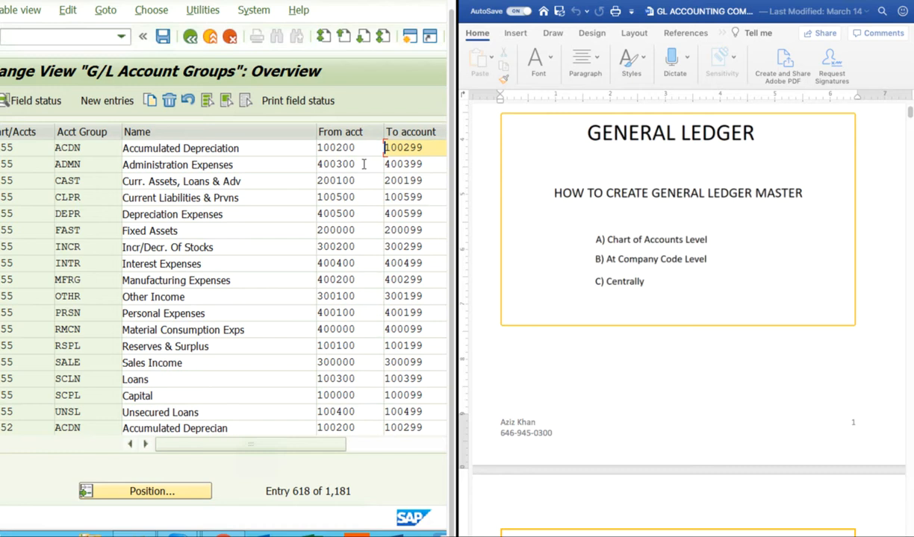
left_click_drag(427, 146, 330, 147)
left_click(390, 147)
left_click(321, 148)
left_click(330, 147)
left_click_drag(419, 147, 403, 147)
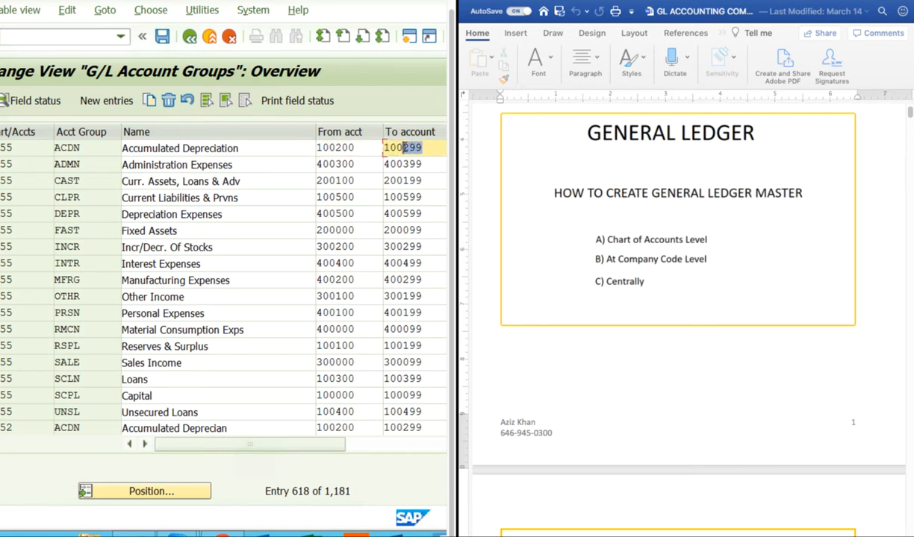
left_click(403, 147)
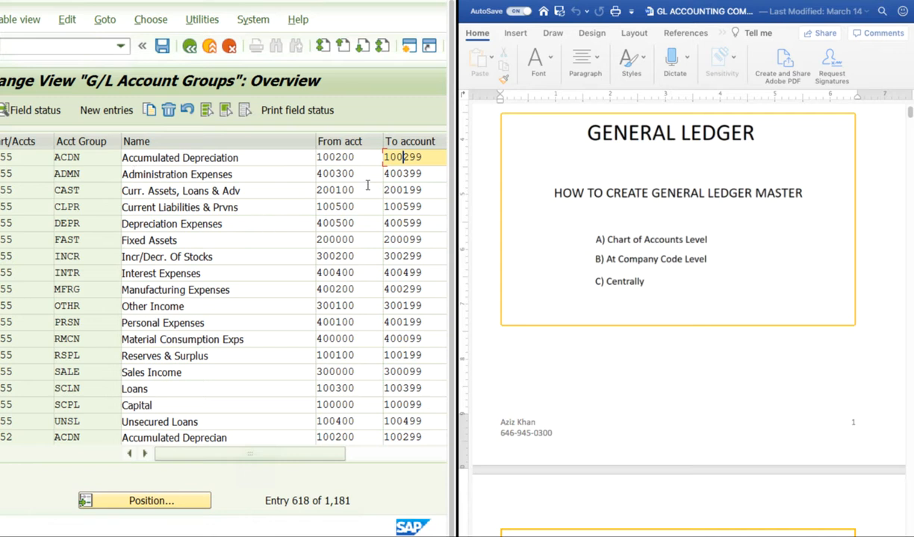
left_click_drag(355, 152, 285, 152)
left_click(244, 153)
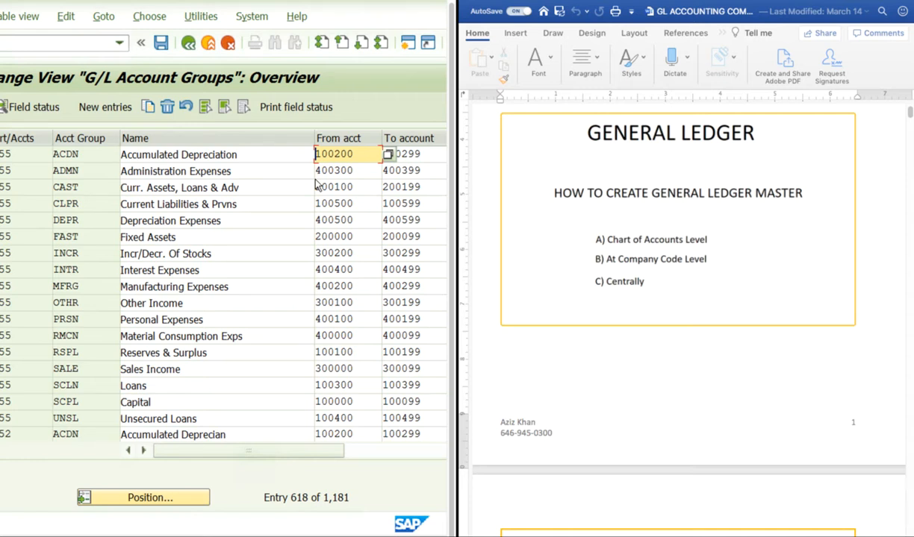
scroll(226, 194, "left", 2)
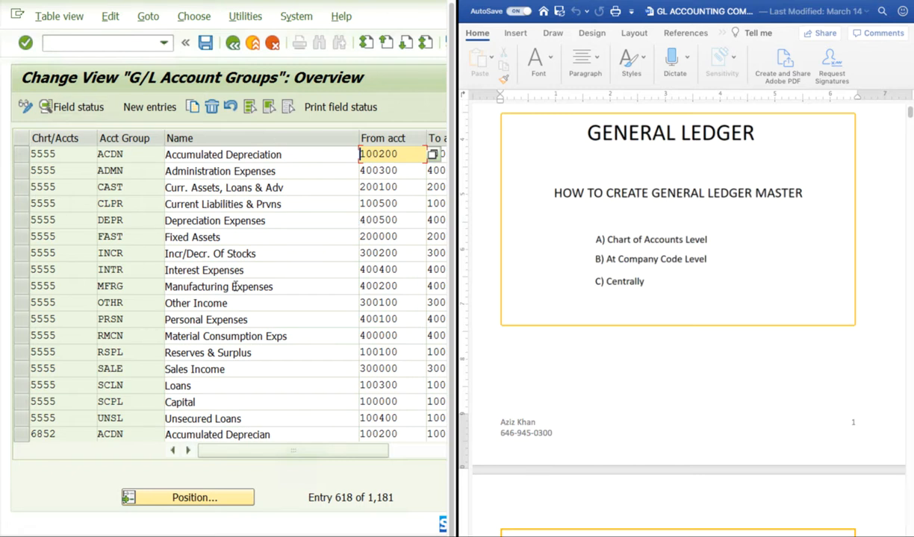
Step: Examine the name and account number range of the Accumulated Depreciation group in chart of accounts 5555
left_click(283, 155)
left_click_drag(283, 155, 159, 157)
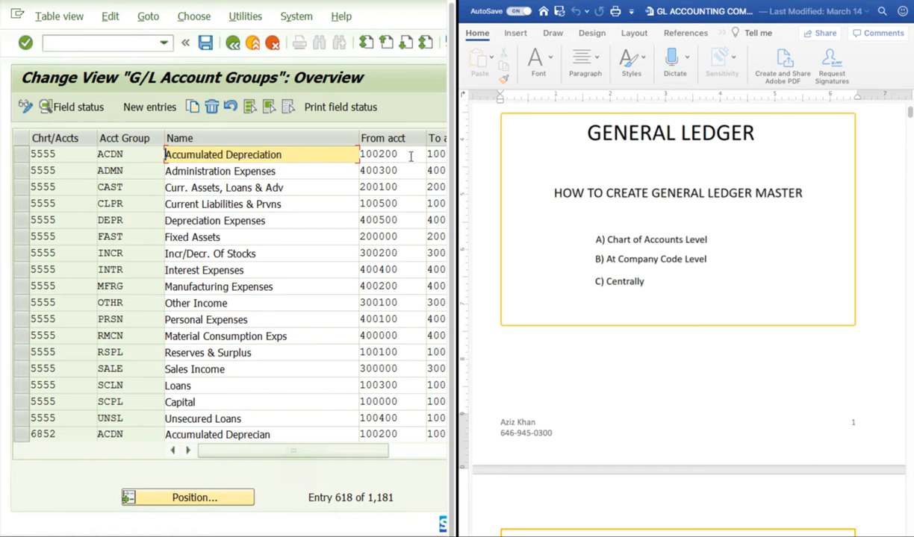
left_click_drag(404, 155, 334, 155)
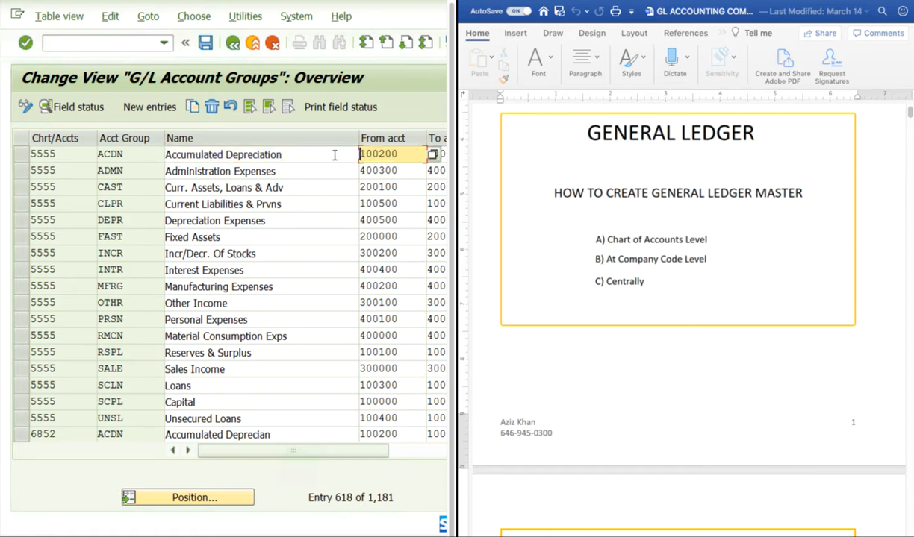
left_click_drag(401, 154, 344, 154)
scroll(366, 221, "right", 2)
scroll(366, 221, "down", 3)
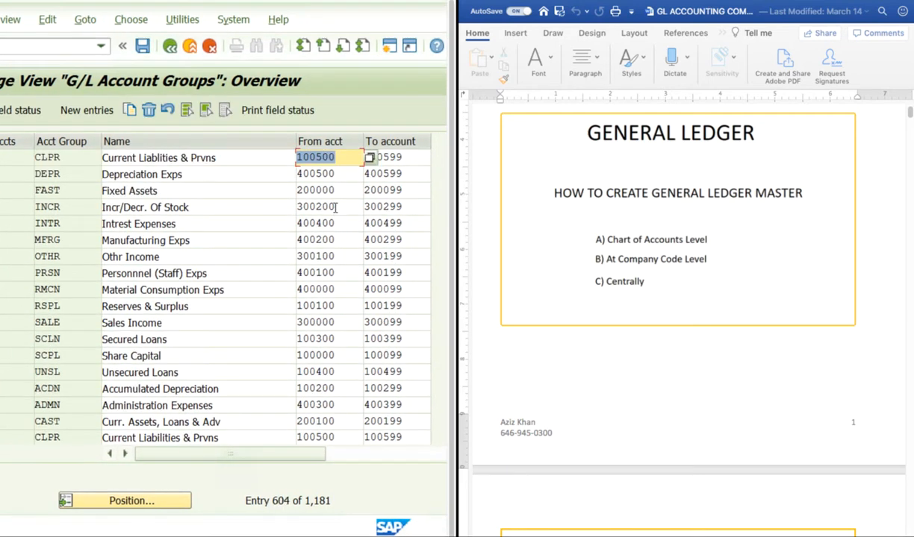
Step: Reposition the G/L account groups list at the first entry for chart of accounts 5555
scroll(197, 414, "left", 2)
scroll(197, 416, "up", 4)
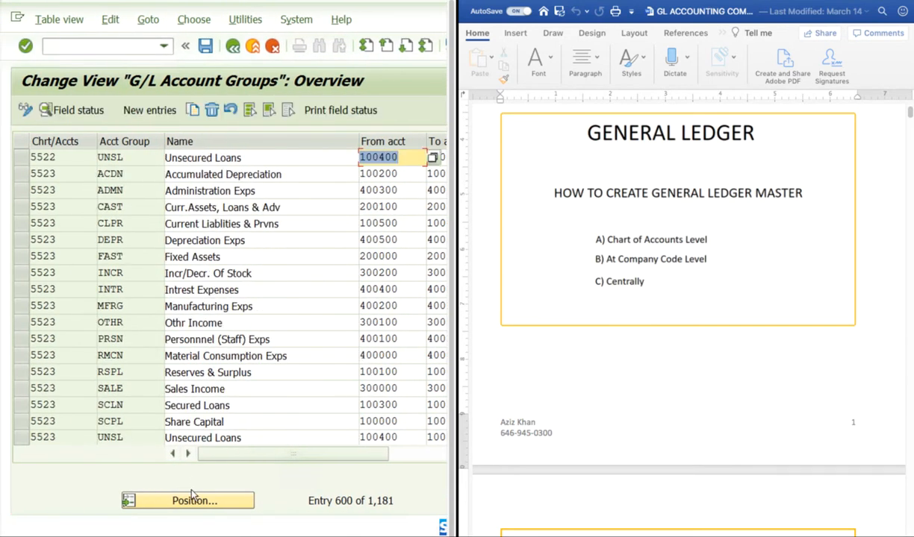
left_click(190, 499)
type("299")
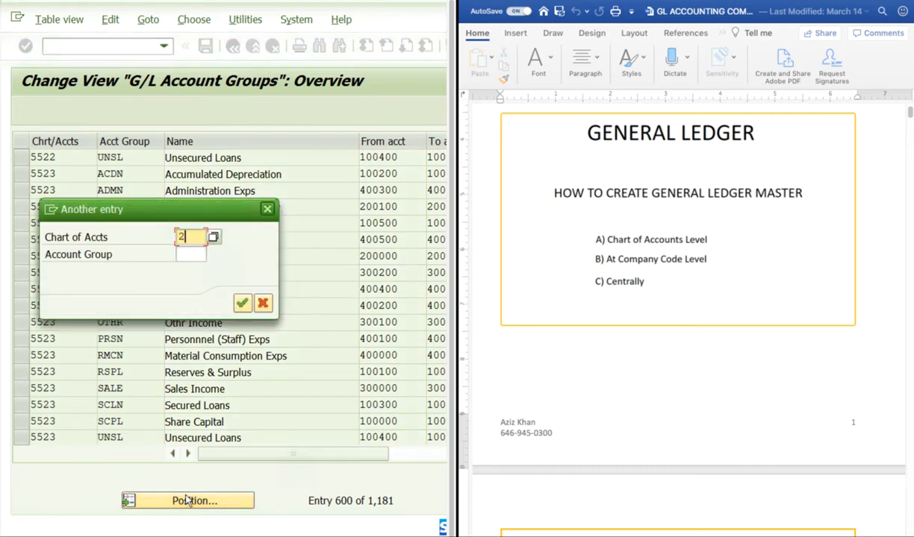
key("BackSpace")
key("BackSpace")
key("BackSpace")
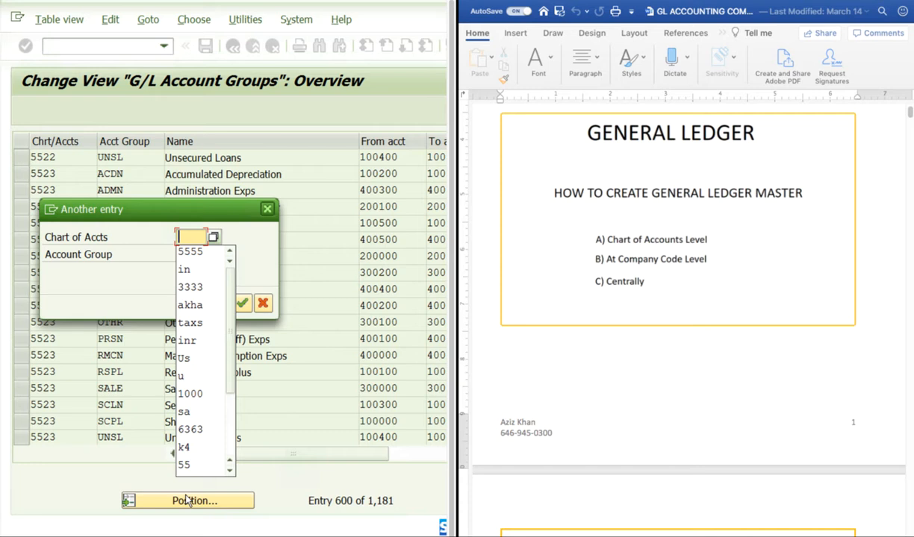
type("5555")
key("Return")
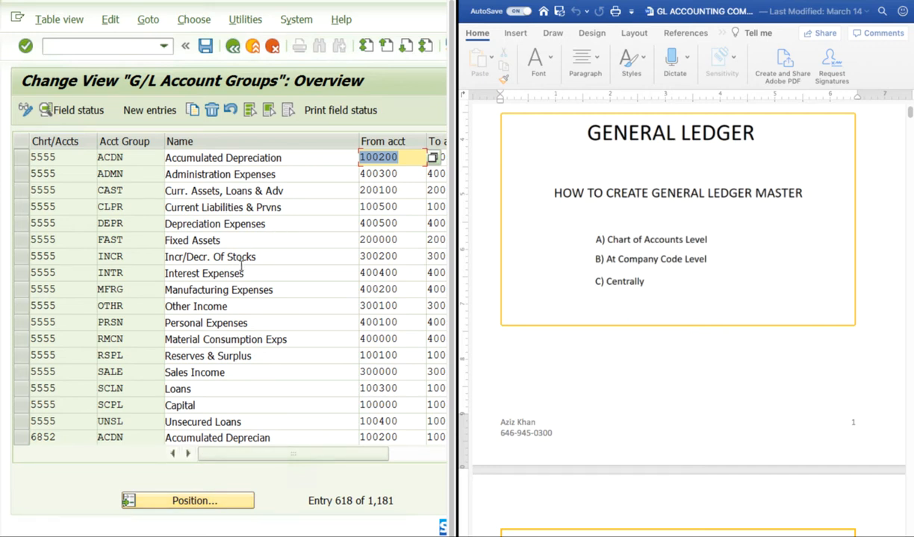
Step: Open the Account control field status of account group ACDN, Accumulated Depreciation, in chart of accounts 5555
left_click(19, 157)
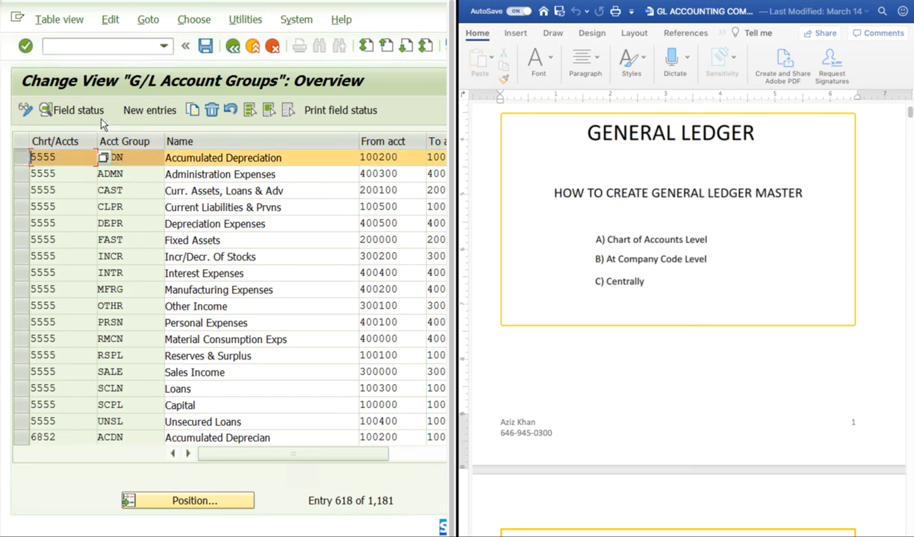
left_click(79, 110)
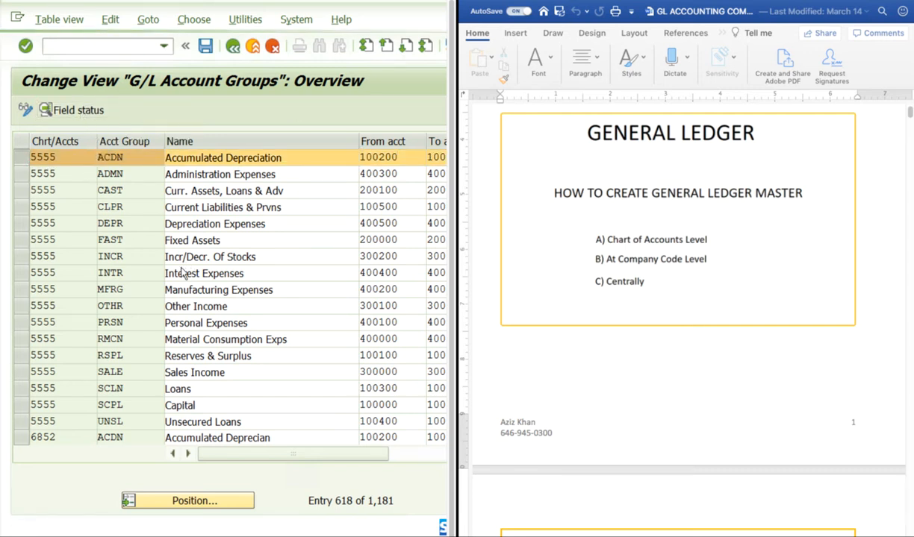
double_click(46, 226)
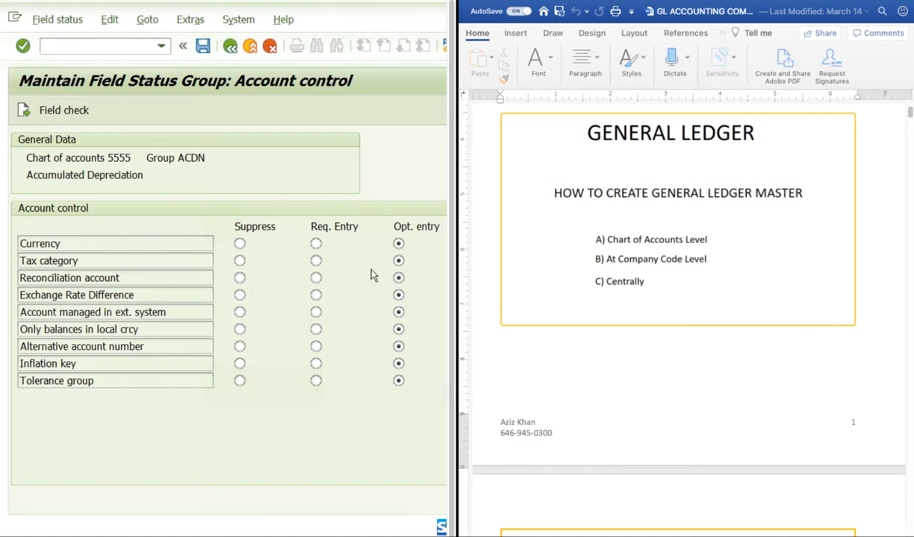
Step: Make Currency a required entry in the Account control field status and return to the account groups list
left_click(239, 243)
left_click(316, 247)
left_click(73, 244)
left_click_drag(73, 245, 12, 305)
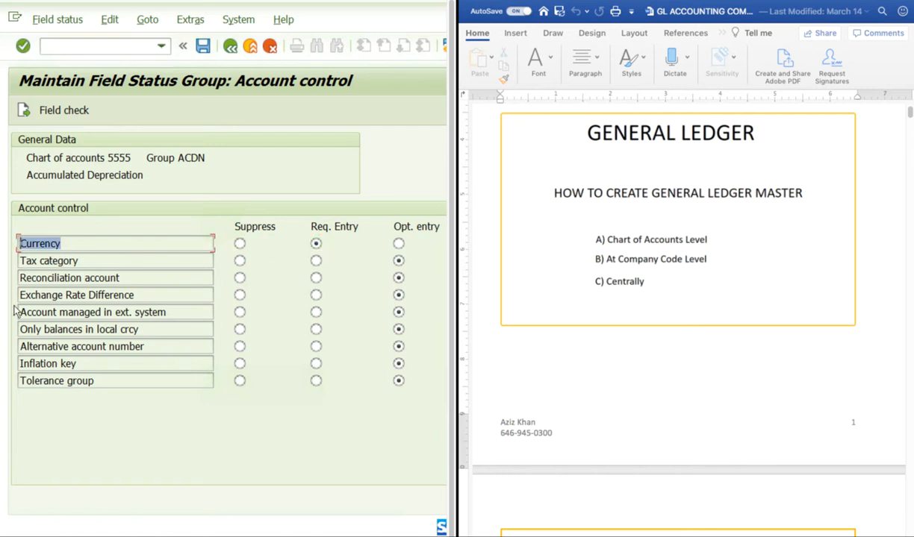
left_click(90, 395)
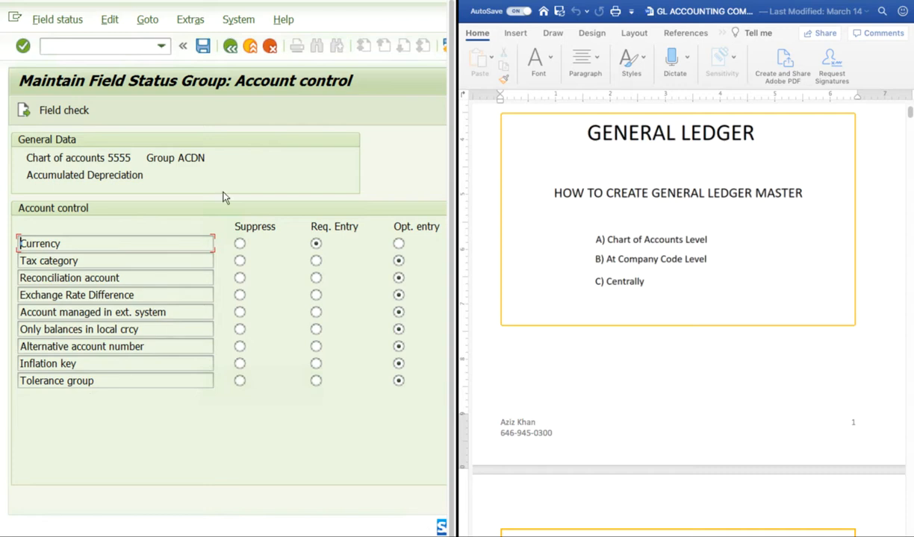
left_click(230, 48)
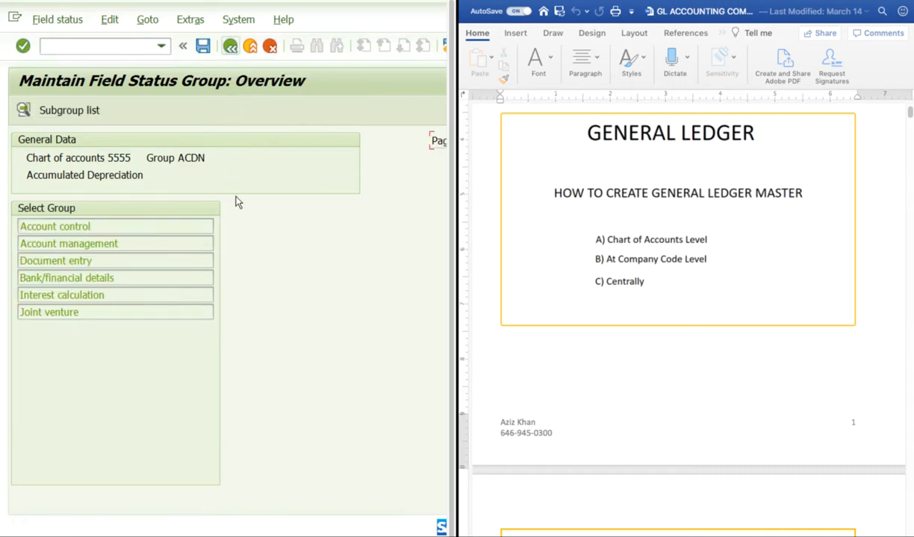
left_click(230, 47)
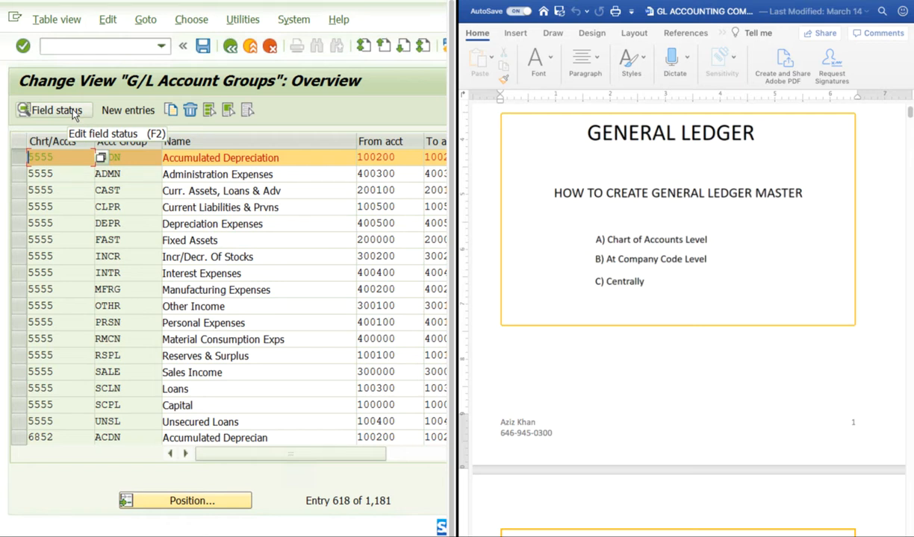
Step: Deselect the Accumulated Depreciation group and examine its starting account number alongside the other chart of accounts 5555 groups
left_click(19, 158)
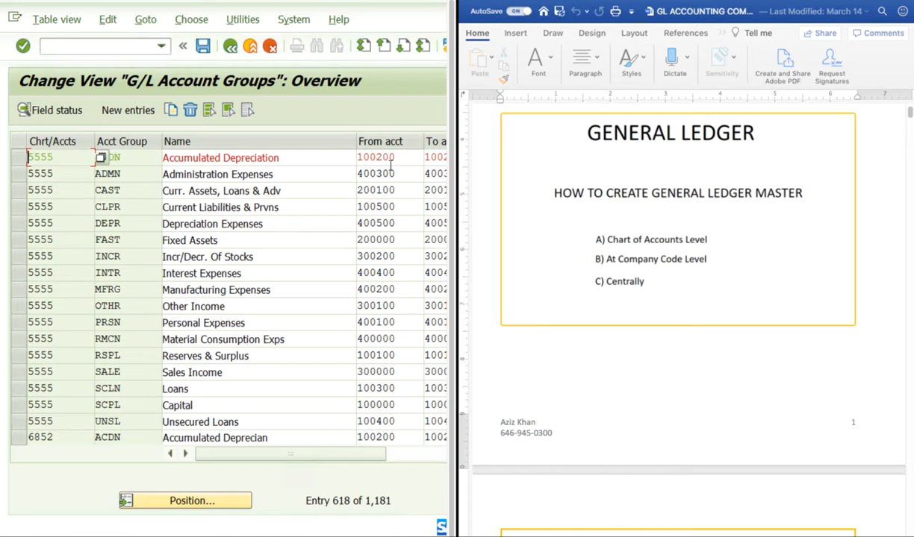
left_click_drag(406, 157, 347, 157)
left_click(359, 158)
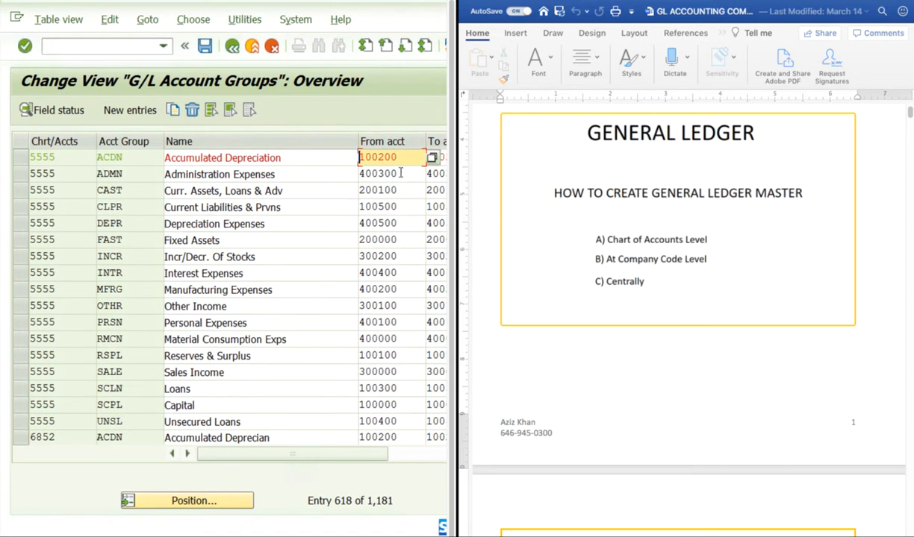
left_click_drag(405, 158, 135, 238)
left_click(258, 257)
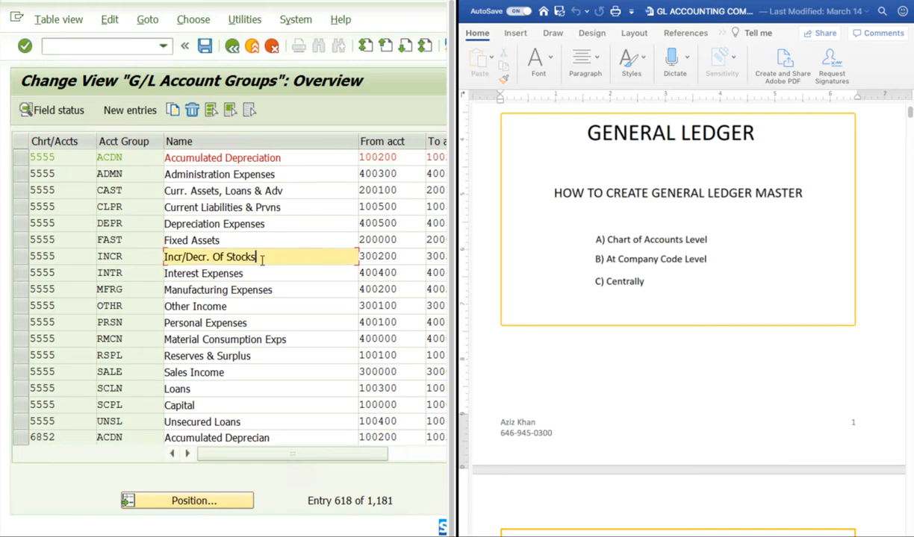
scroll(249, 249, "up", 1)
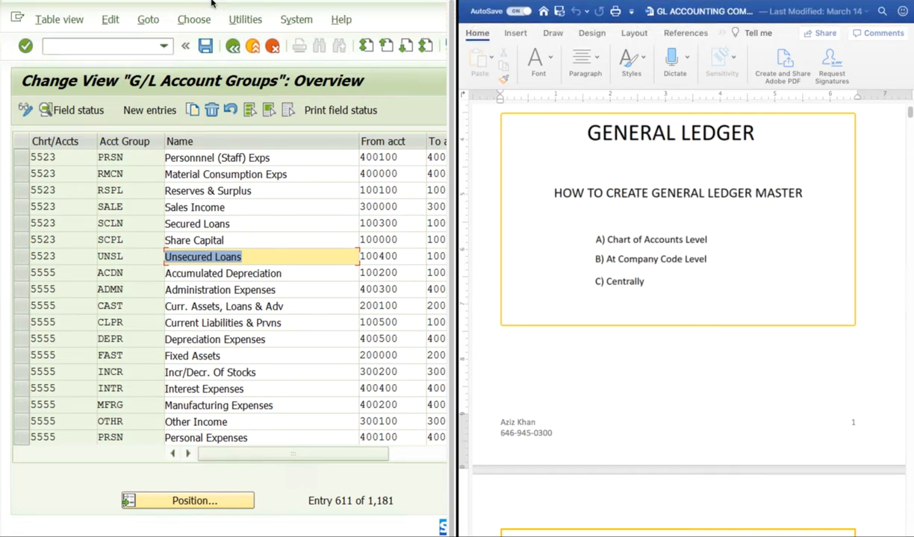
Step: Check the SAP FICO meeting in Microsoft Teams, minimize its window and return to the G/L account groups list
key("ctrl+Left")
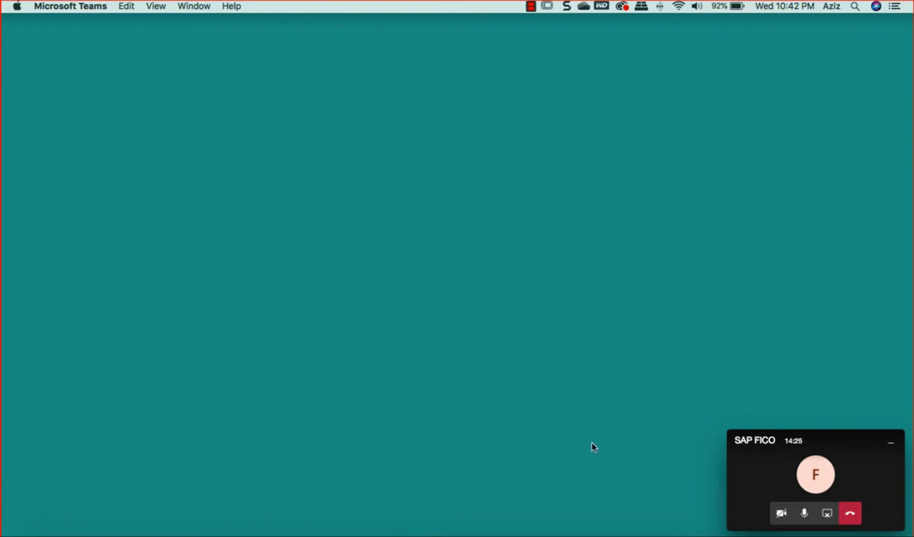
left_click(779, 469)
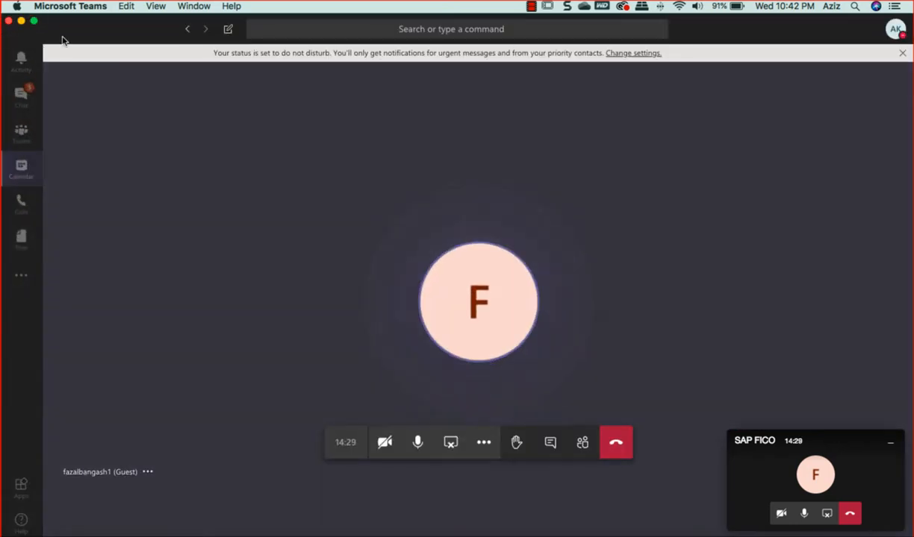
left_click(21, 21)
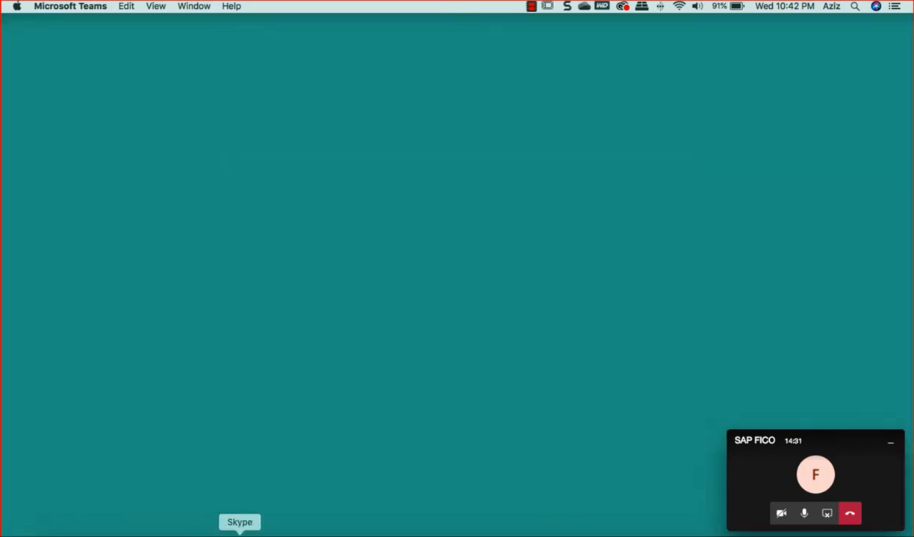
left_click(521, 534)
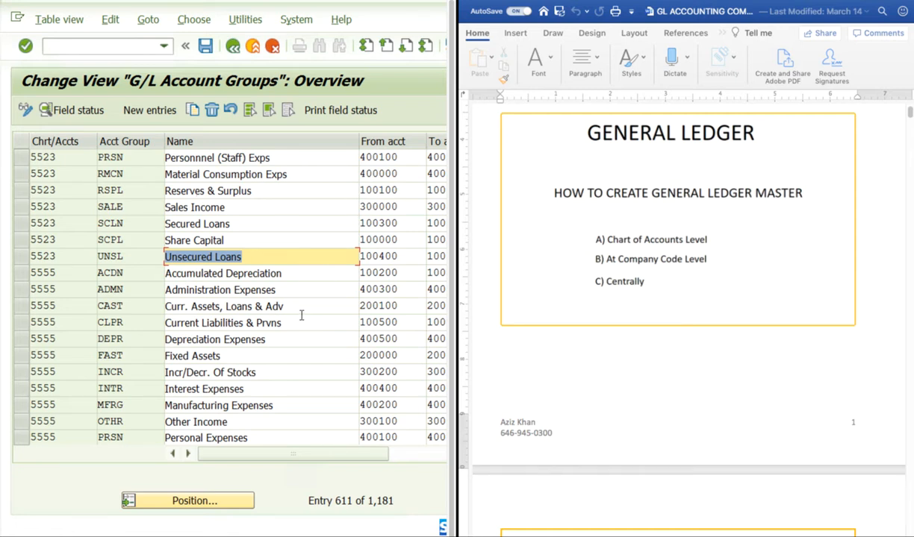
Step: Review the Word notes on creating general ledger masters, comparing the fields available at chart of accounts level, company code level and centrally
scroll(655, 306, "down", 1)
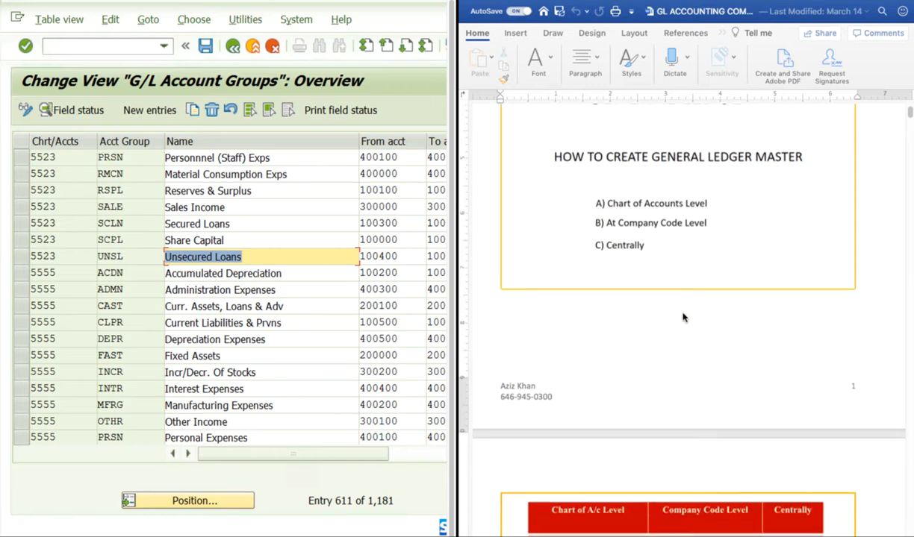
scroll(681, 318, "up", 2)
scroll(682, 317, "down", 1)
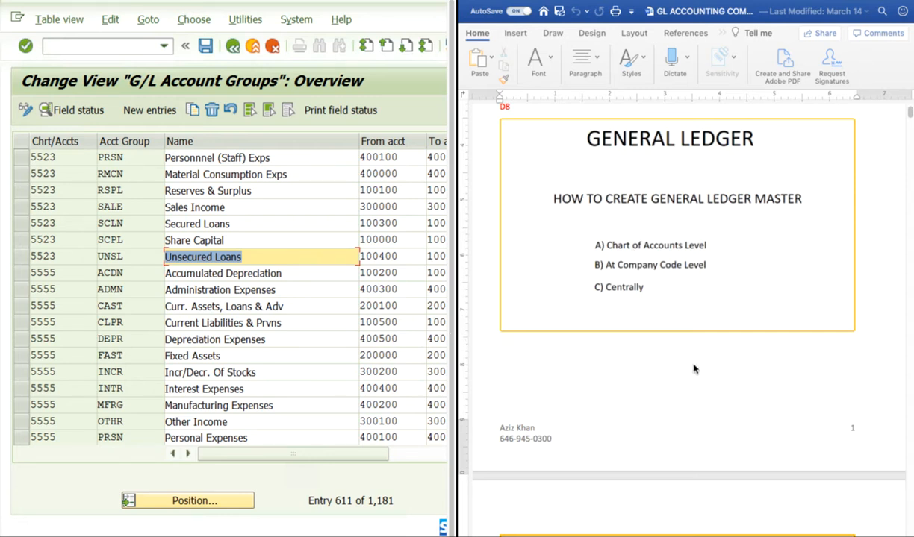
scroll(731, 356, "down", 10)
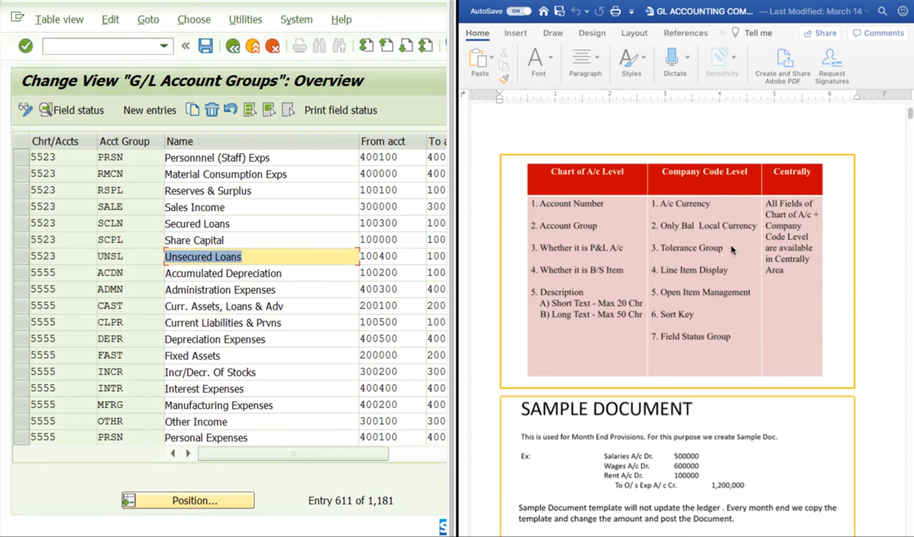
scroll(624, 308, "down", 3)
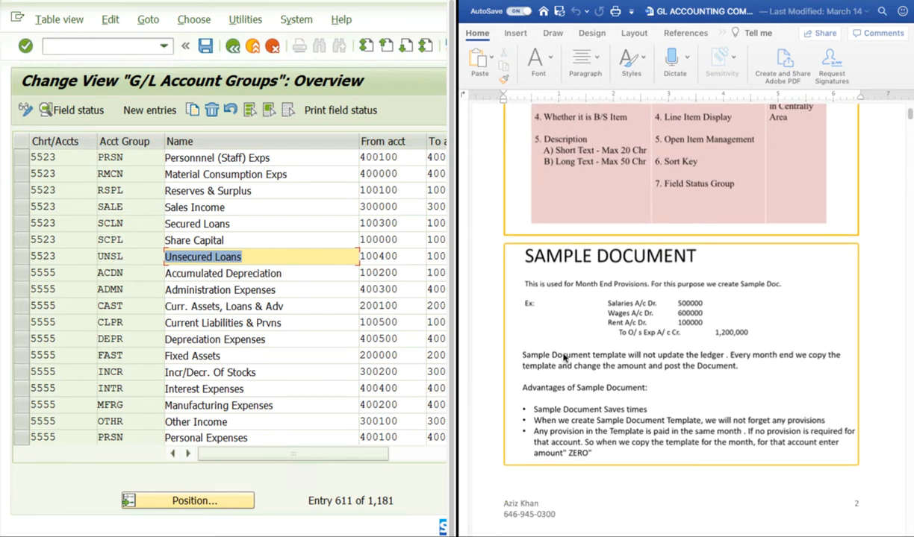
scroll(538, 341, "up", 4)
scroll(613, 342, "up", 3)
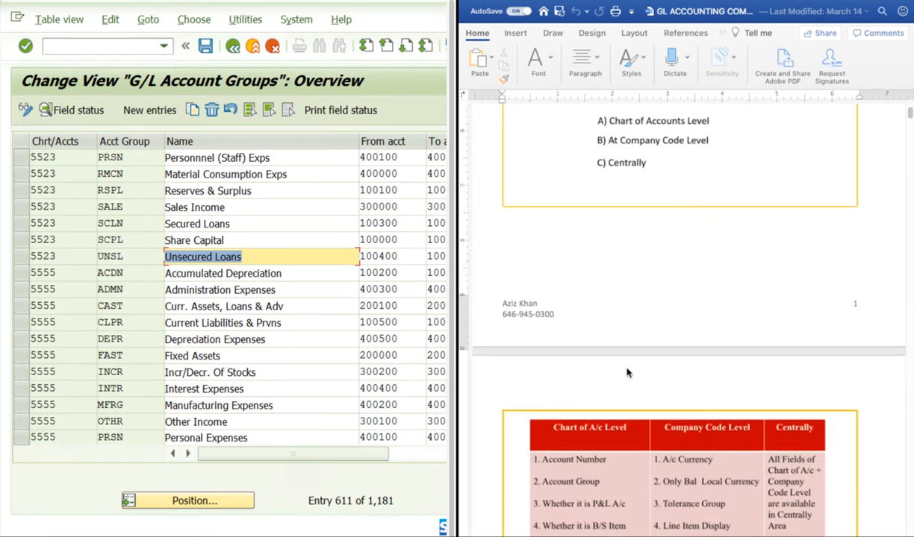
scroll(626, 373, "down", 6)
scroll(627, 373, "up", 3)
scroll(627, 373, "down", 3)
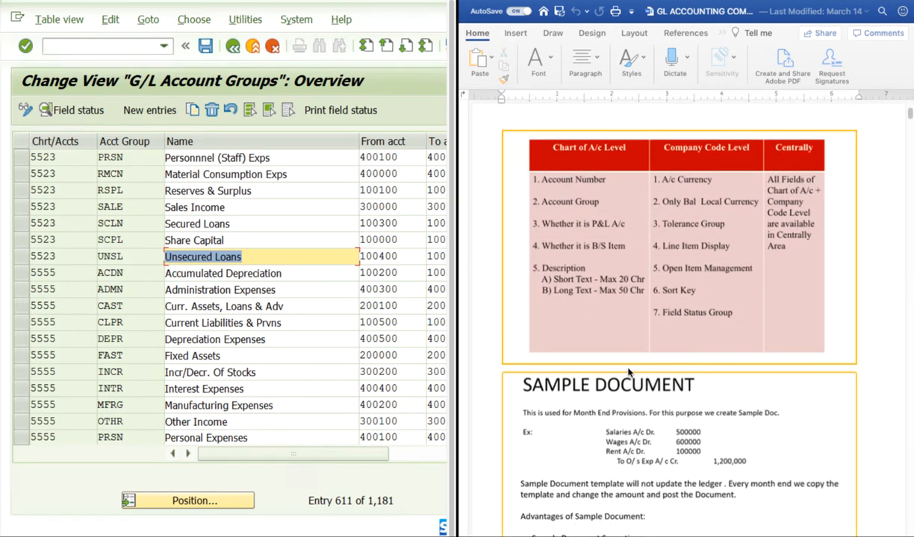
Step: Read the Sample Document, Parking of Documents and Hold Documents sections of the Word notes
scroll(644, 365, "down", 3)
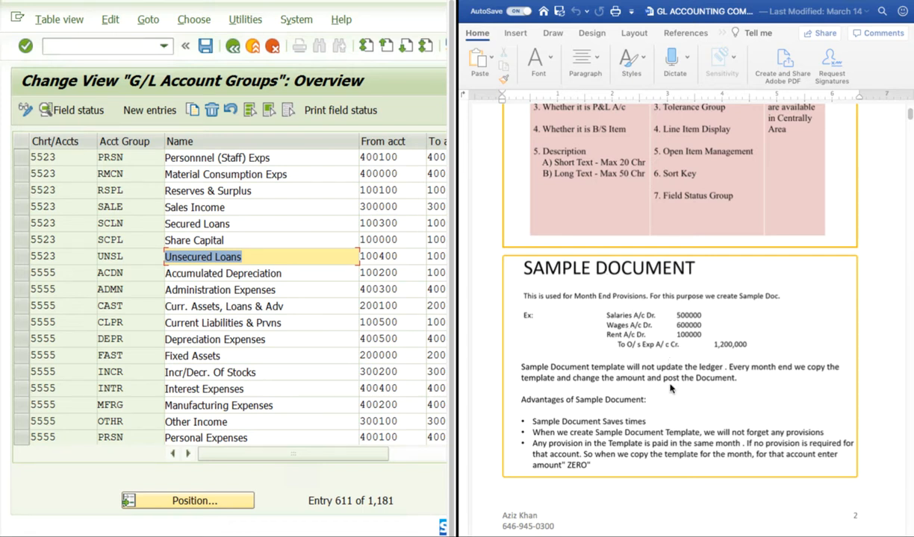
scroll(671, 385, "down", 3)
scroll(670, 388, "down", 6)
scroll(670, 389, "down", 2)
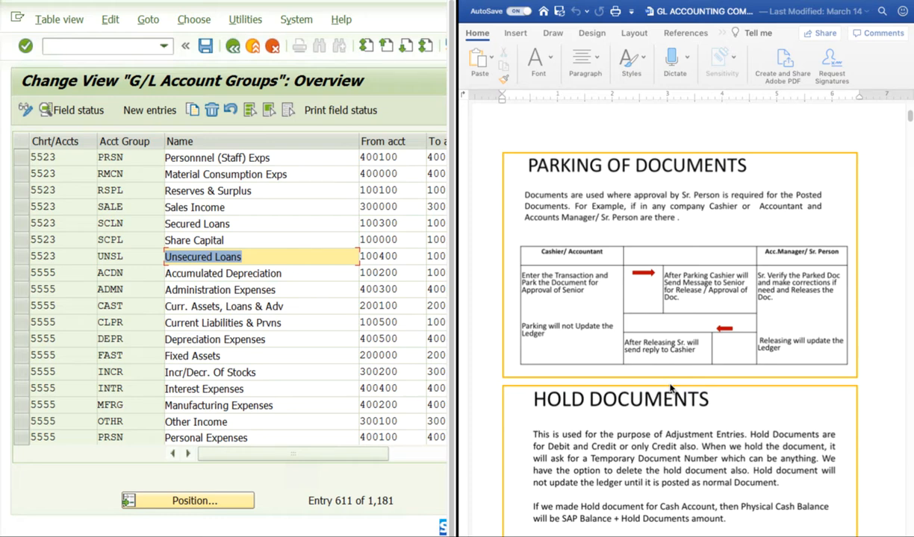
scroll(670, 387, "down", 5)
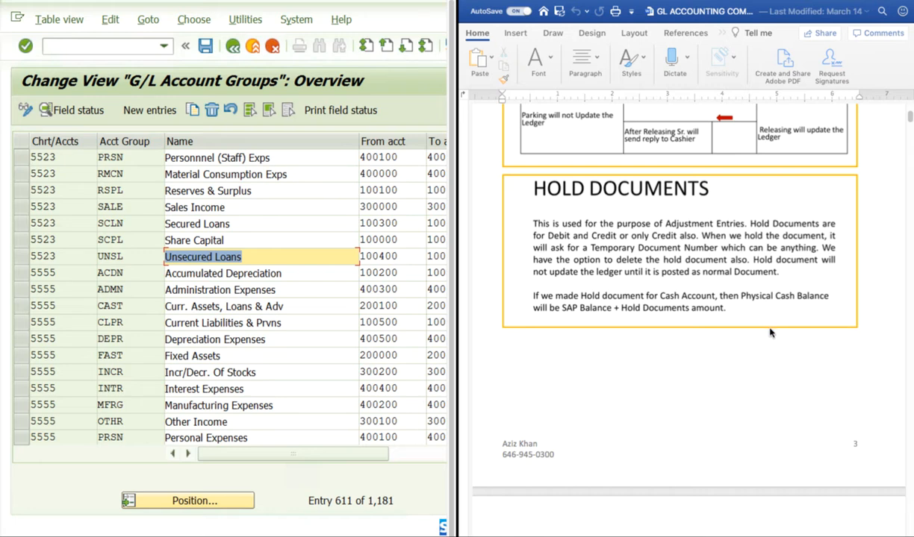
scroll(770, 333, "up", 15)
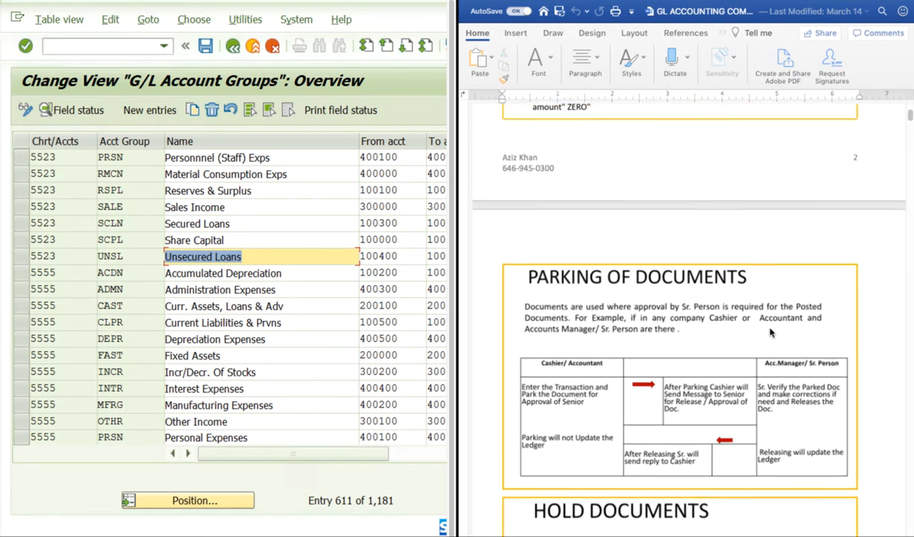
scroll(770, 333, "down", 9)
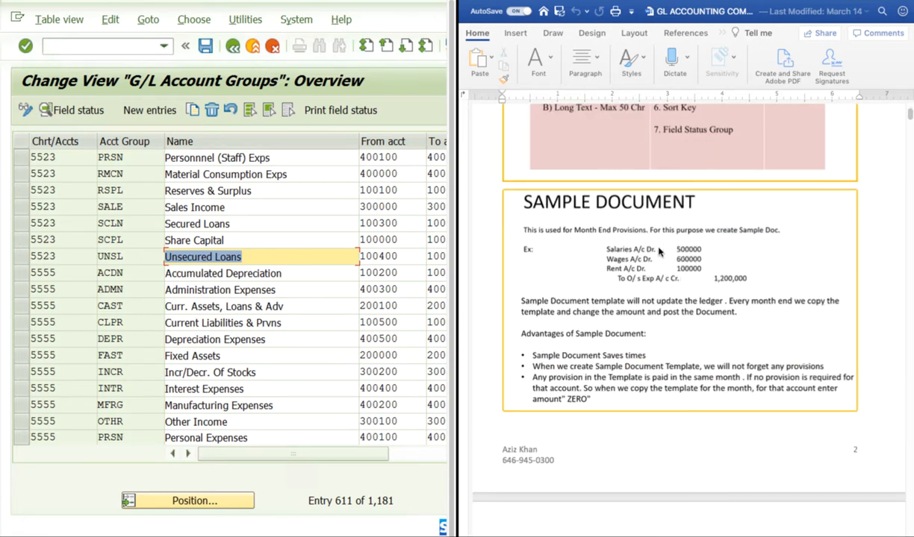
scroll(660, 277, "down", 3)
scroll(660, 278, "down", 8)
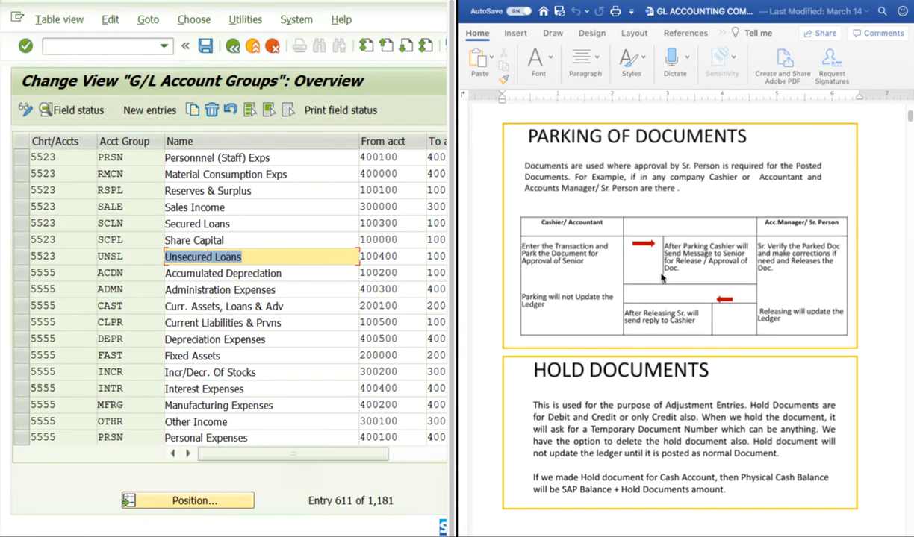
scroll(634, 170, "down", 5)
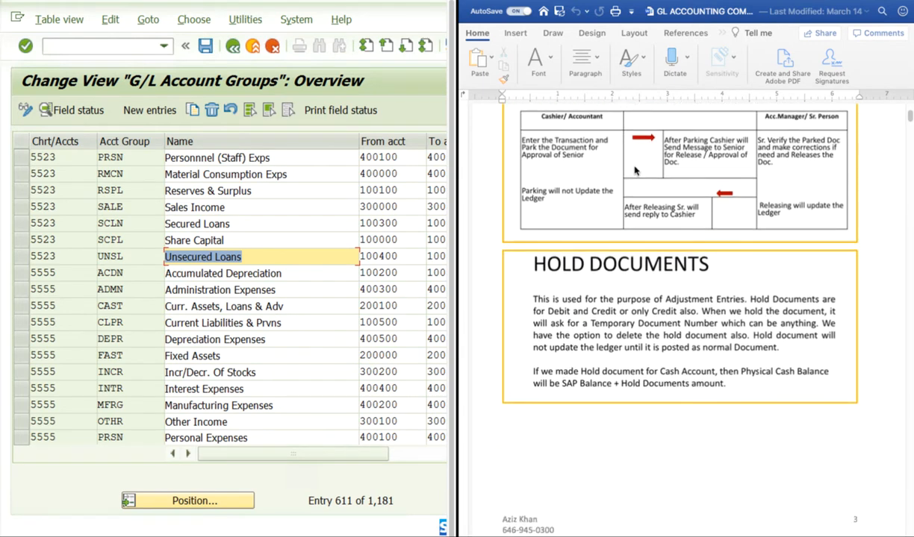
Step: Read the Word notes on recurring documents, foreign currency transactions and postings, and default exchange rate types by document type
scroll(634, 171, "down", 10)
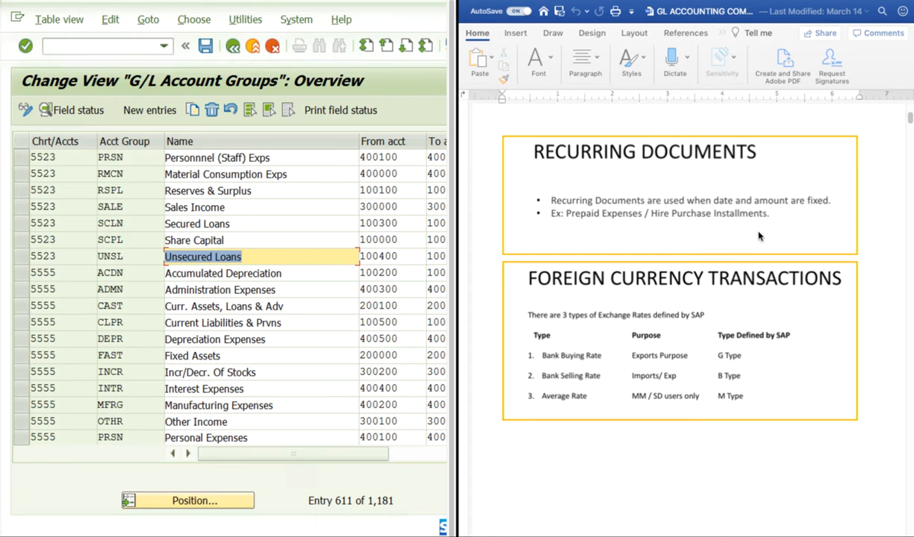
scroll(758, 236, "down", 2)
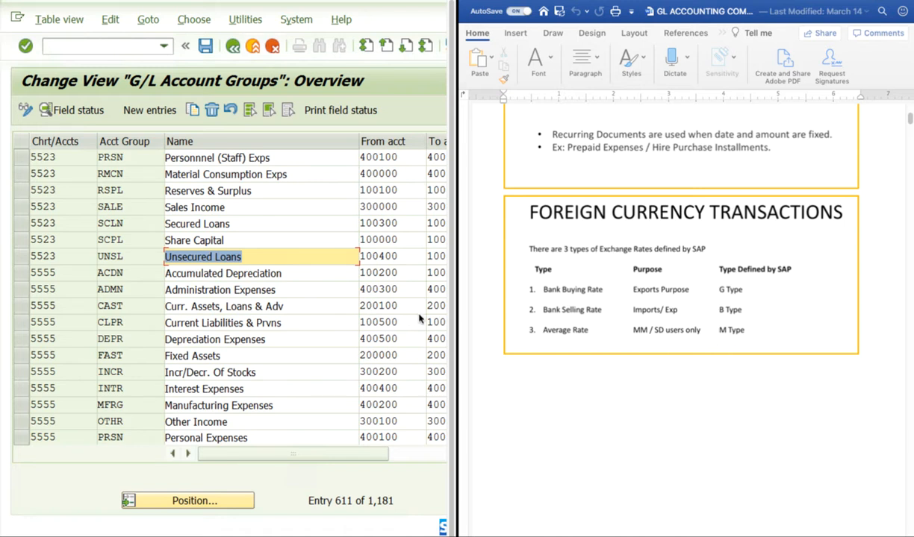
scroll(676, 364, "down", 2)
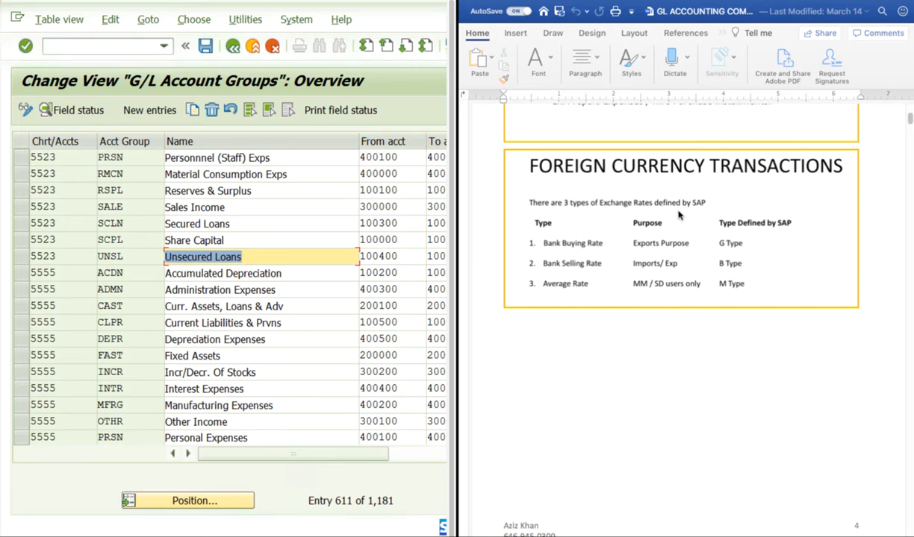
scroll(665, 313, "down", 3)
scroll(787, 245, "down", 2)
scroll(773, 328, "down", 3)
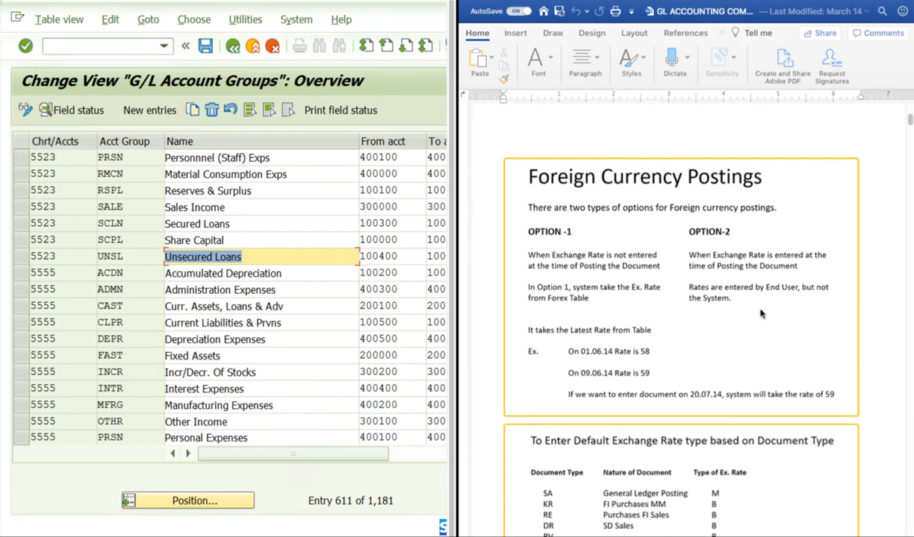
scroll(746, 348, "down", 2)
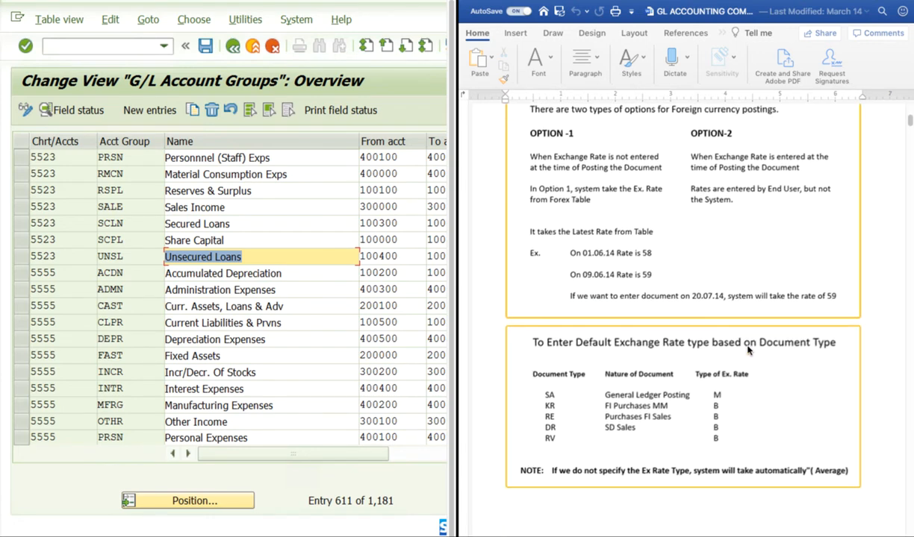
scroll(747, 349, "up", 2)
scroll(749, 350, "down", 8)
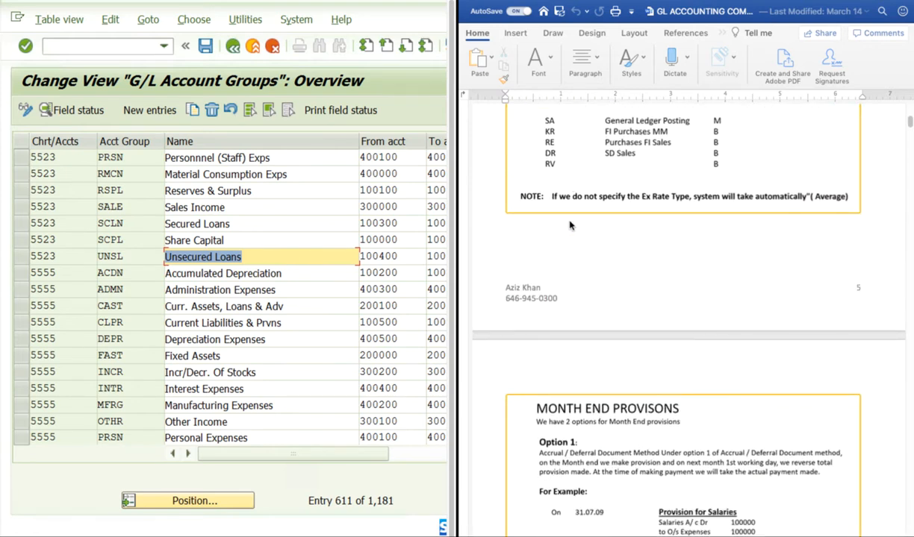
scroll(571, 224, "up", 2)
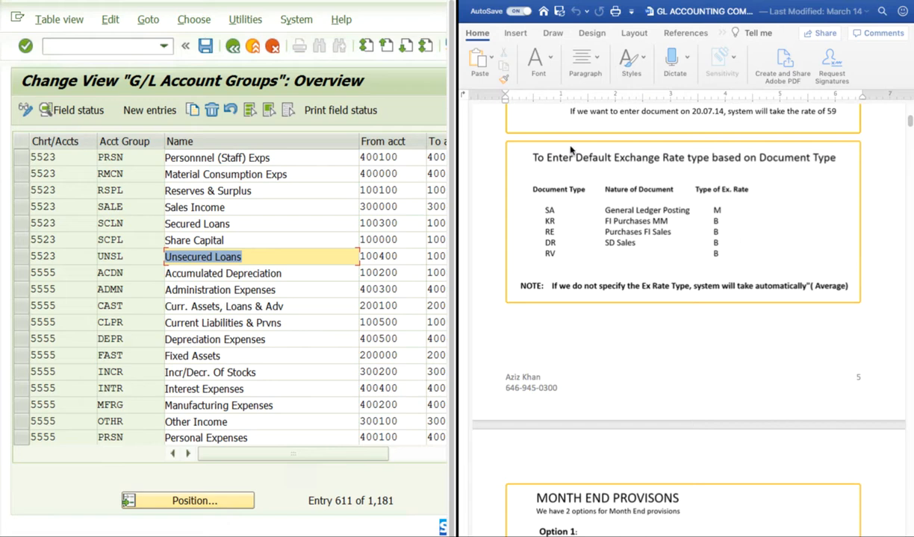
Step: Read the Month End Provisions section of the notes, comparing the accrual/deferral and open item management options with their salary examples
scroll(653, 403, "down", 6)
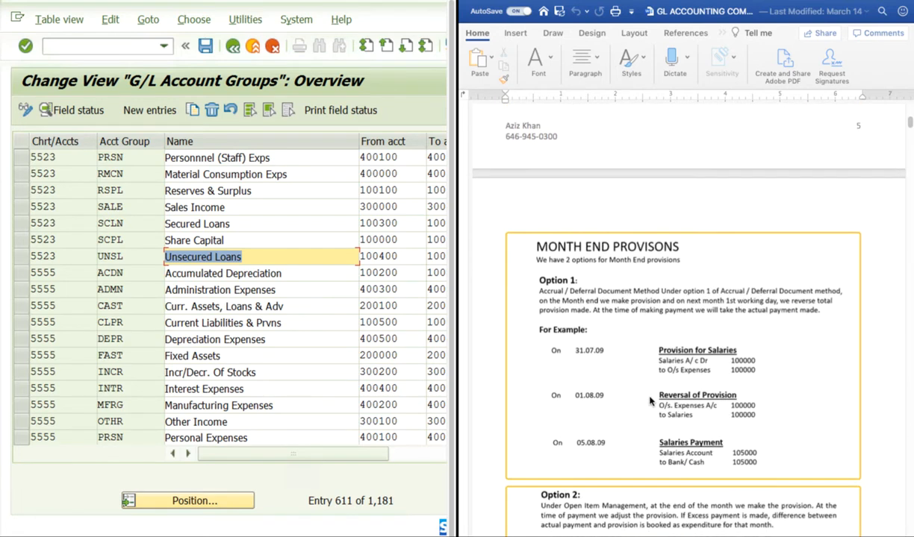
scroll(650, 402, "down", 2)
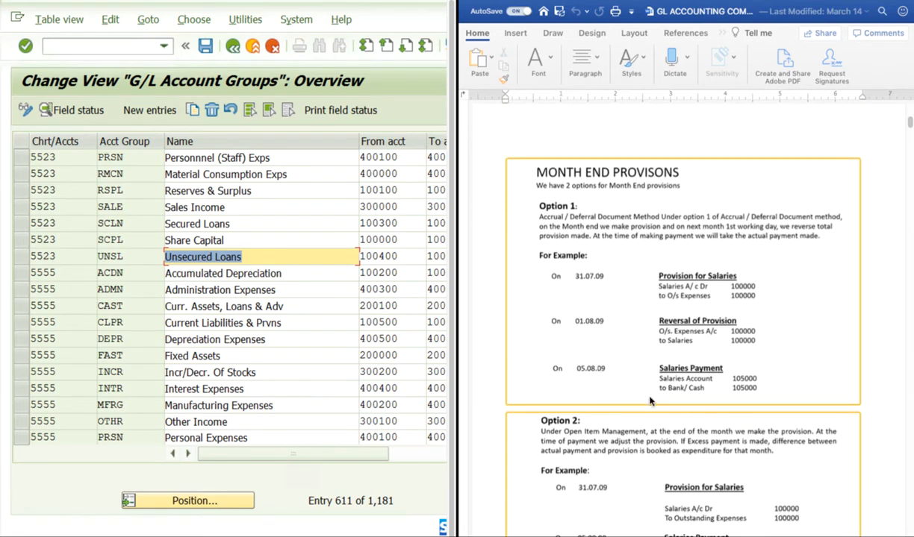
scroll(650, 401, "down", 1)
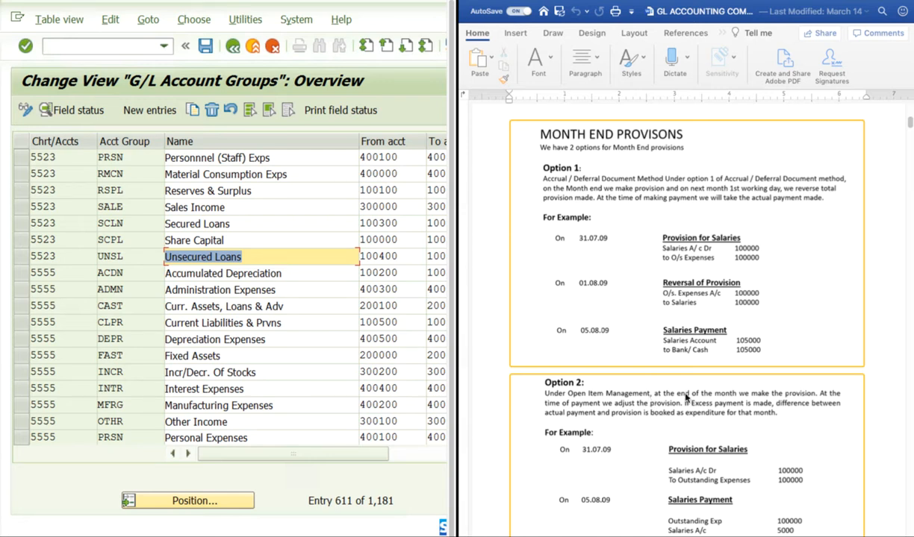
scroll(682, 351, "down", 4)
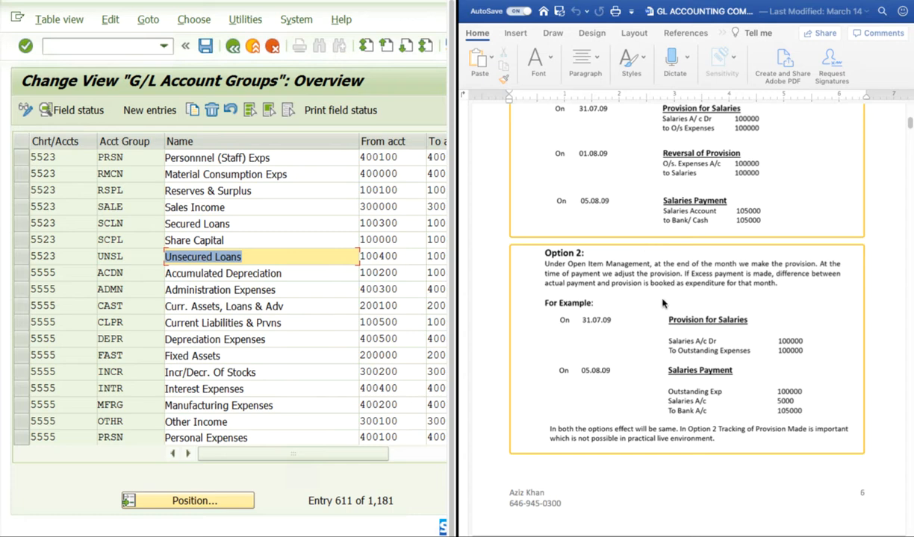
scroll(620, 309, "down", 3)
scroll(620, 309, "down", 15)
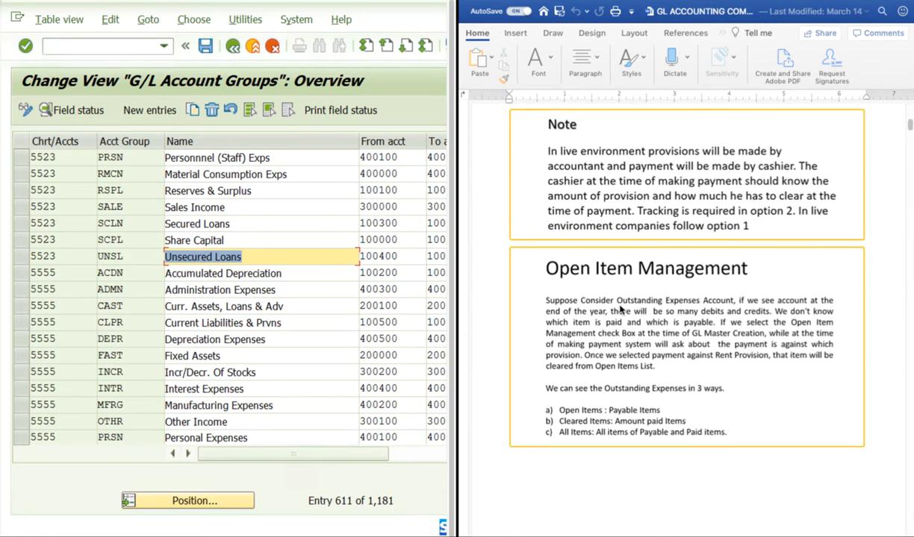
Step: Study the Open Item Management sections, covering open, cleared and all items, the accounts it applies to and the three clearing scenarios
scroll(620, 309, "up", 1)
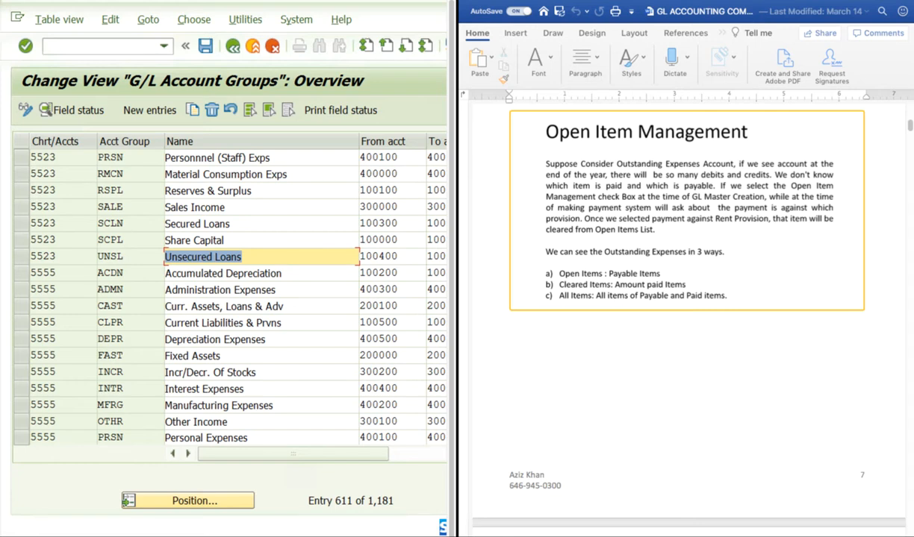
scroll(773, 468, "up", 2)
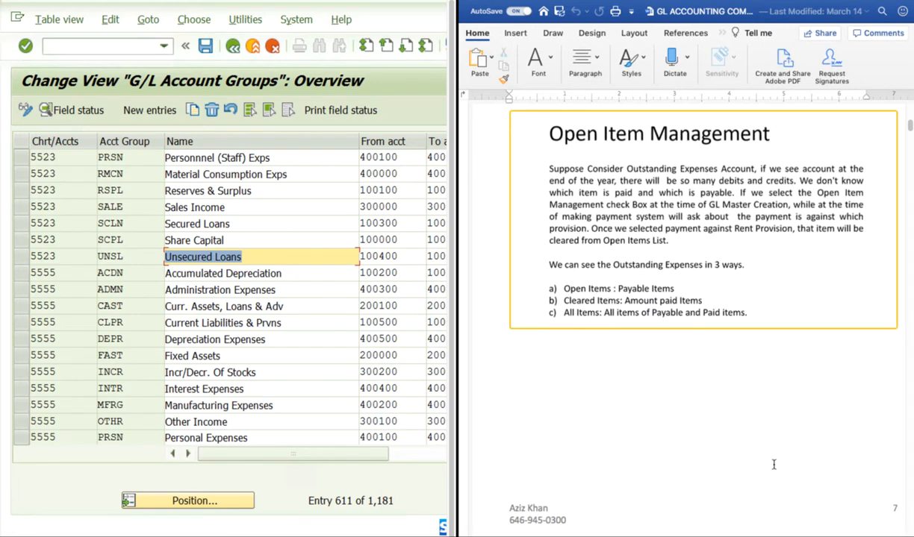
scroll(774, 465, "up", 1)
scroll(774, 465, "up", 1)
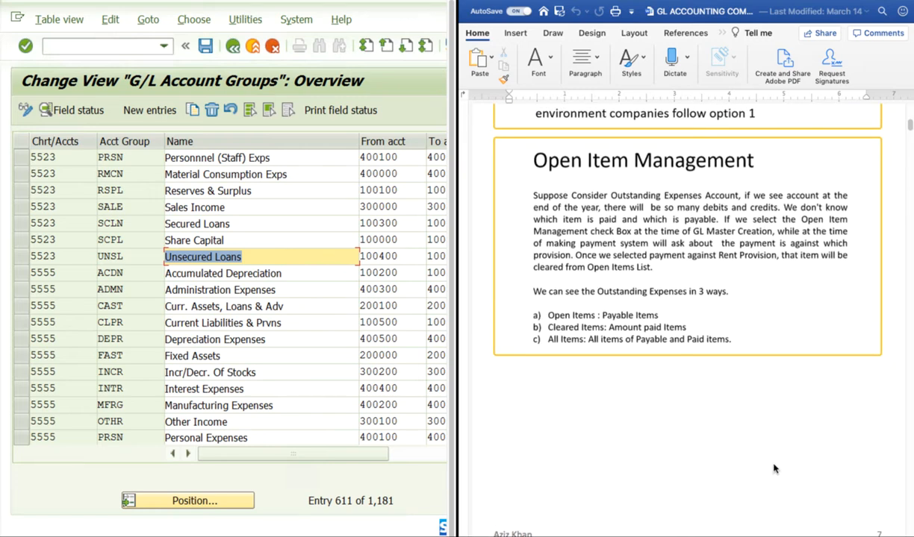
scroll(774, 468, "up", 2)
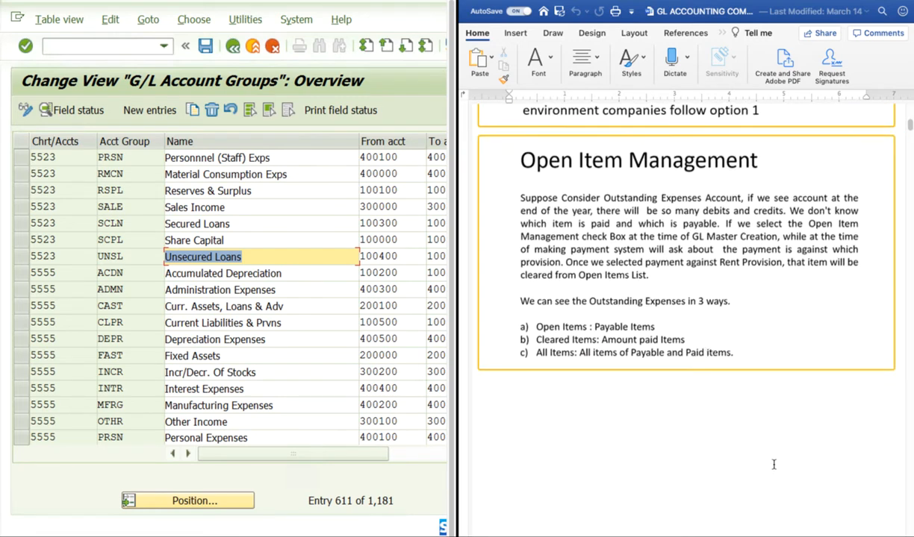
scroll(773, 464, "down", 10)
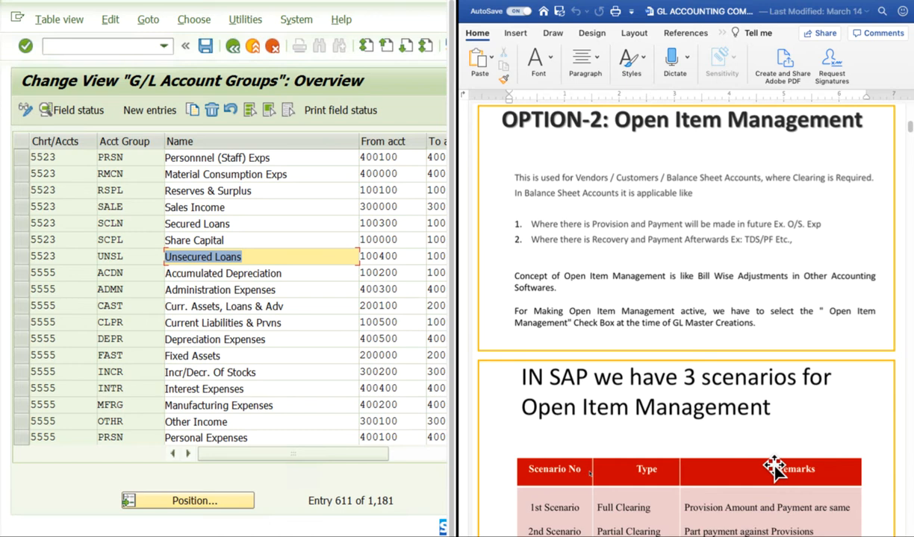
scroll(775, 468, "down", 10)
scroll(773, 468, "up", 8)
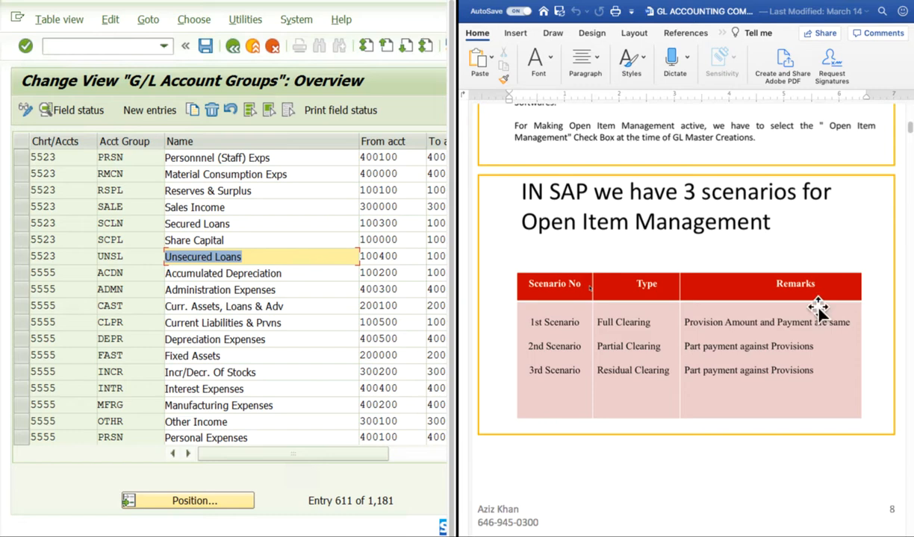
scroll(818, 312, "up", 5)
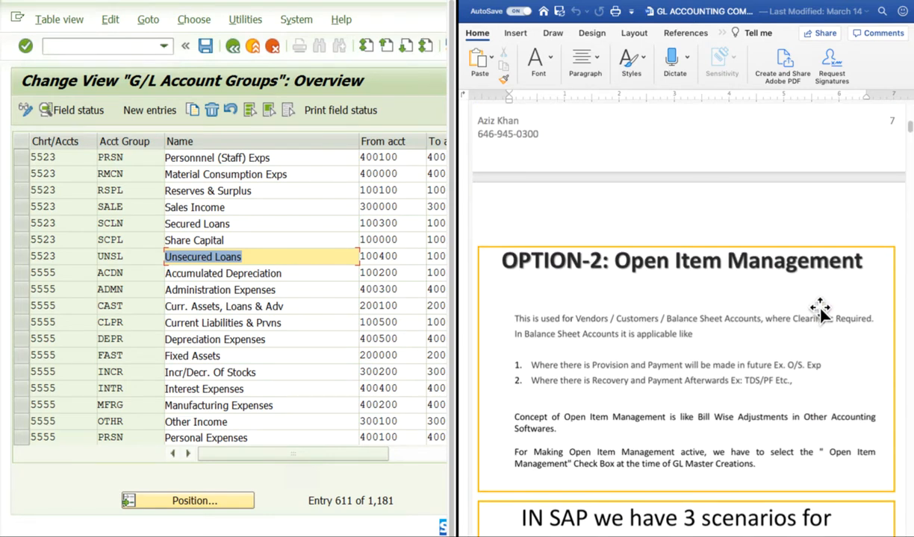
scroll(818, 312, "down", 1)
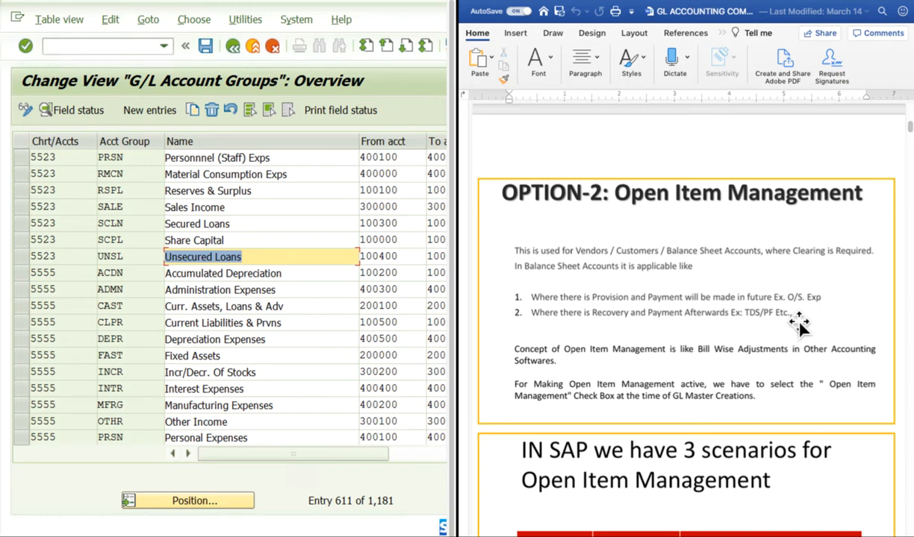
scroll(749, 294, "down", 10)
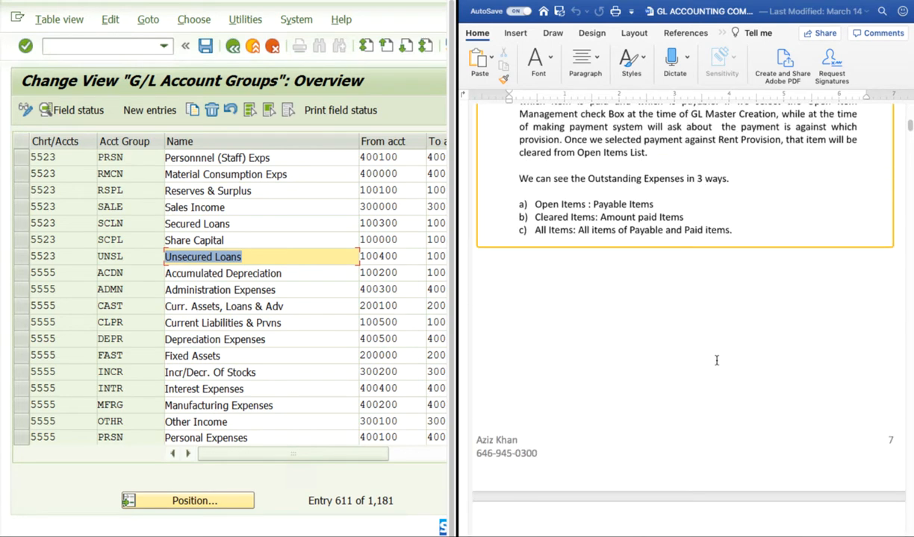
scroll(716, 361, "up", 3)
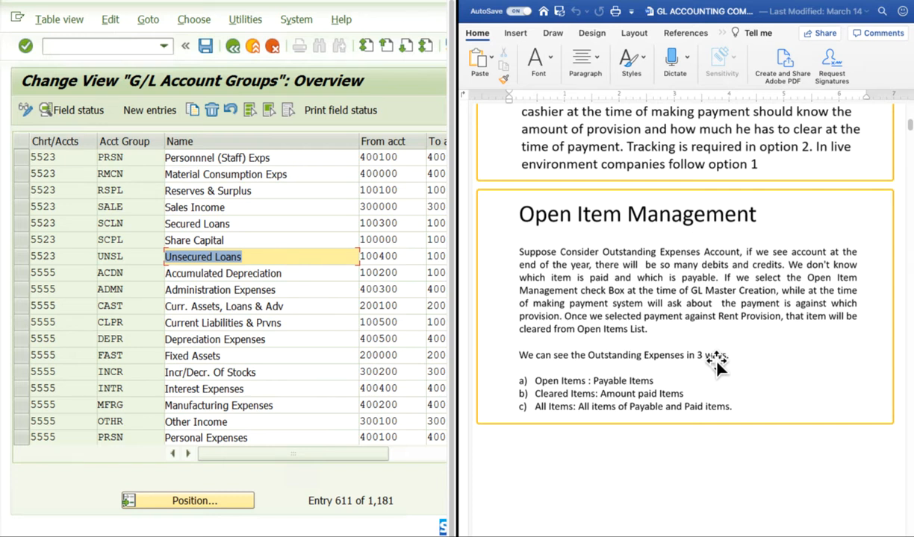
scroll(716, 364, "down", 15)
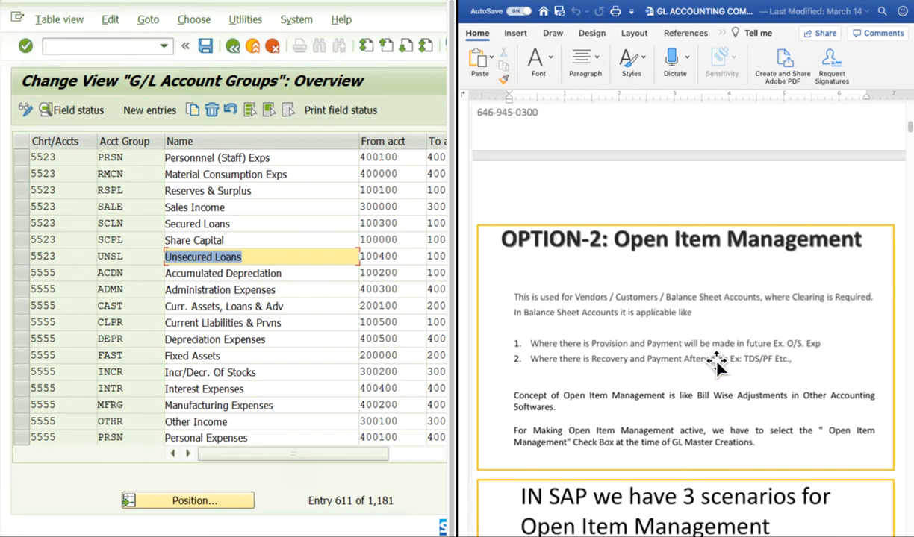
Step: Review the notes on reversals and interest calculation types, continuing to the FS00 instructions for creating a GL master
scroll(763, 330, "down", 15)
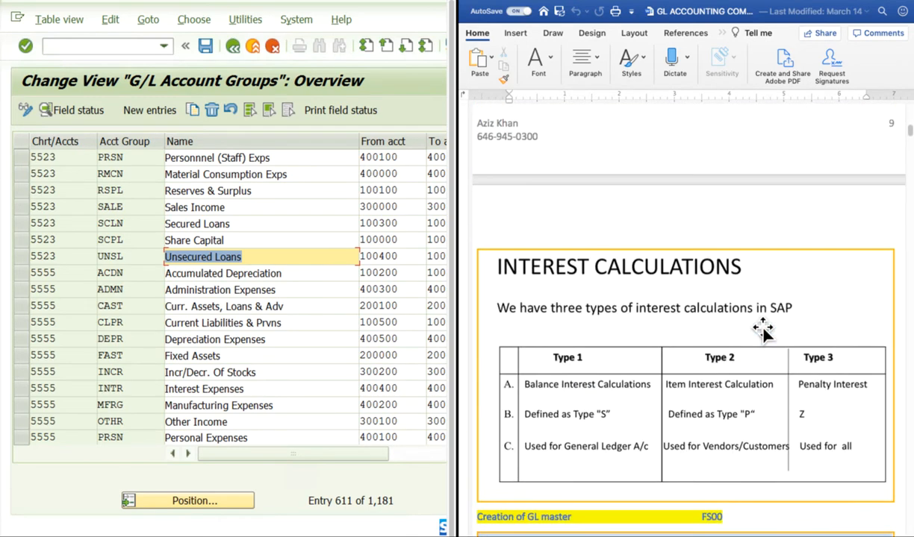
scroll(763, 332, "down", 10)
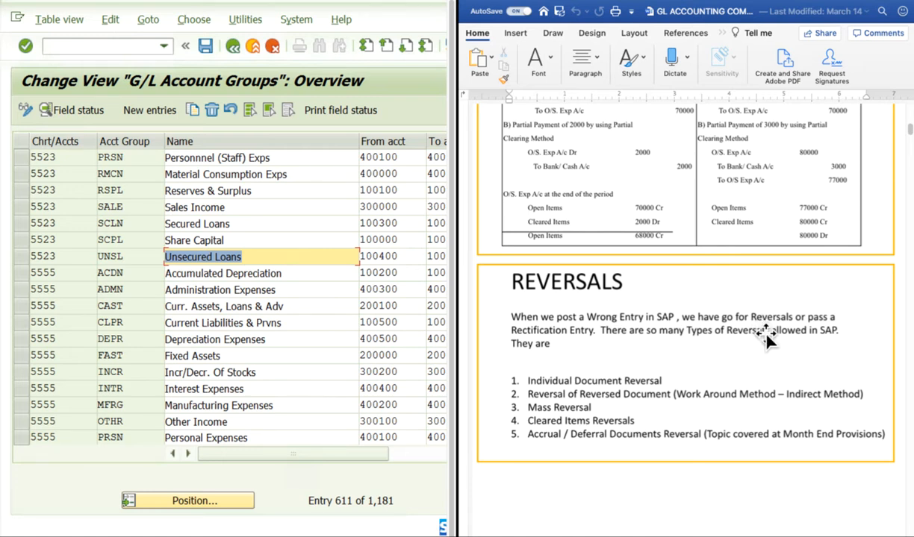
scroll(767, 337, "down", 4)
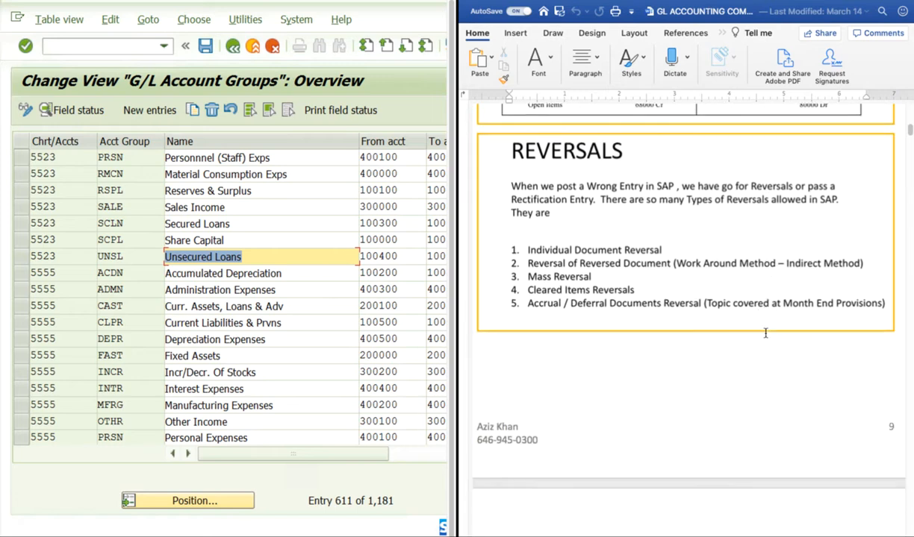
scroll(765, 334, "down", 15)
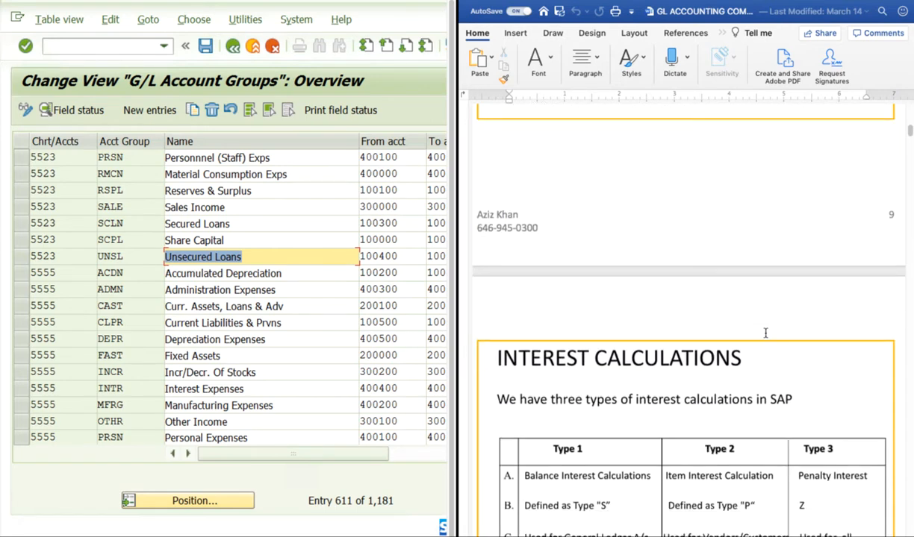
scroll(768, 337, "down", 2)
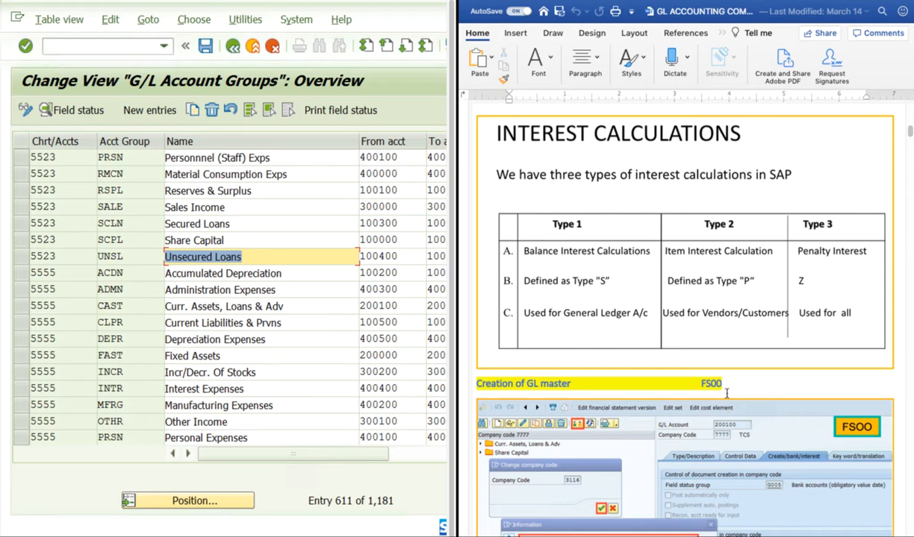
scroll(725, 393, "down", 5)
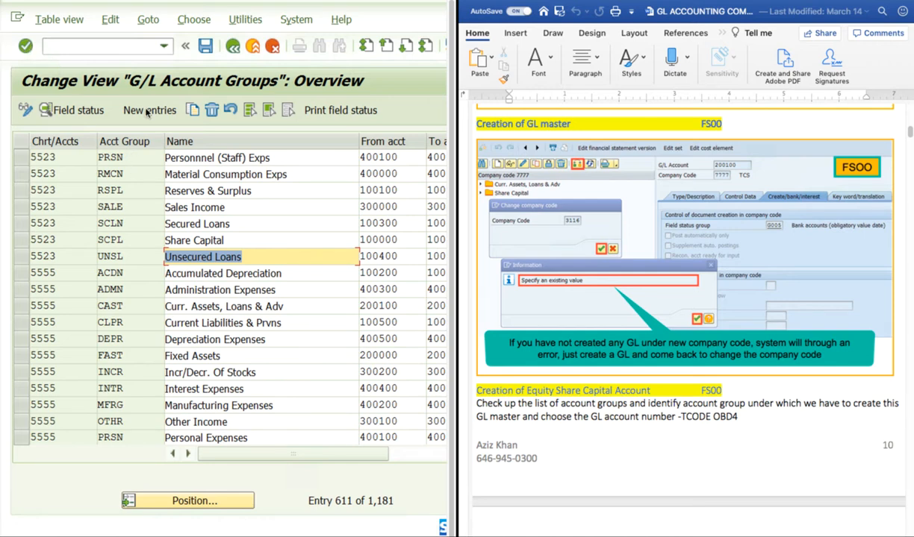
Step: Leave the G/L account groups view with /n and ready the SAP Easy Access screen for a transaction code
left_click(162, 47)
type("/n")
key("Return")
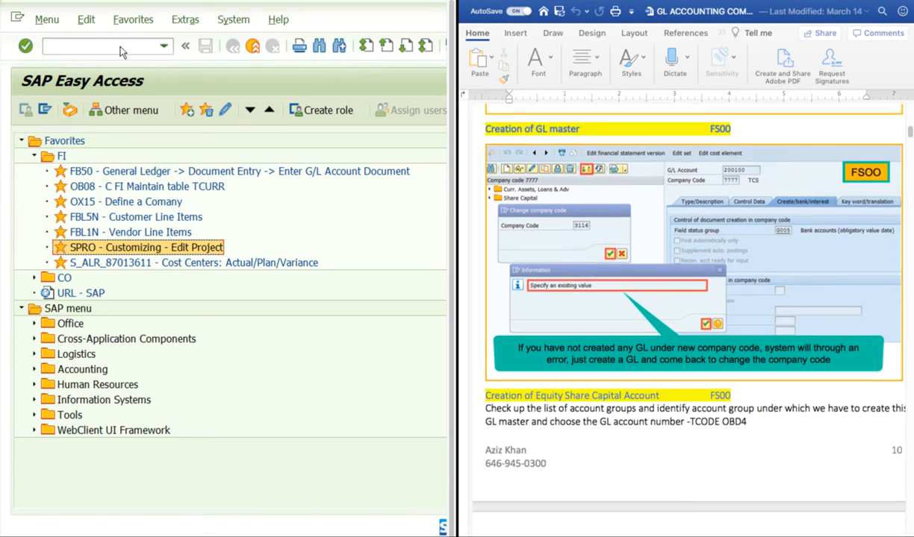
left_click(120, 47)
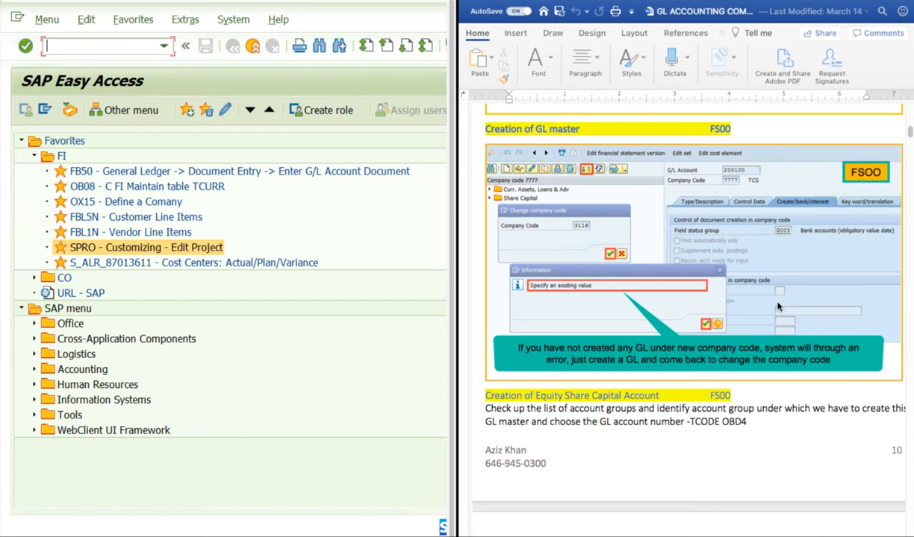
Step: Collapse the FI favorites and expand the SAP menu down to Individual Processing of G/L Accounts under General Ledger Master Records
scroll(777, 306, "up", 3)
scroll(777, 306, "down", 2)
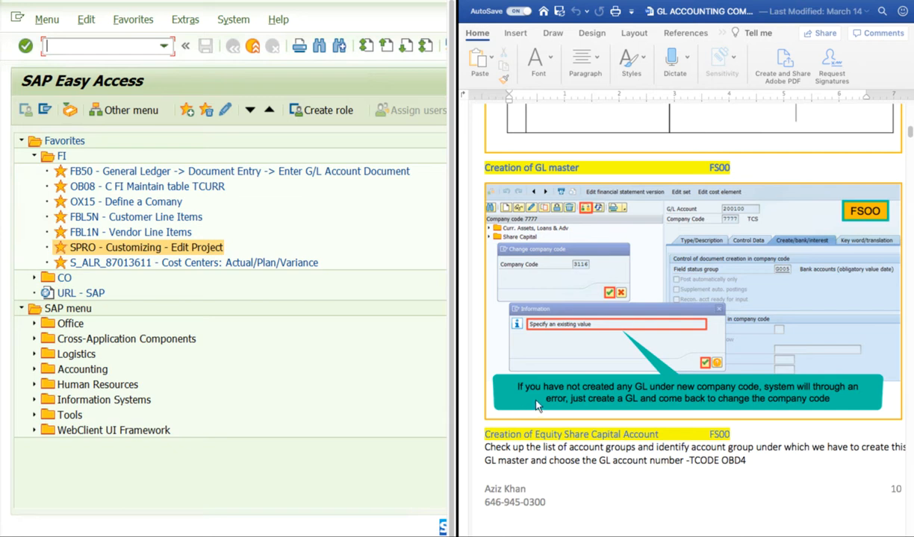
scroll(535, 403, "down", 2)
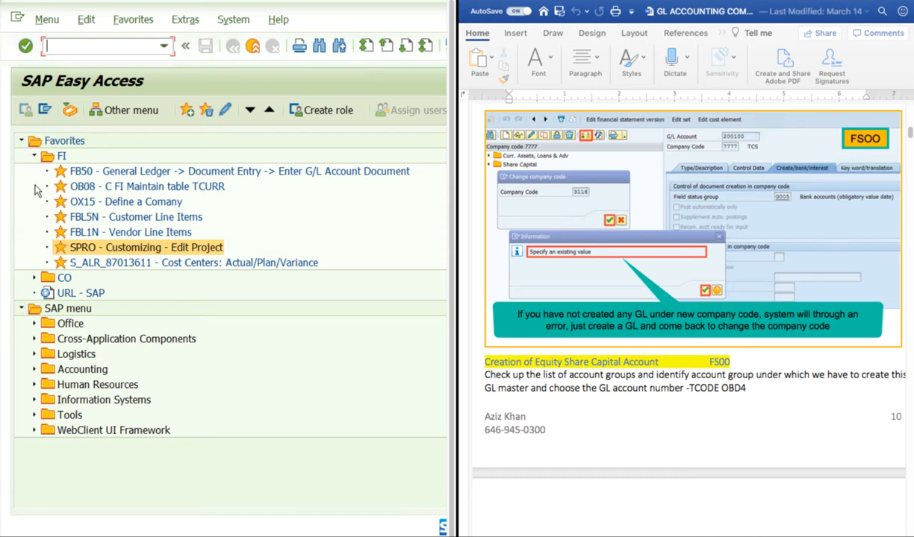
left_click(34, 155)
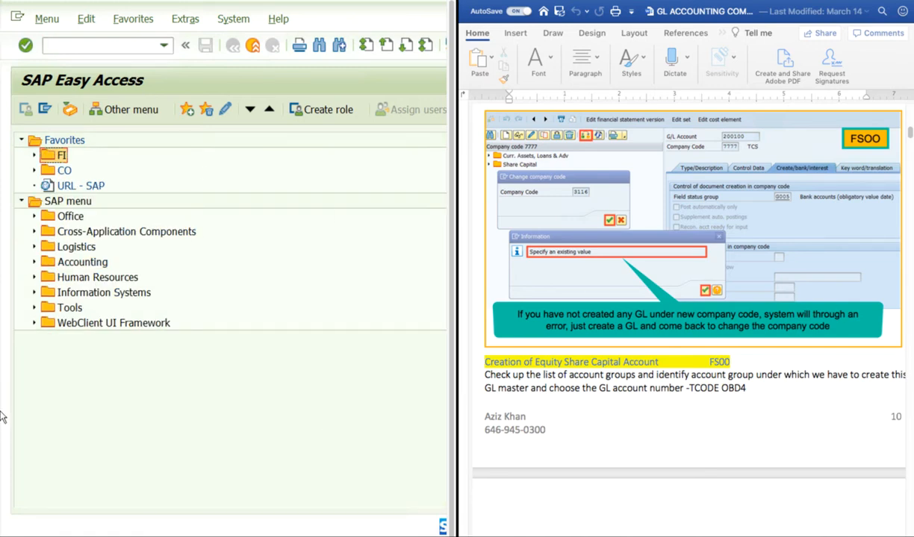
double_click(45, 265)
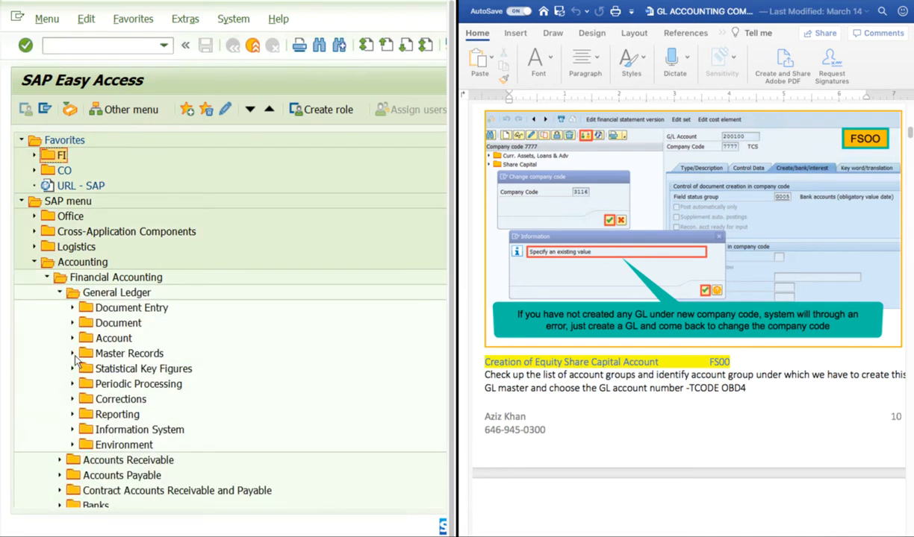
left_click(72, 338)
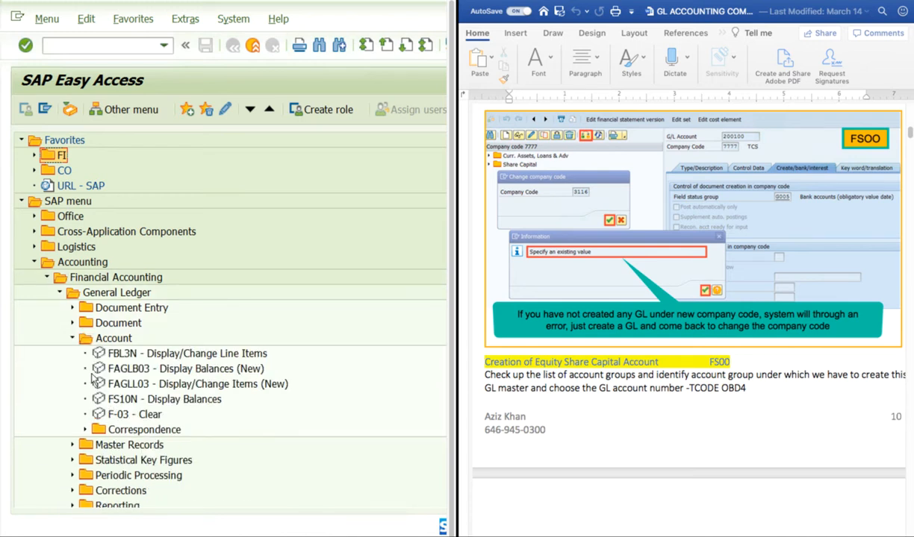
left_click(72, 339)
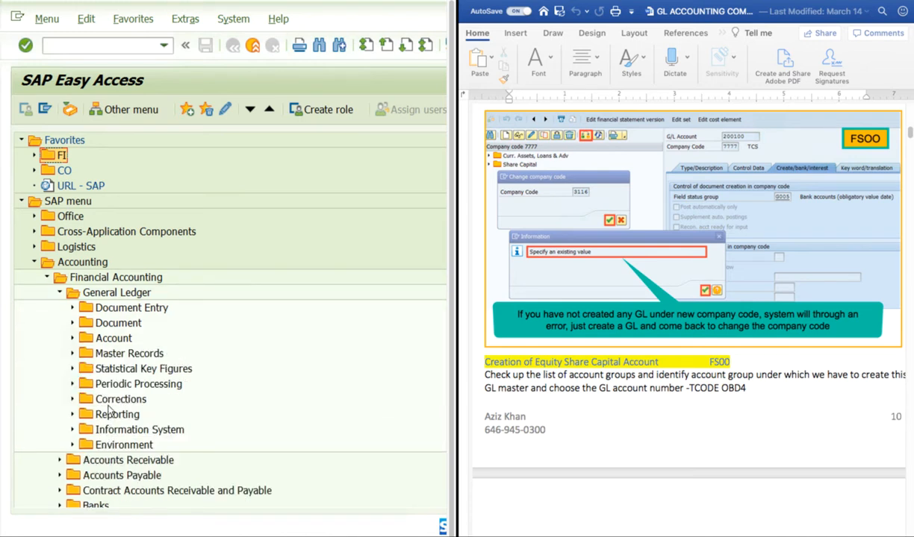
left_click(72, 354)
double_click(161, 370)
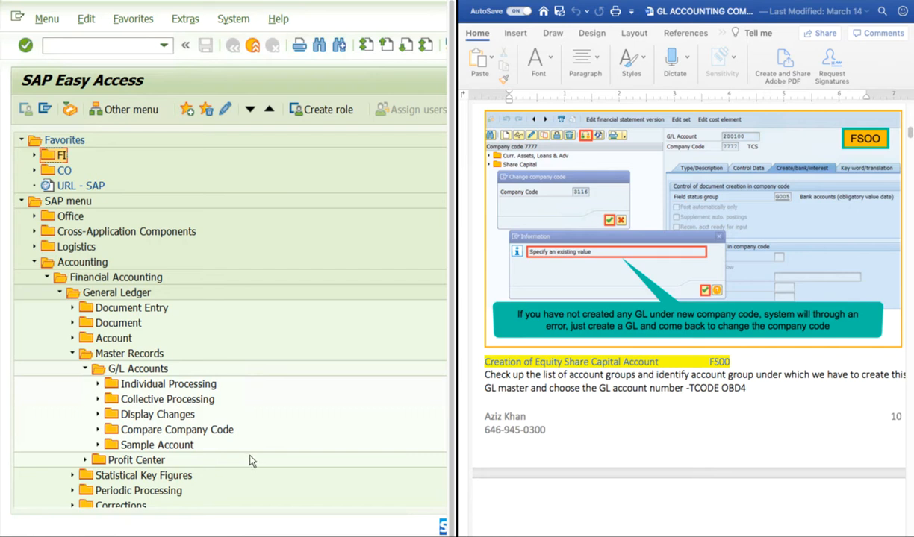
double_click(139, 401)
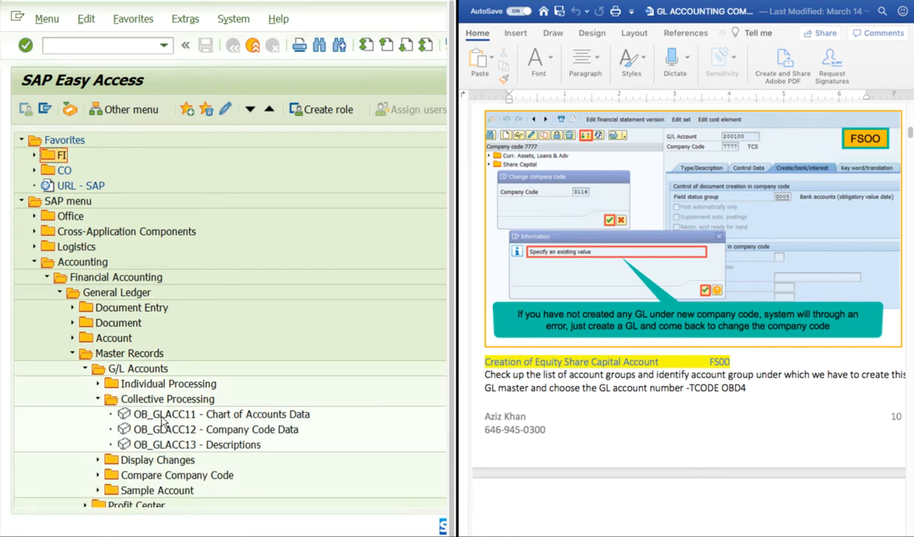
double_click(157, 387)
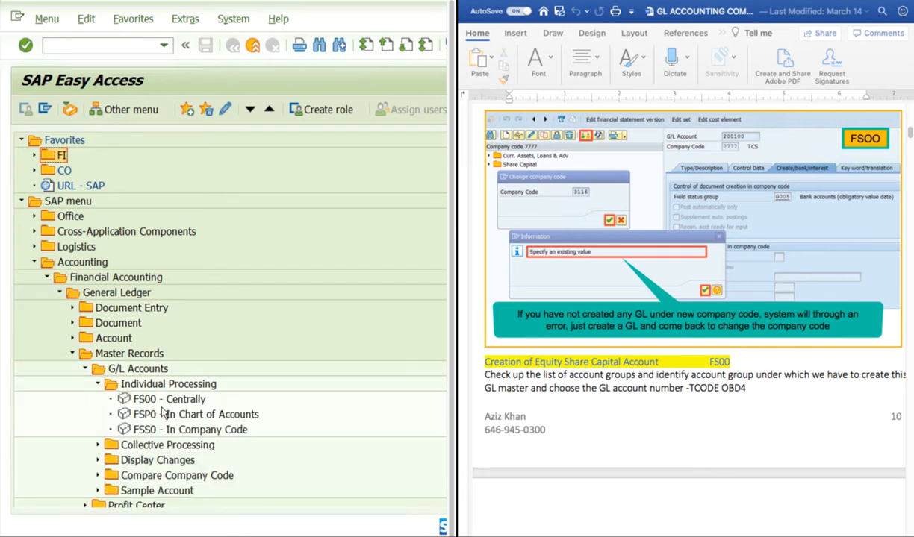
Step: Go through the Individual Processing transactions, open FS00 - Centrally and start changing its company code
left_click(150, 402)
key("Down")
key("Down")
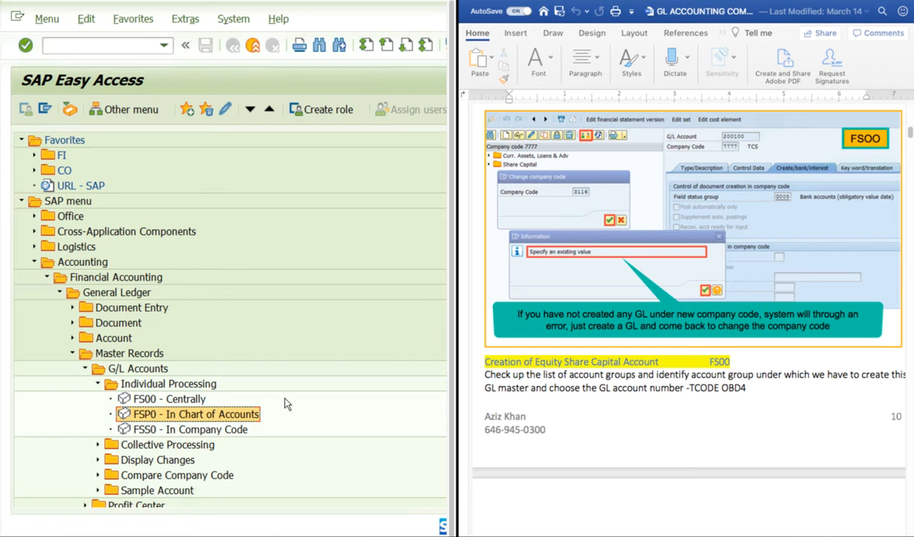
double_click(285, 399)
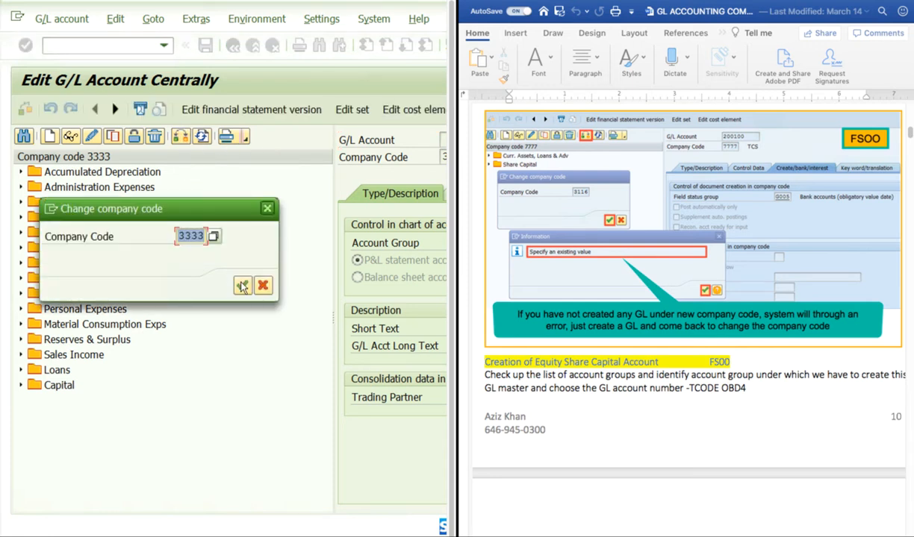
Step: Try to switch the G/L account view to company code 5555, repeat the attempt and abandon the change
type("5555")
left_click(241, 285)
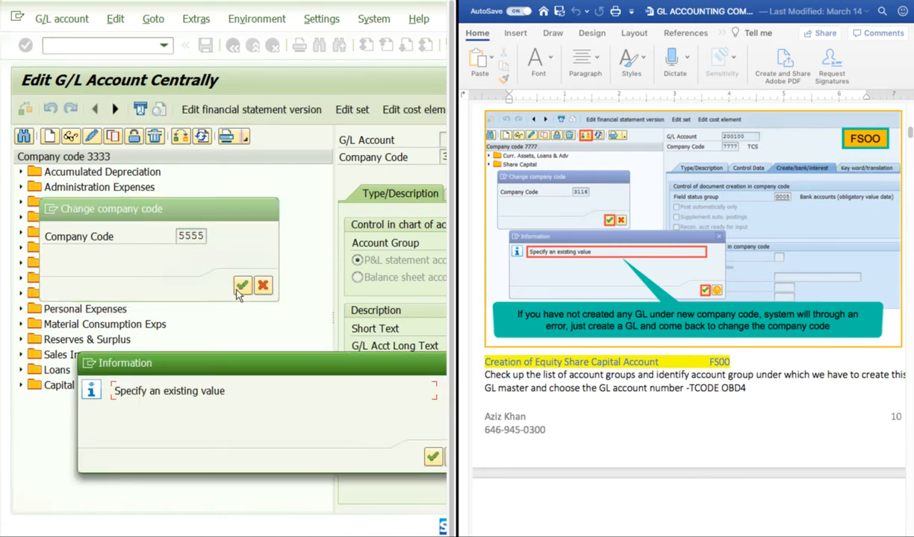
left_click(386, 456)
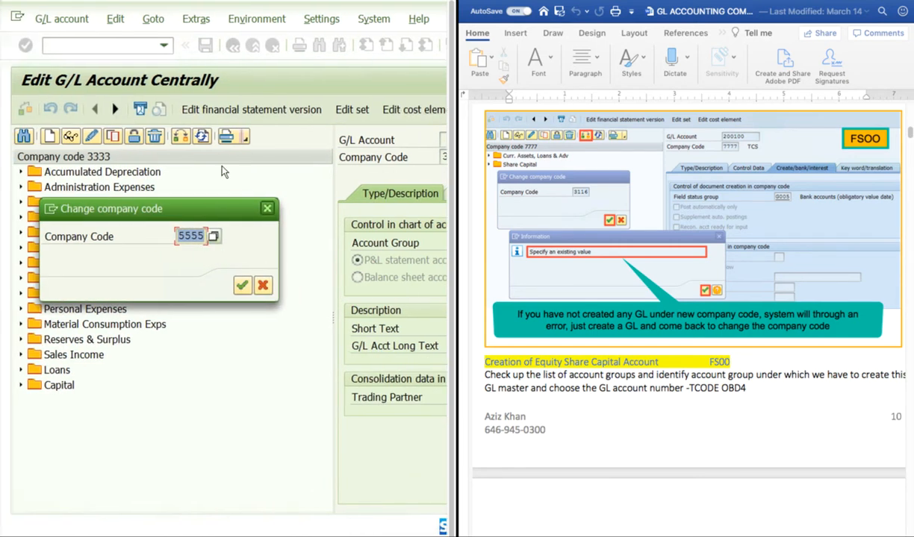
key("Return")
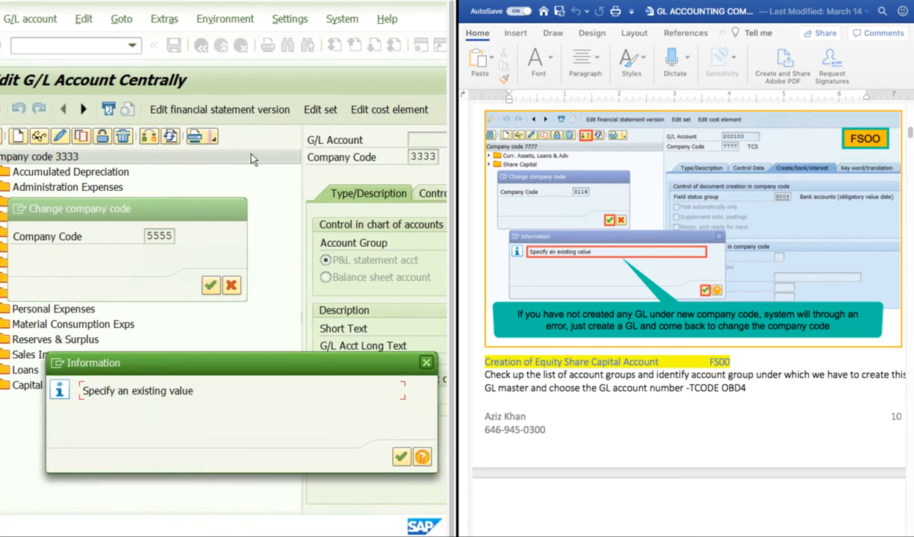
key("Return")
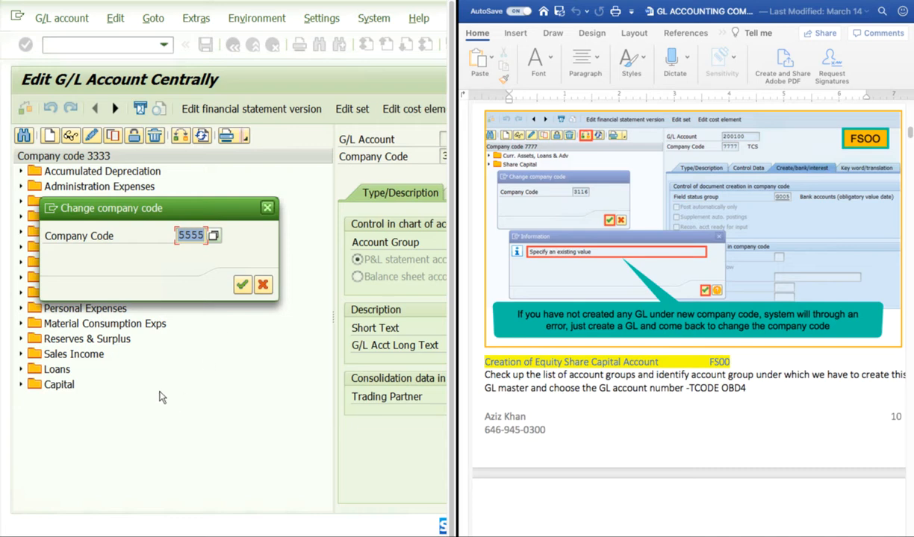
key("Escape")
key("F3")
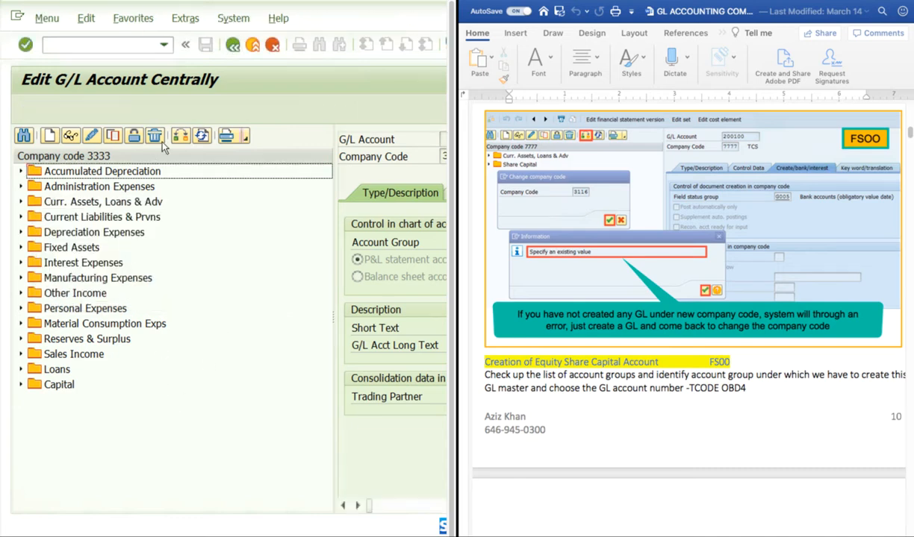
key("Return")
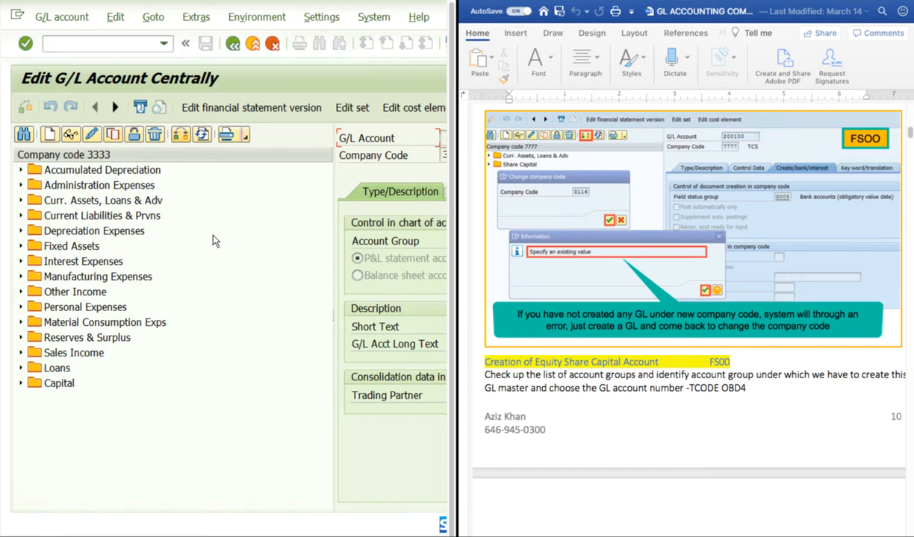
Step: Find company code 5555 in the company code list and try to switch the G/L account view to it
left_click(181, 134)
left_click(214, 236)
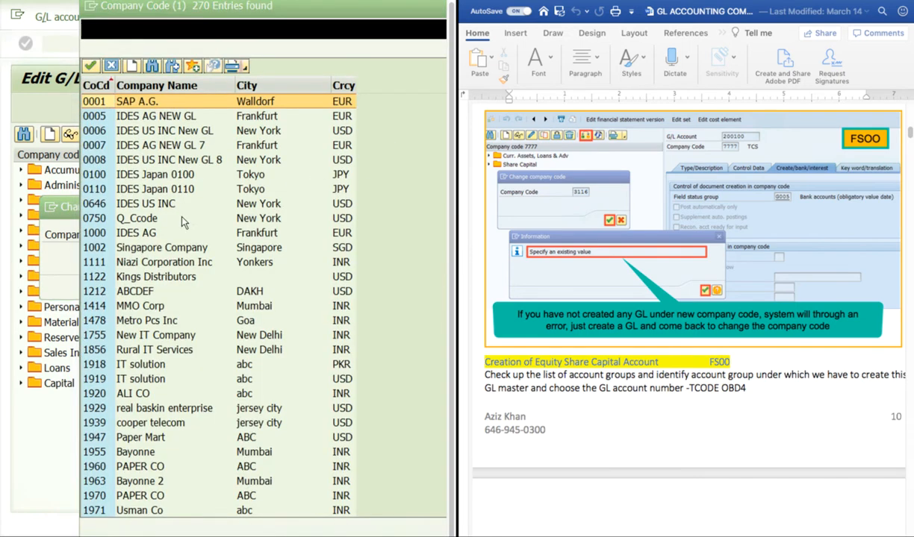
left_click(152, 68)
type("5555")
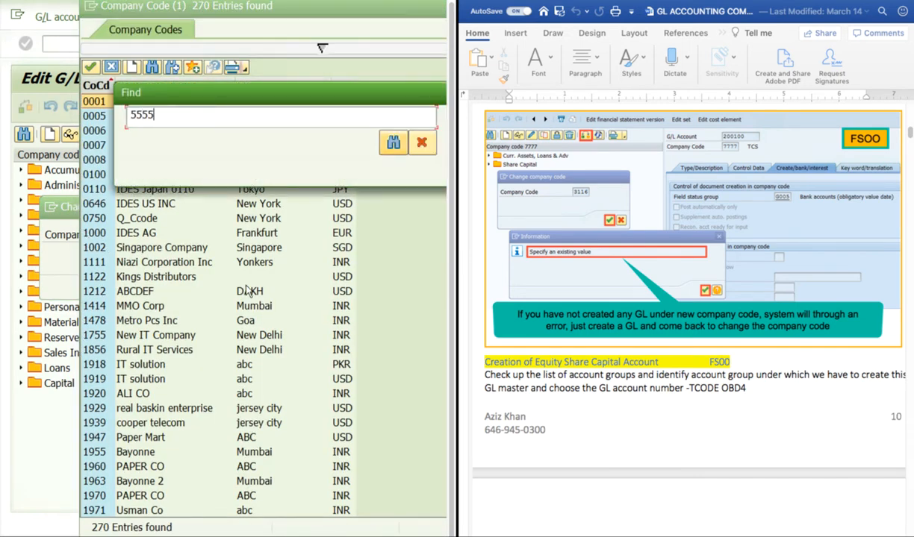
key("Return")
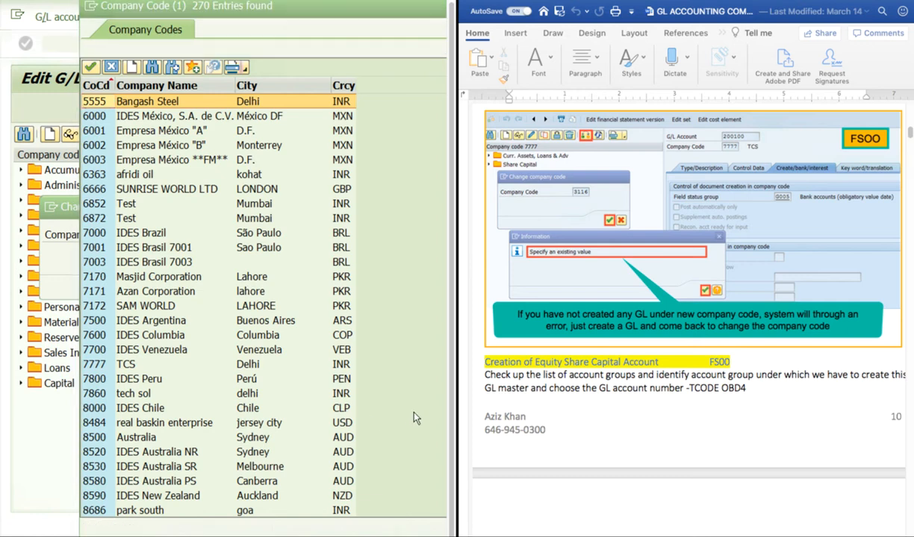
key("Return")
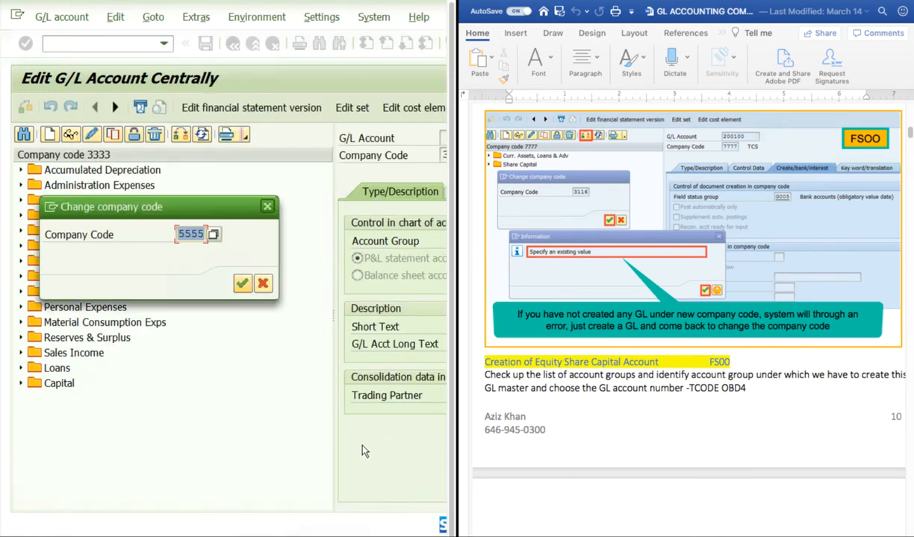
key("Return")
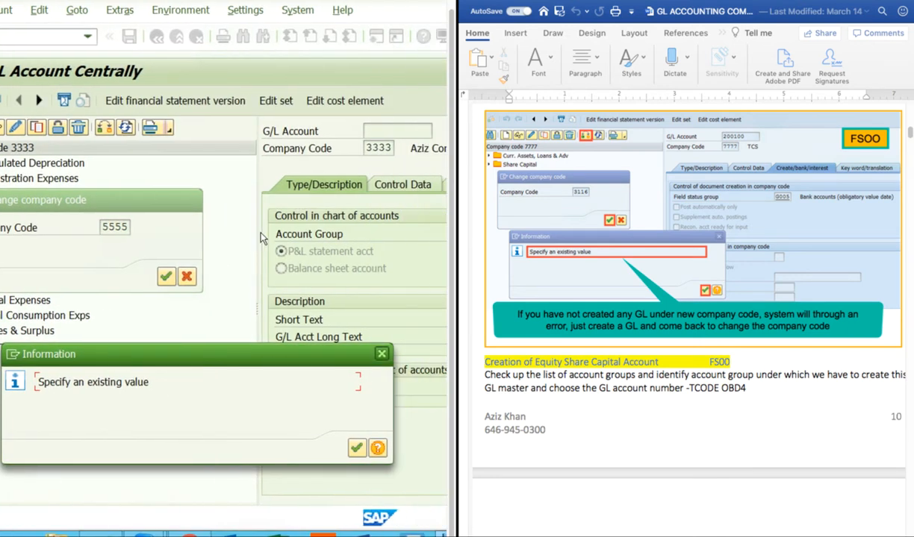
key("Return")
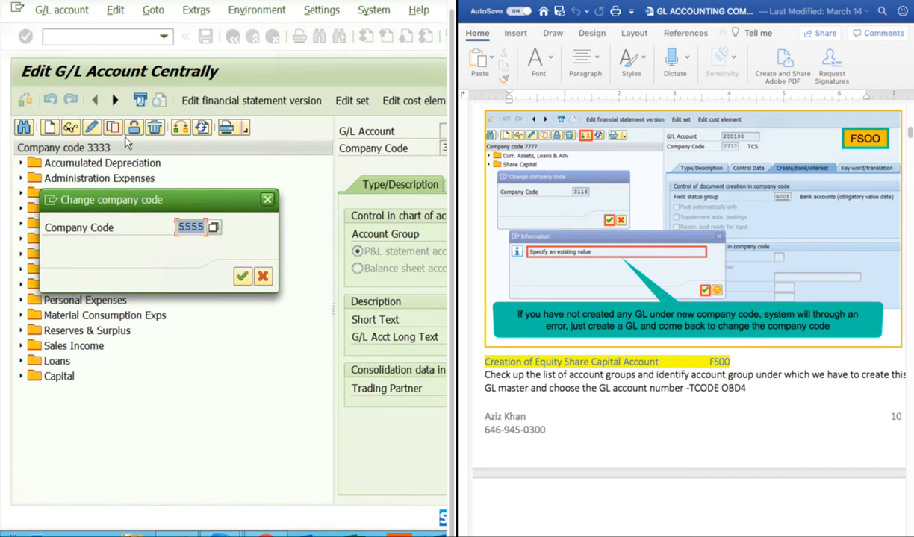
key("Return")
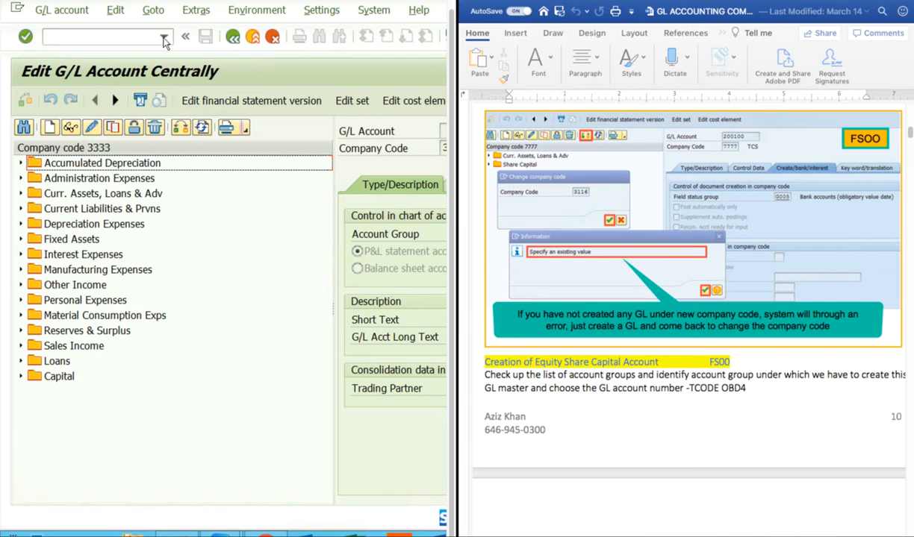
Step: Return to SAP Easy Access, reopen central G/L account editing with transaction FS00 and widen the account details area
left_click(232, 35)
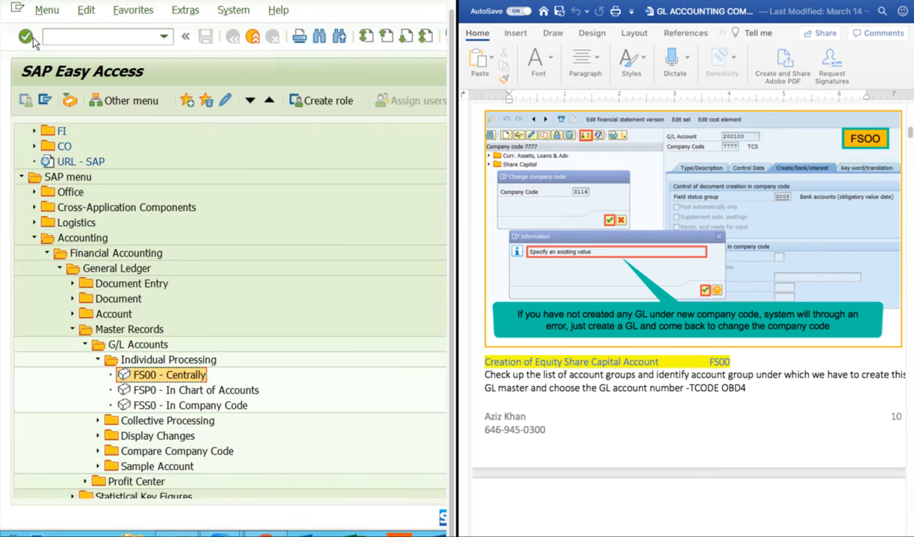
left_click(164, 36)
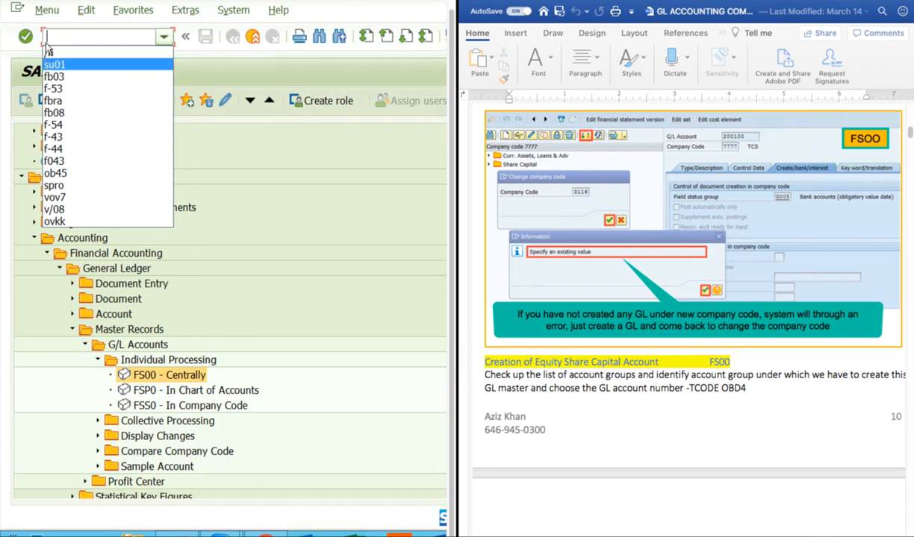
type("/n")
key("Return")
type("f")
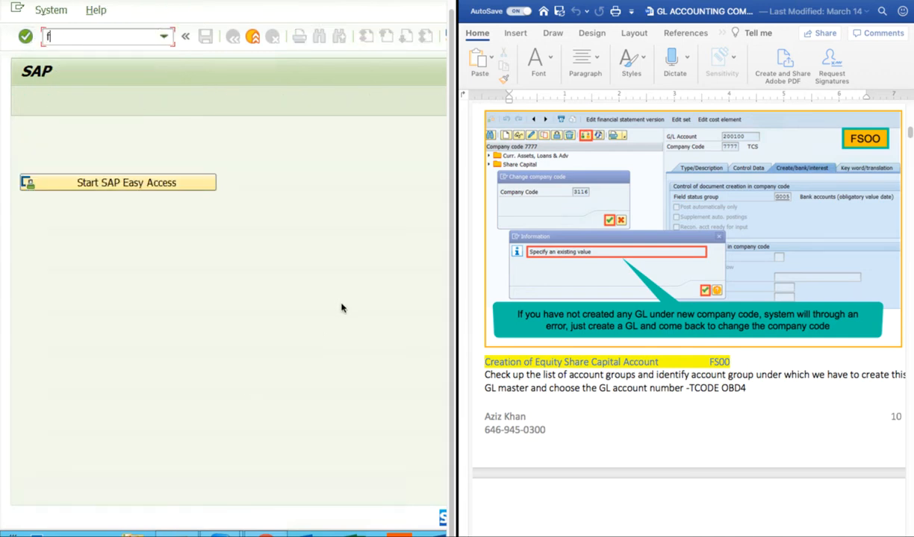
type("s00")
key("Return")
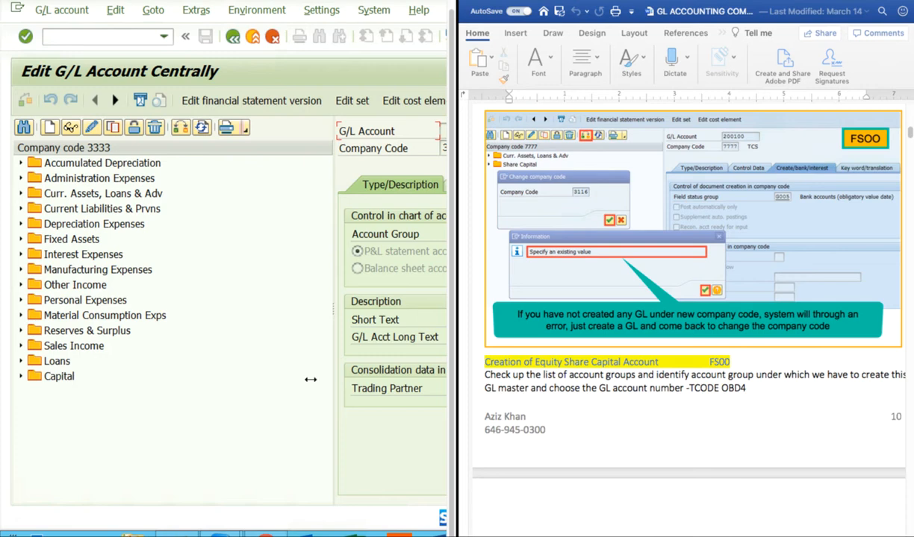
left_click_drag(333, 381, 221, 381)
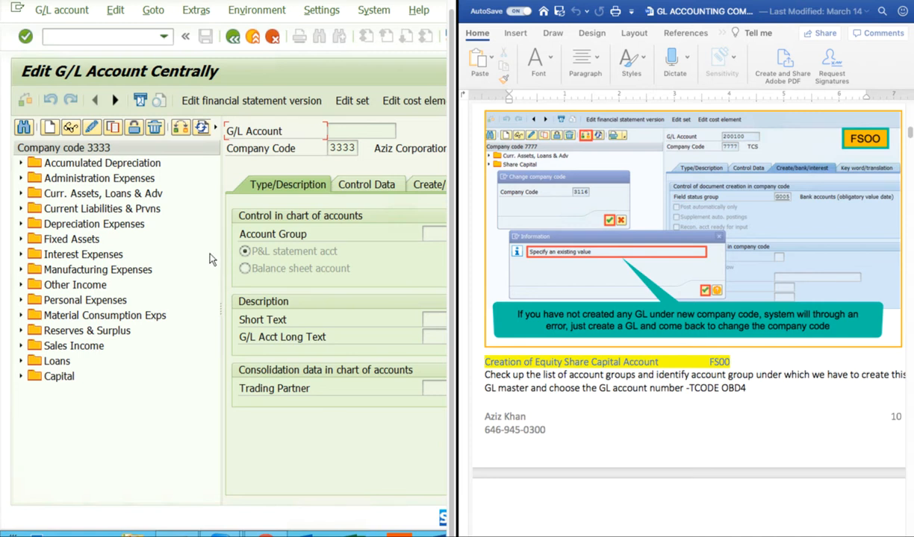
key("Return")
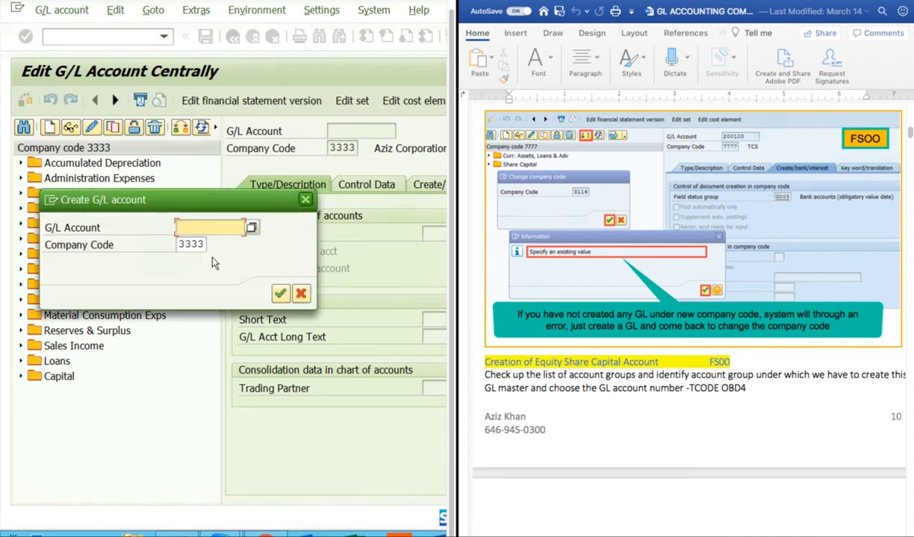
key("Tab")
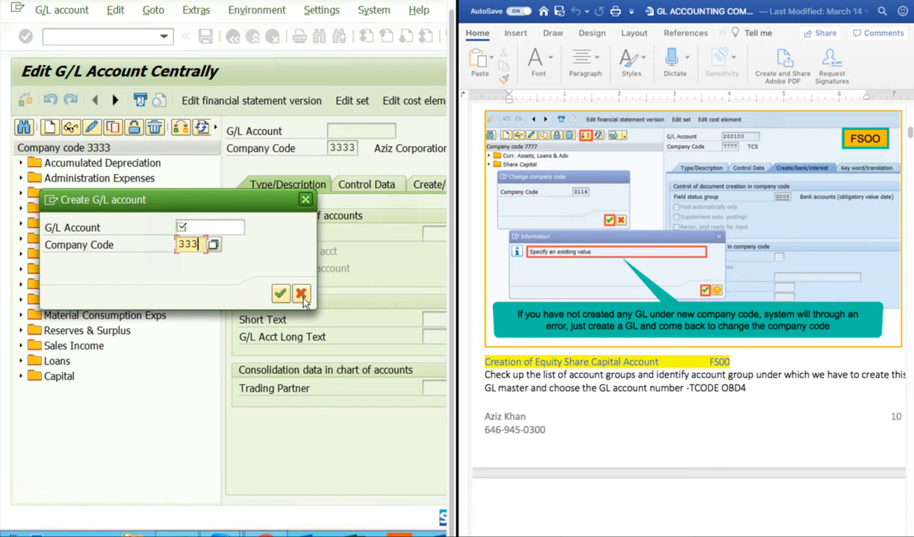
key("BackSpace")
key("BackSpace")
key("BackSpace")
type("5555")
key("Return")
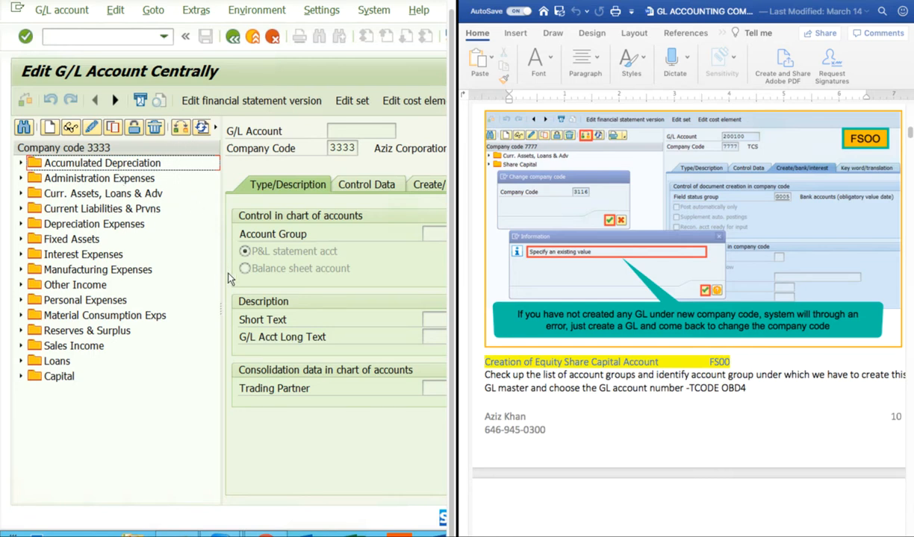
Step: Try once more to change the company code to 5555 and dismiss the resulting message
left_click(179, 127)
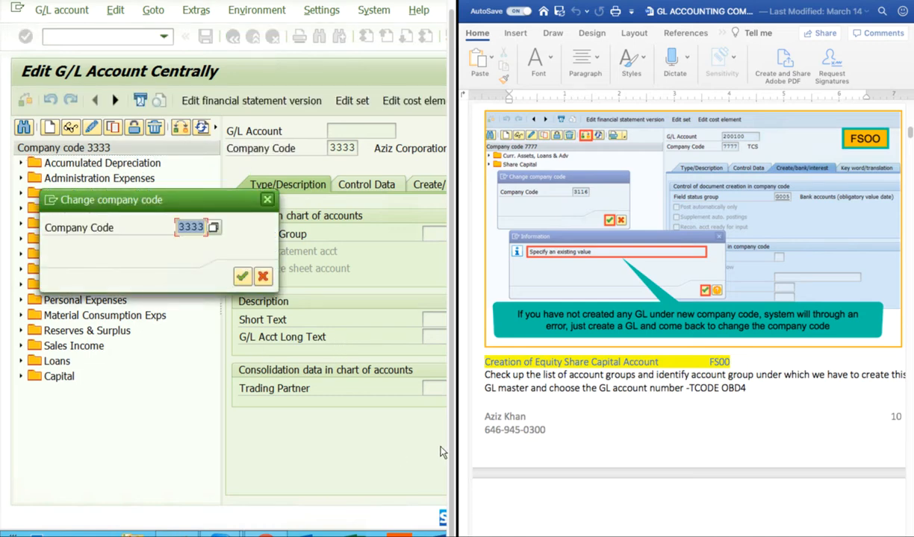
type("5555")
key("Return")
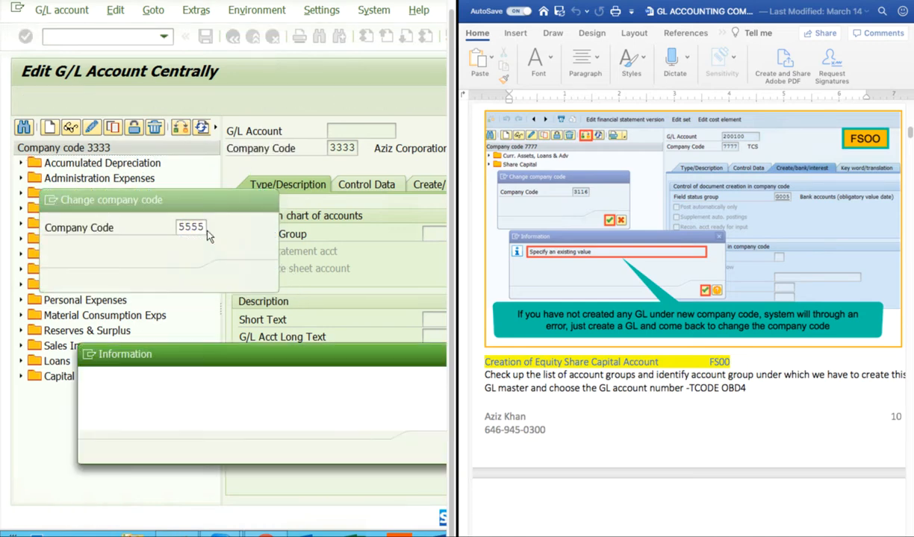
key("Return")
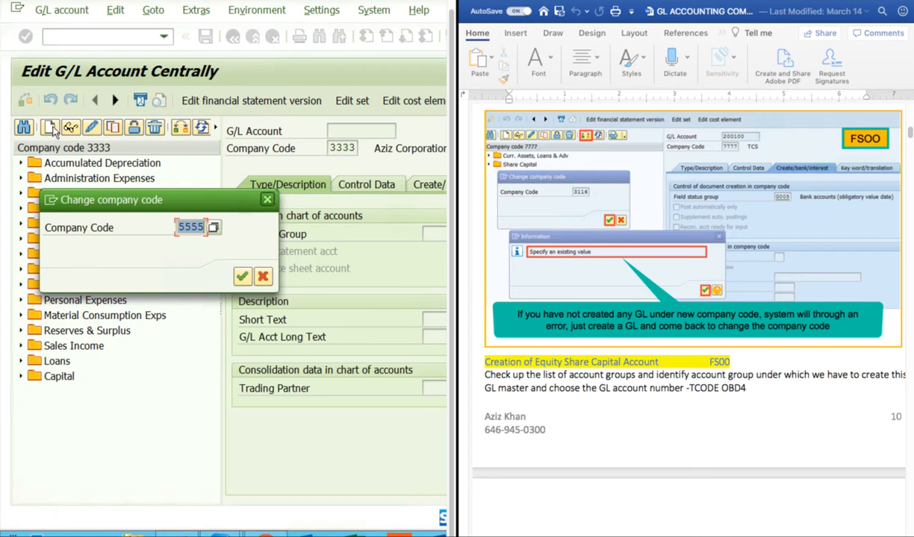
key("Escape")
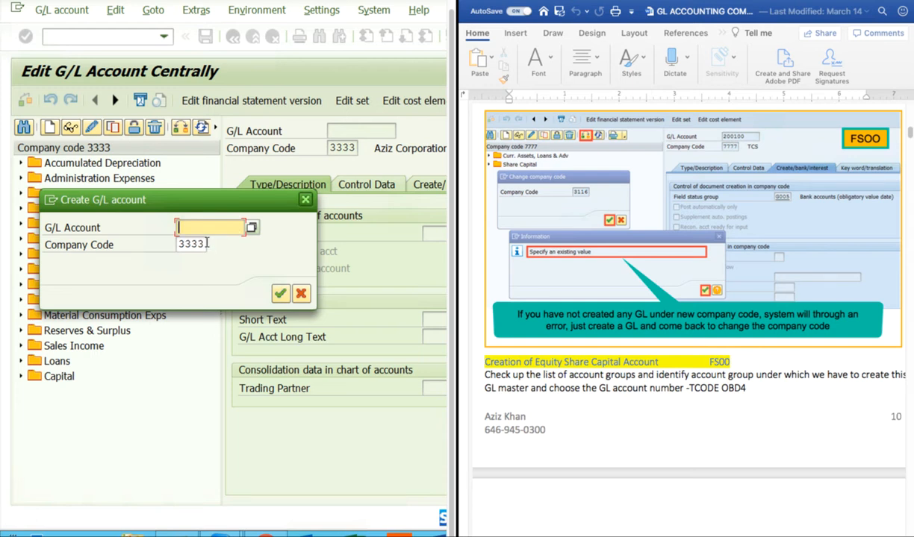
left_click(207, 243)
key("BackSpace")
key("BackSpace")
key("BackSpace")
key("BackSpace")
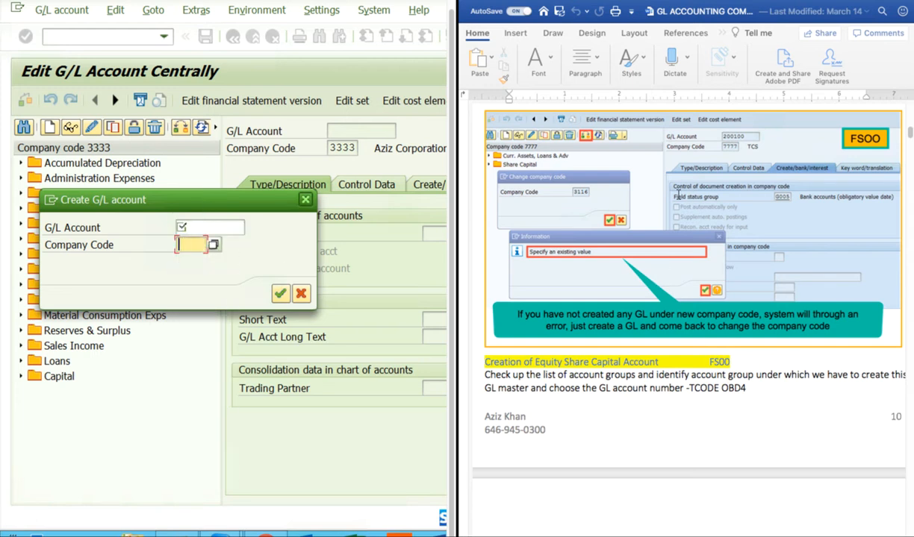
type("5555")
scroll(687, 314, "down", 3)
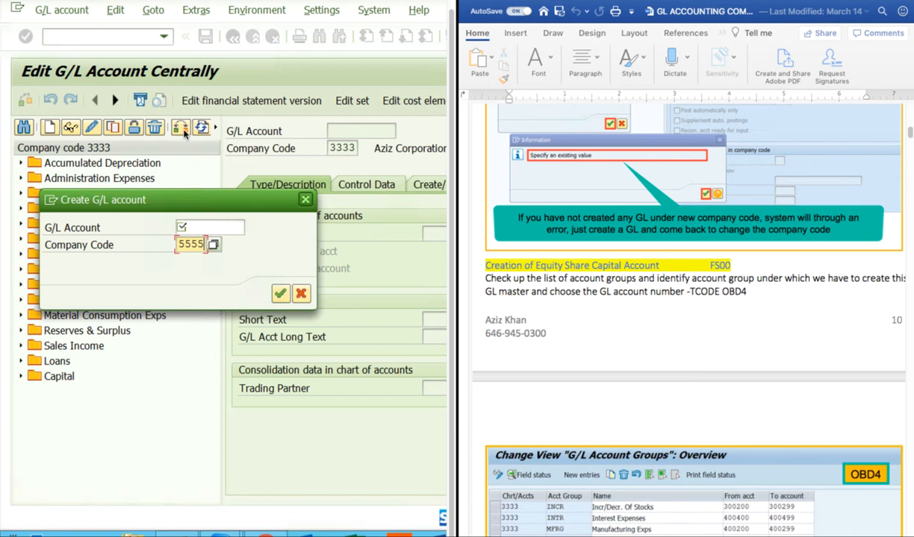
left_click(305, 199)
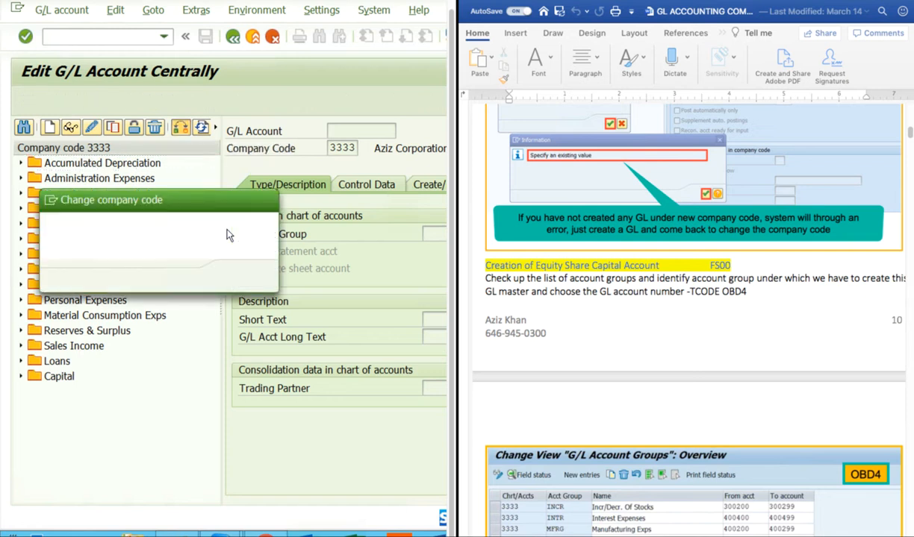
Step: Switch the G/L account view to company code 4444, then return it to company code 3333
type("4444")
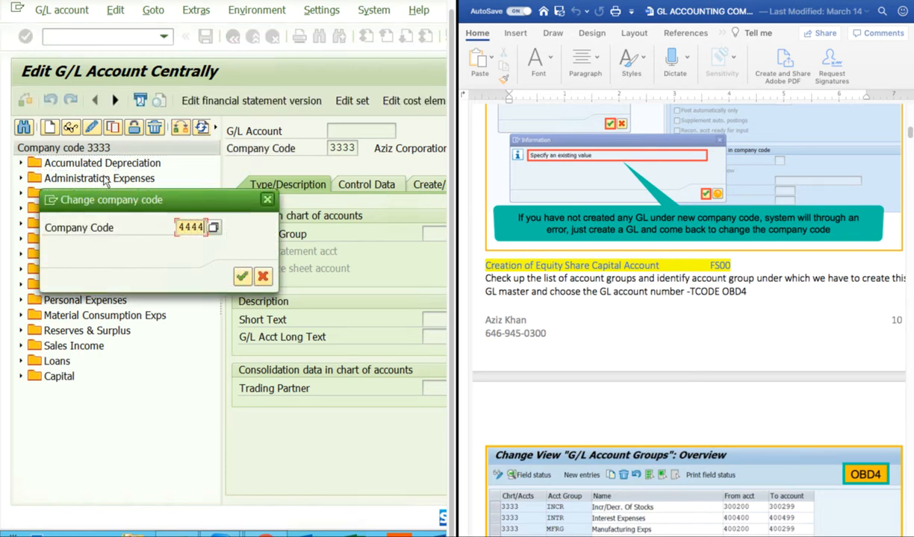
key("Return")
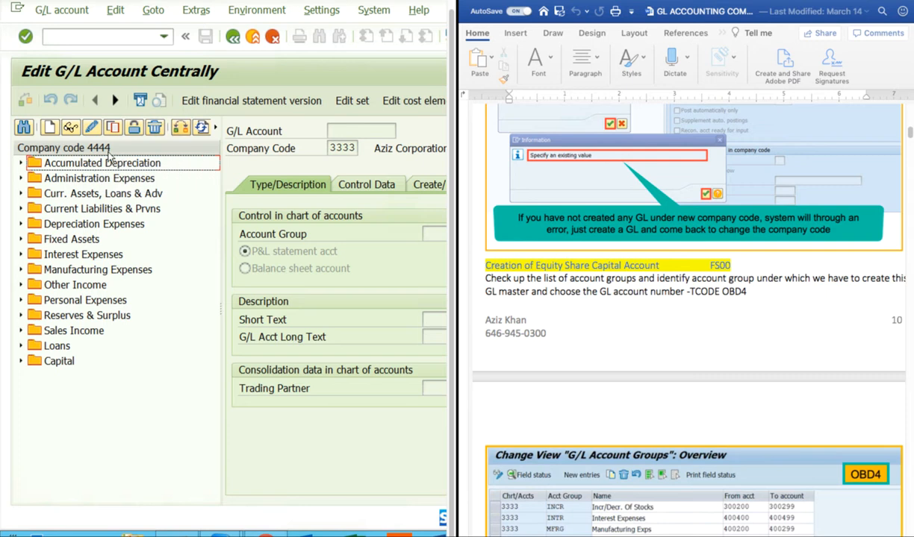
left_click(126, 149)
type("3")
left_click(208, 257)
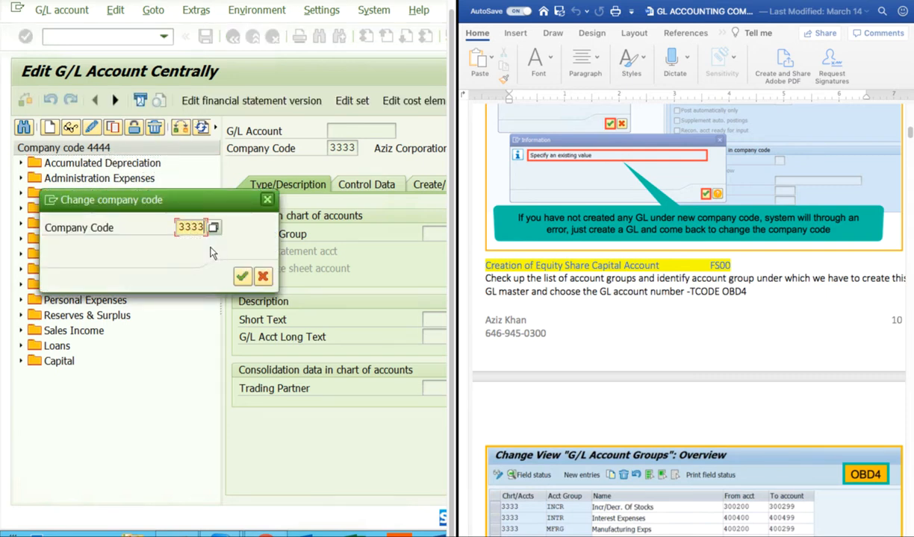
left_click(242, 276)
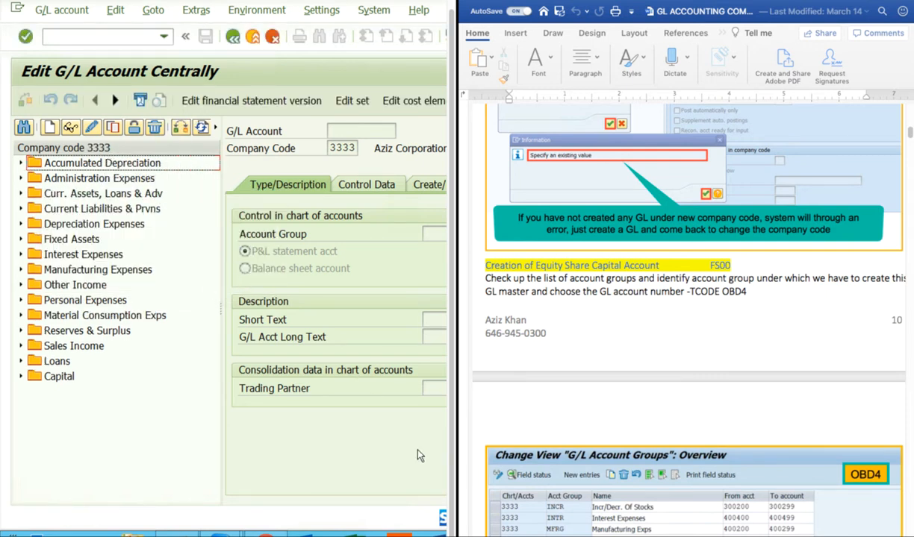
Step: Try again to switch the G/L account view to company code 5555, then dismiss the message and cancel the change
key("F7")
type("5555")
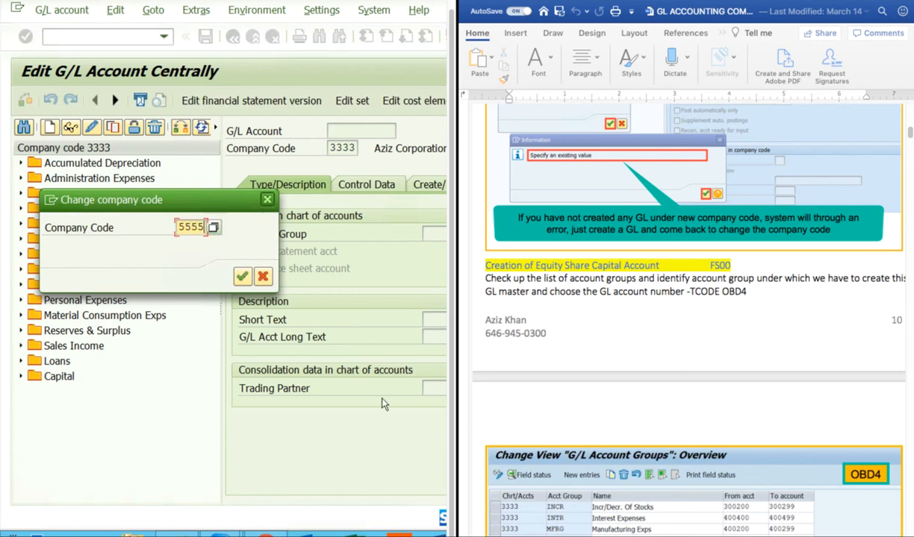
key("Return")
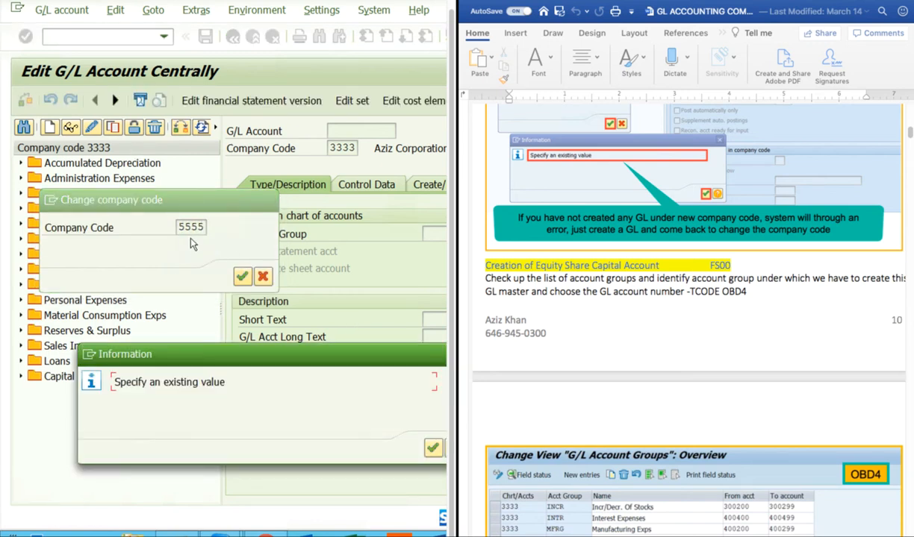
key("Return")
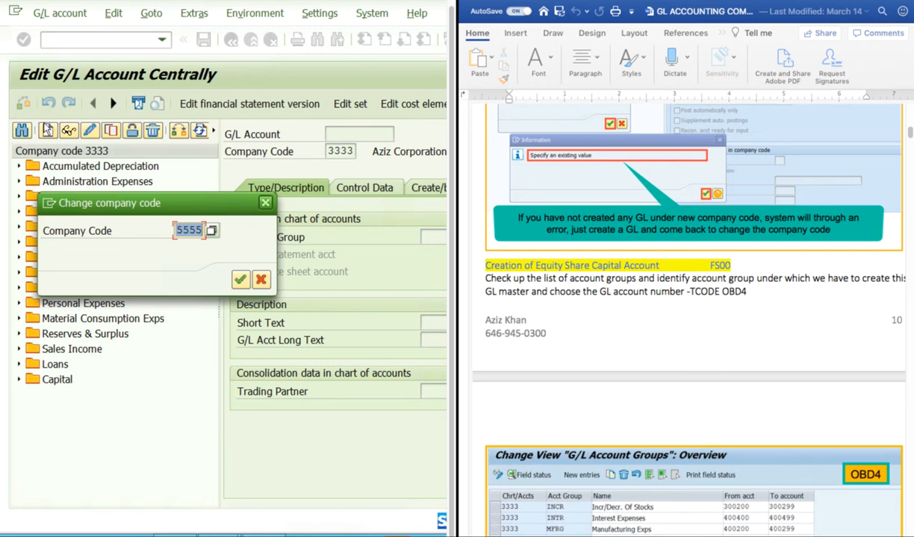
key("Escape")
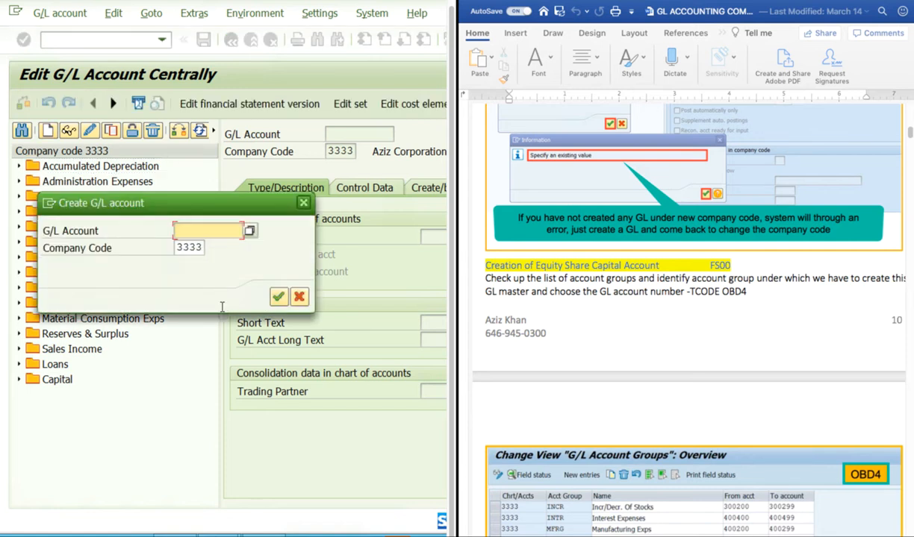
key("Tab")
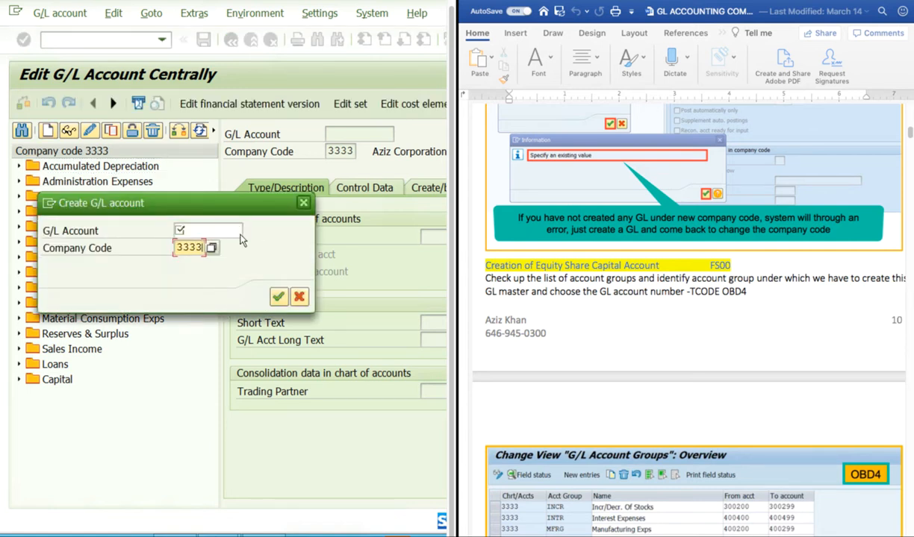
key("BackSpace")
key("BackSpace")
key("BackSpace")
key("BackSpace")
type("5555")
left_click(239, 232)
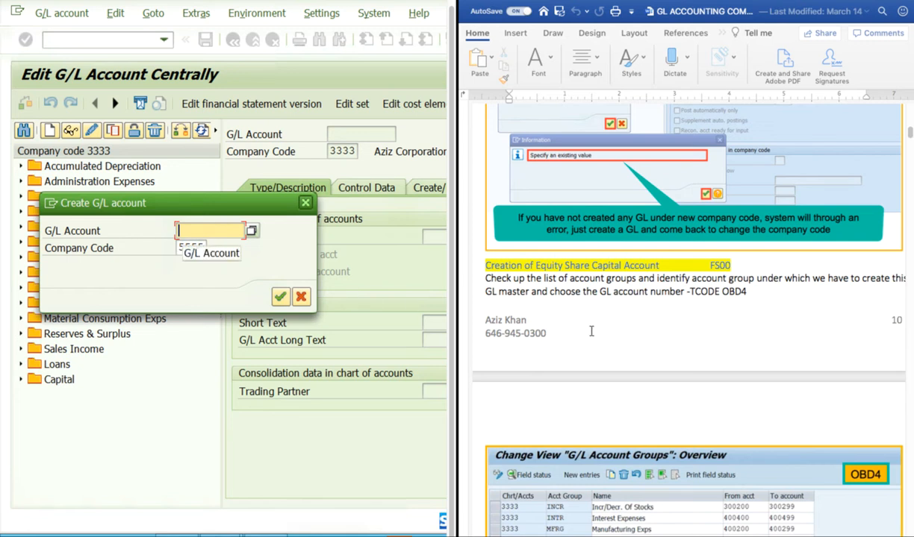
Step: Open the G/L account groups with transaction OBD4 in a separate session and position the list at chart of accounts 5555
scroll(591, 332, "down", 5)
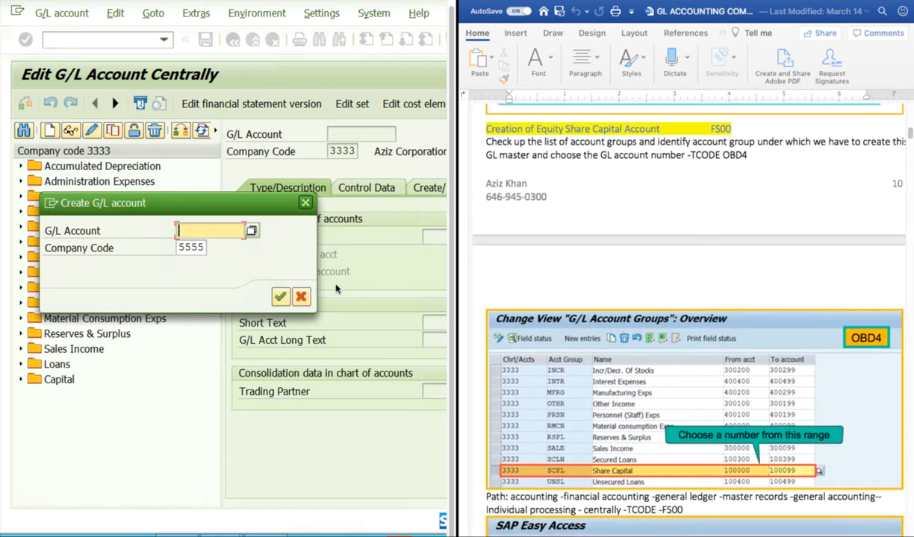
scroll(673, 306, "down", 2)
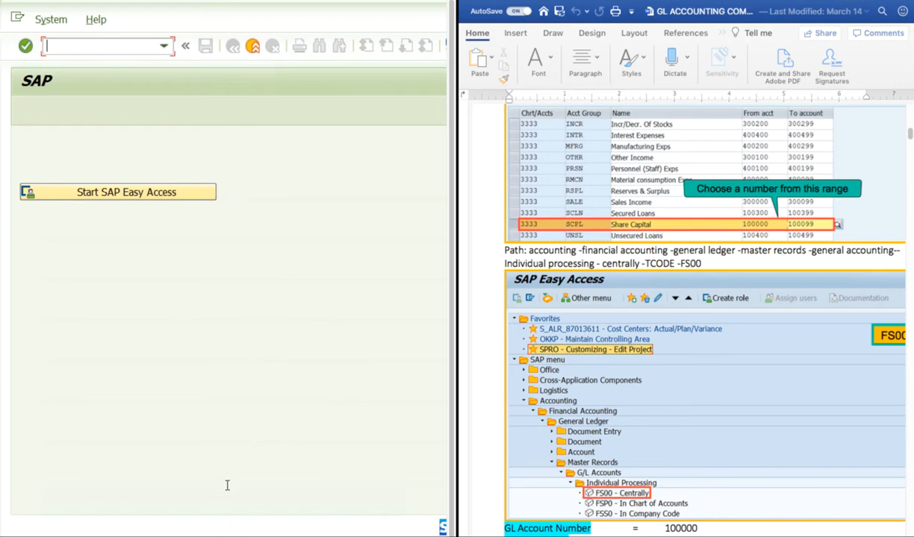
type("obd4")
key("Return")
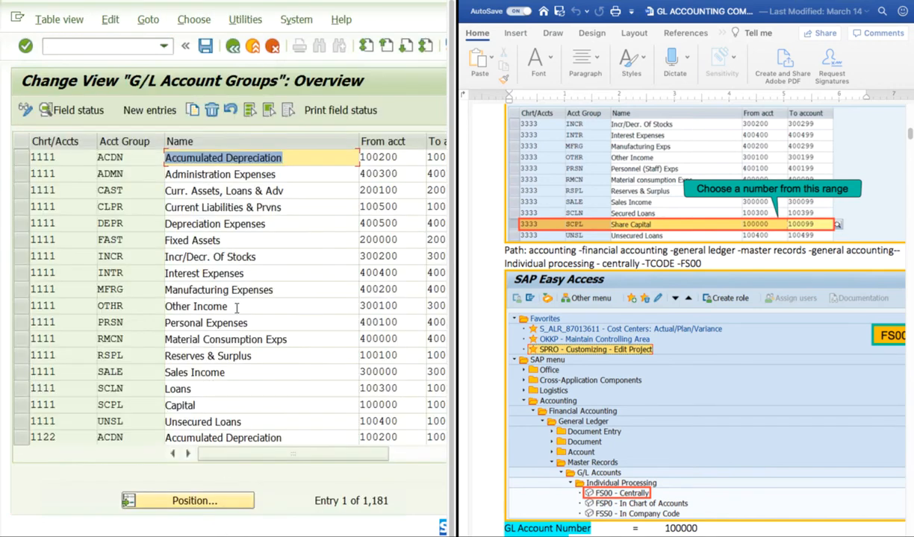
left_click(196, 501)
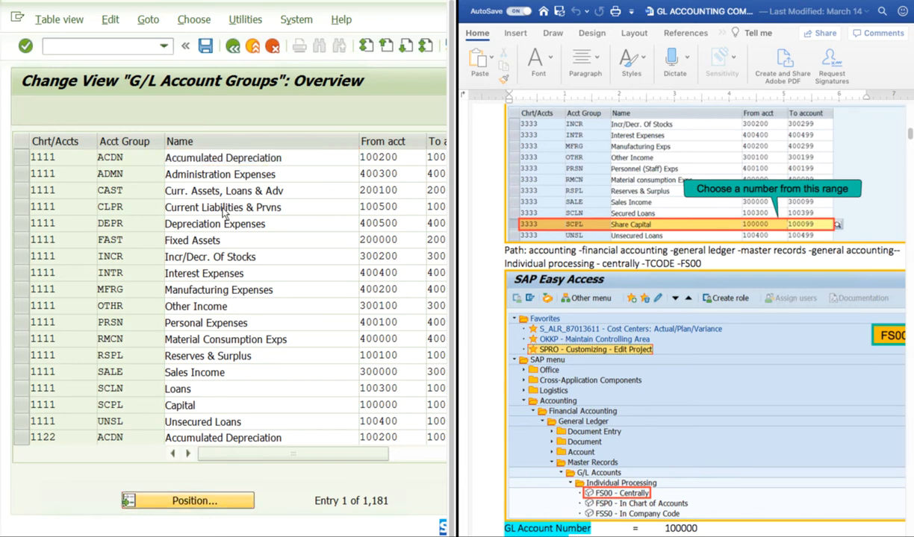
type("5555")
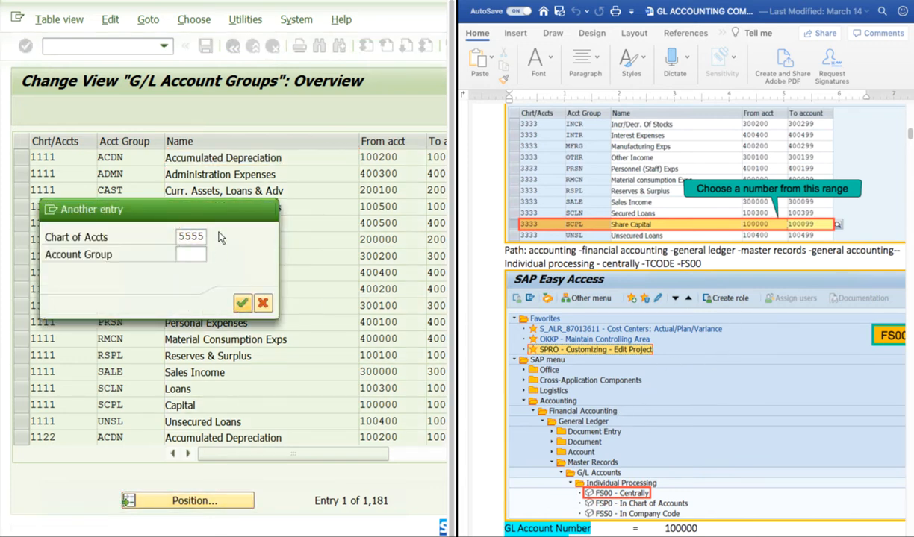
key("Return")
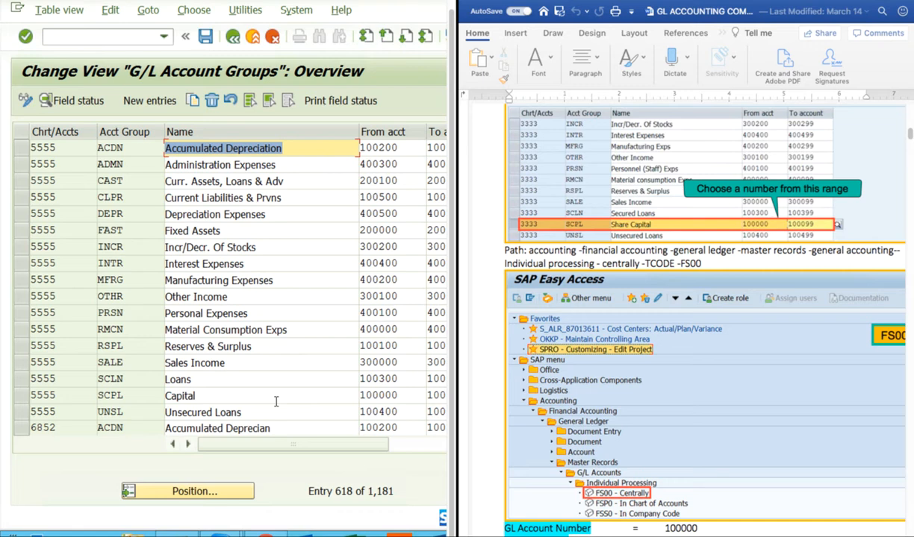
Step: Examine the account number range of the Capital group (SCPL) in chart of accounts 5555, then leave the account group overview
scroll(291, 399, "down", 2)
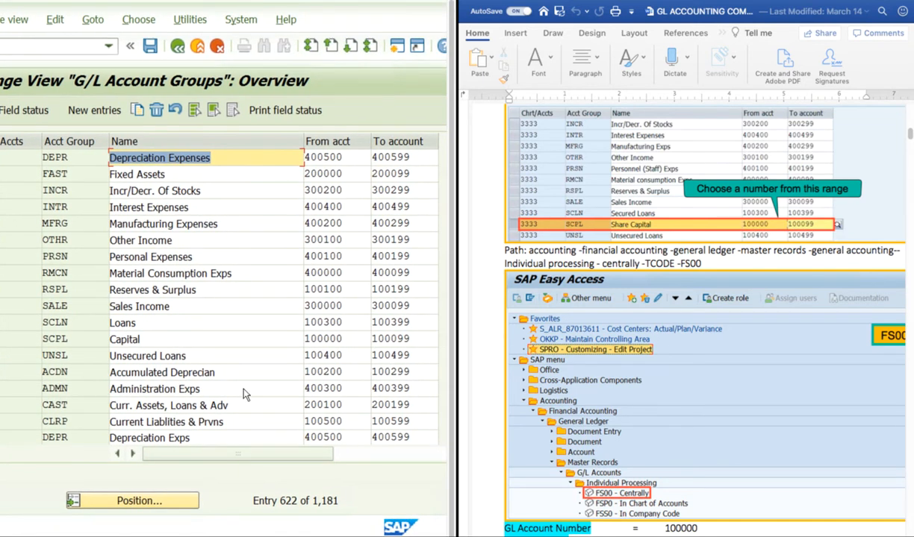
left_click(143, 339)
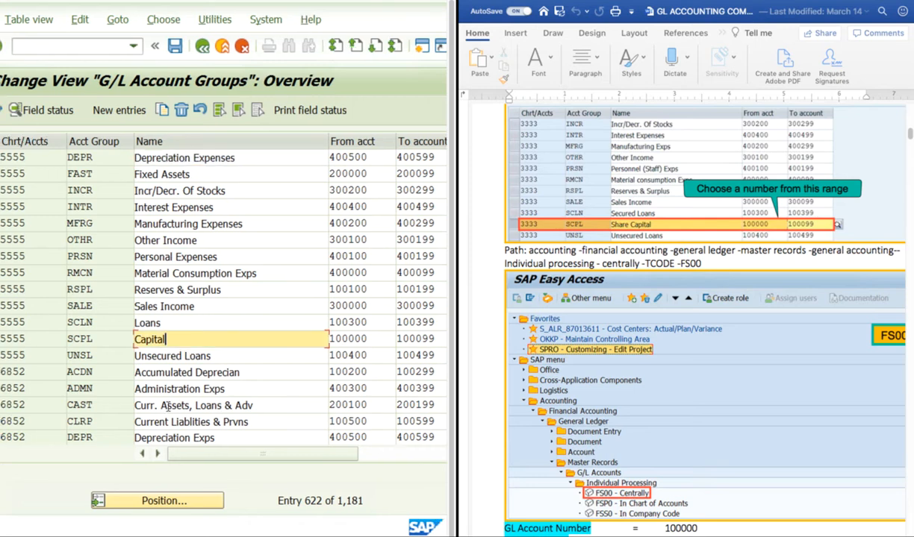
scroll(321, 418, "up", 2)
key("Down")
key("Down")
key("Down")
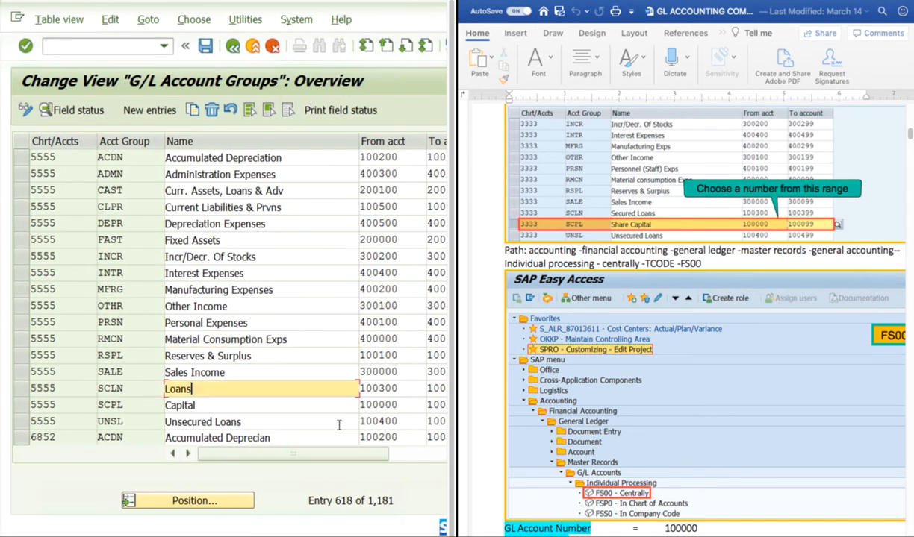
key("Down")
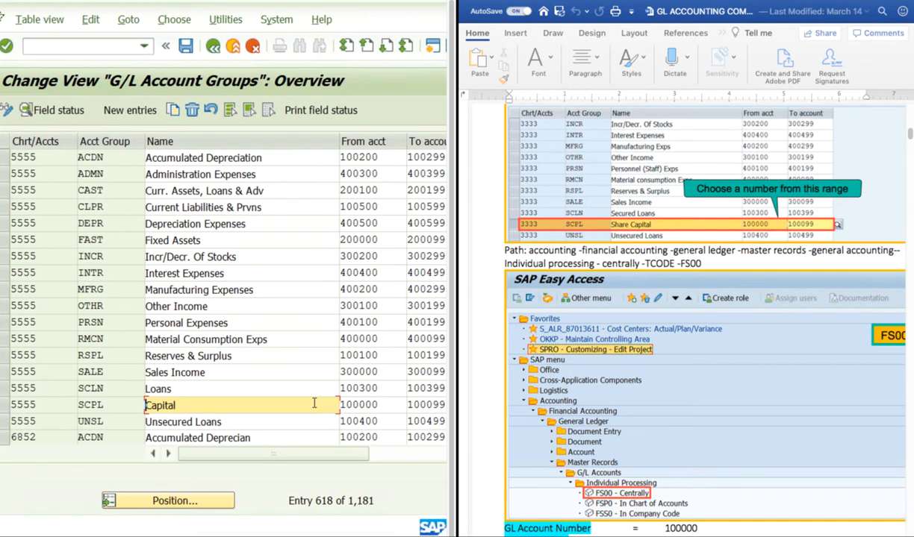
key("Tab")
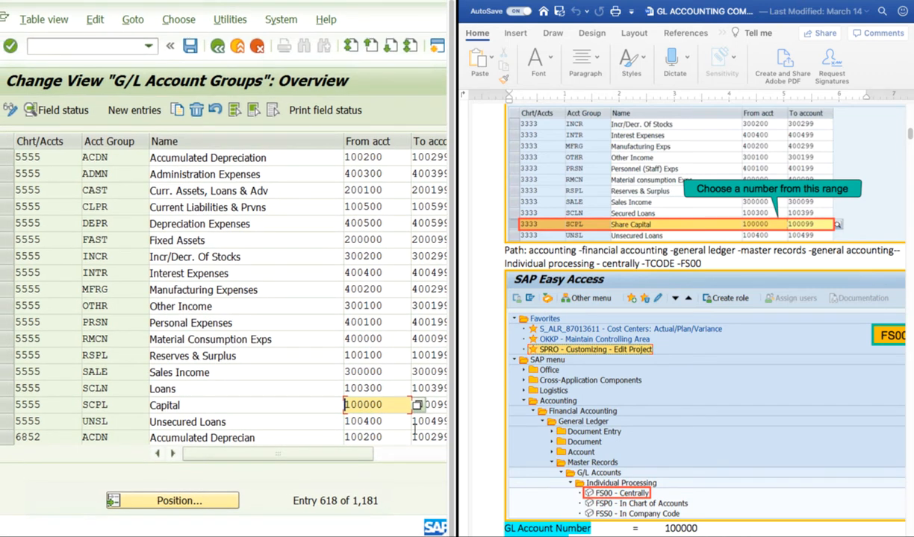
left_click(429, 404)
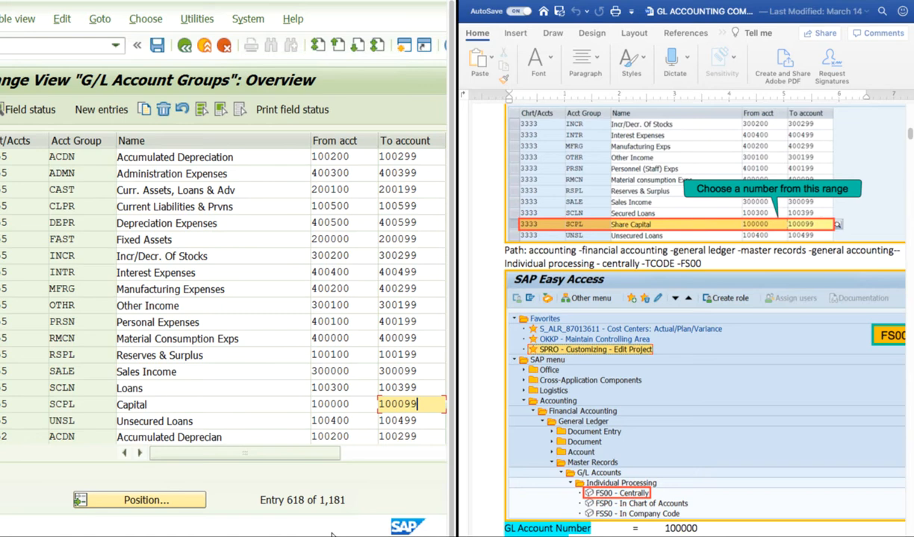
key("shift+Tab")
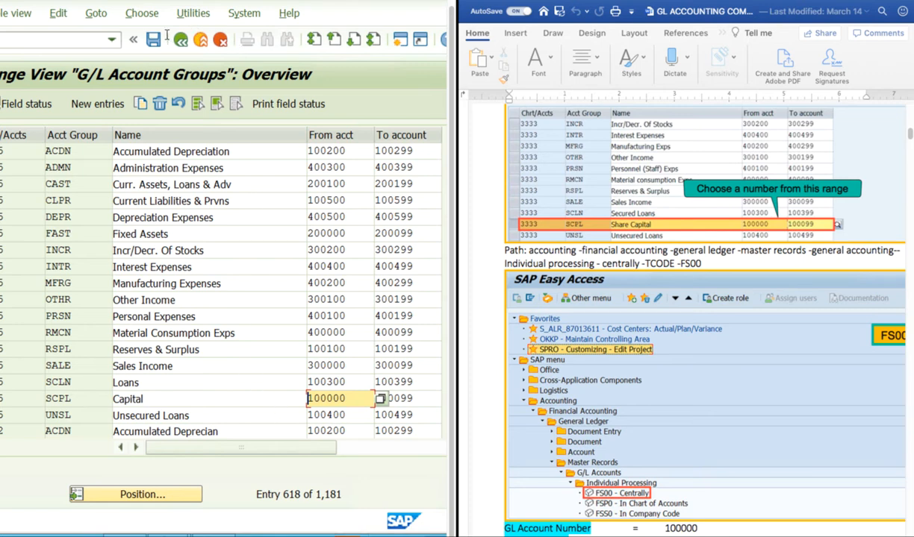
scroll(314, 314, "up", 3)
left_click(233, 36)
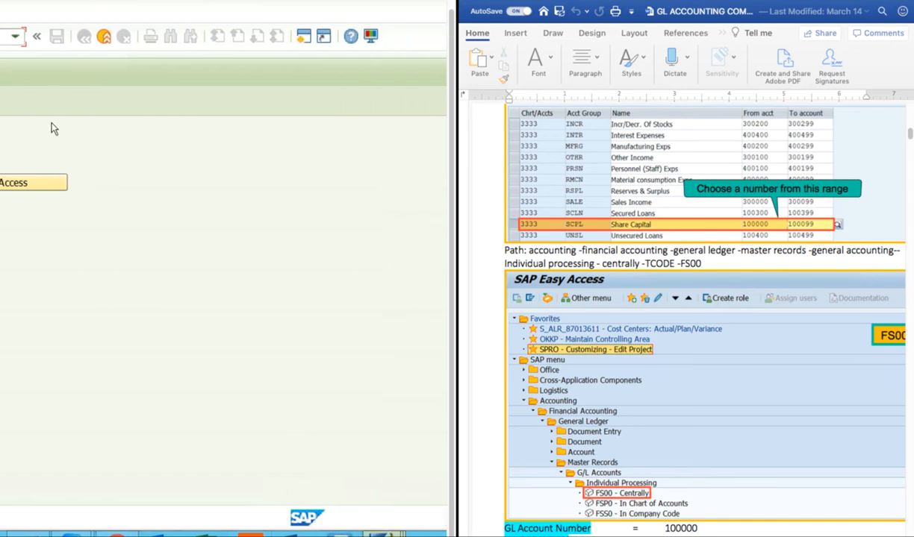
Step: Return to central G/L account editing, start creating G/L account 100000 in company code 5555 and widen the account details area
mouse_move(382, 534)
left_click(375, 463)
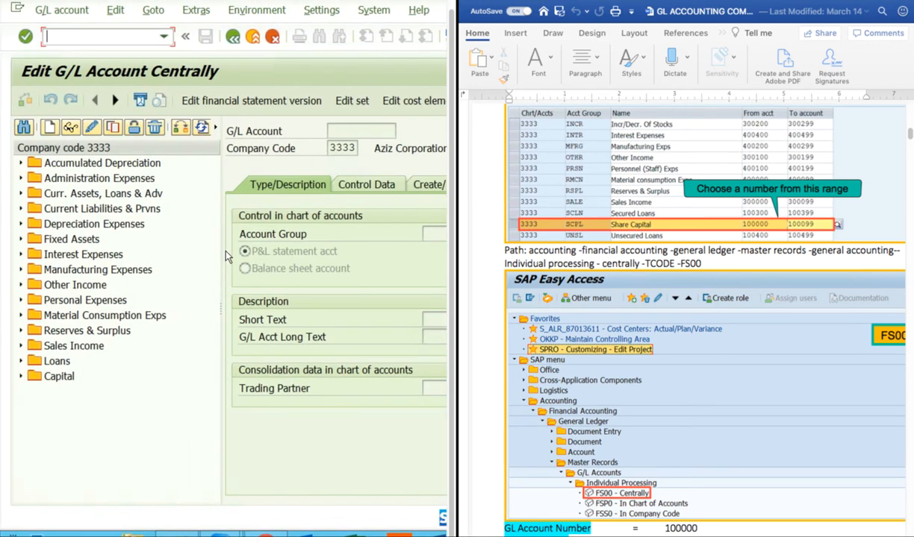
left_click(48, 127)
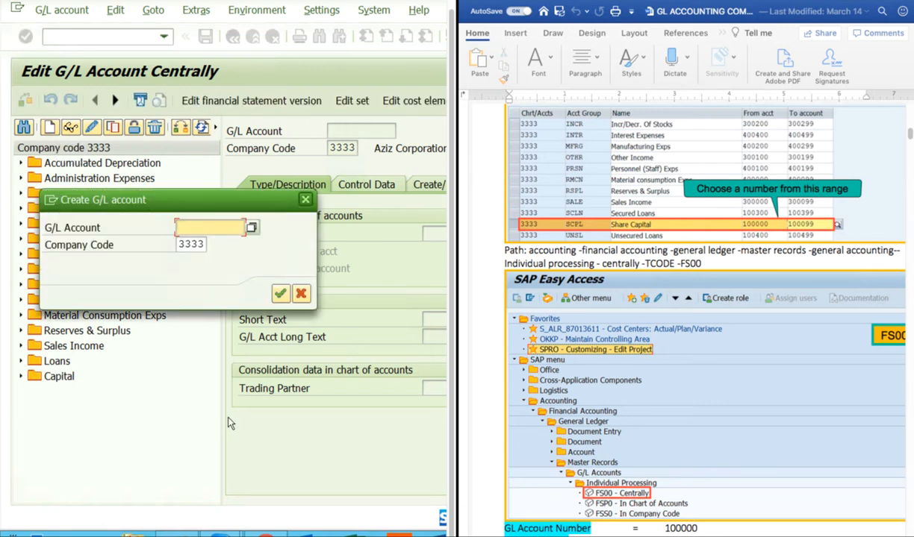
left_click(205, 251)
key("BackSpace")
key("BackSpace")
key("BackSpace")
key("BackSpace")
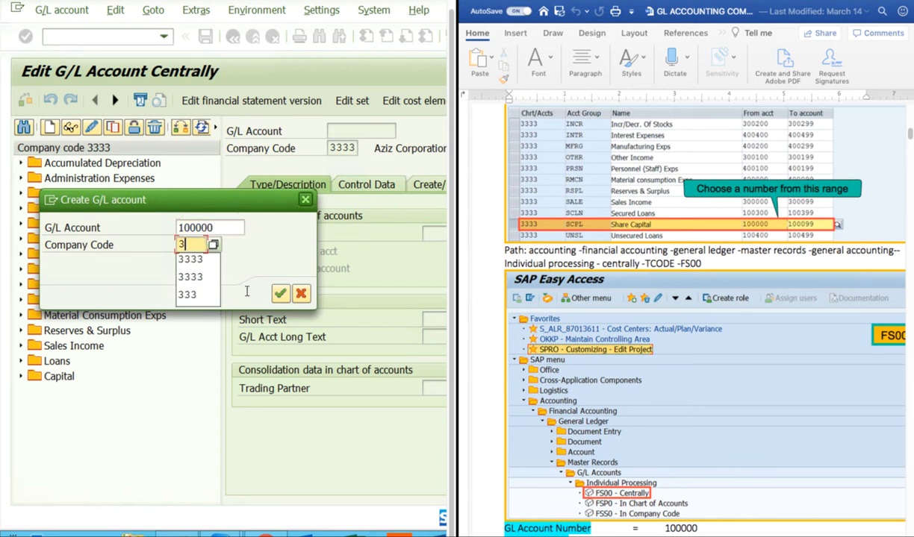
type("5555")
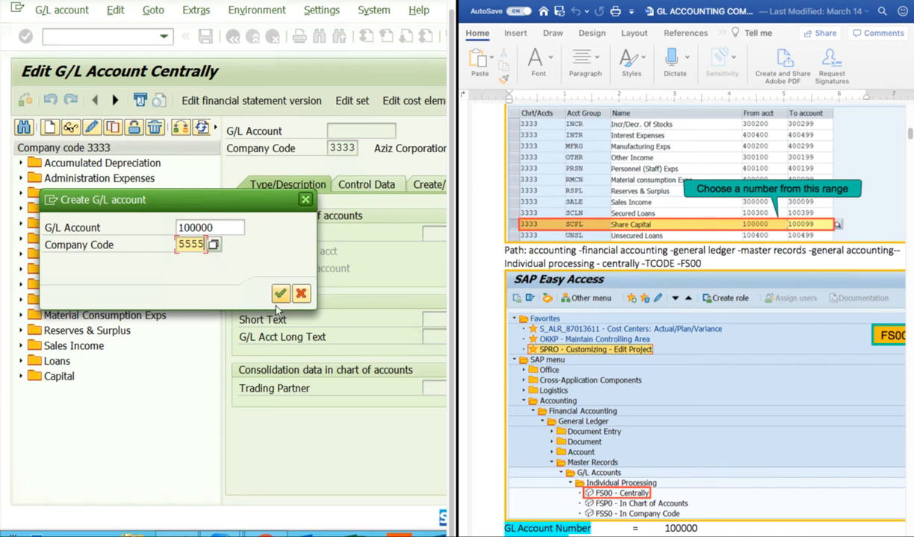
left_click(280, 294)
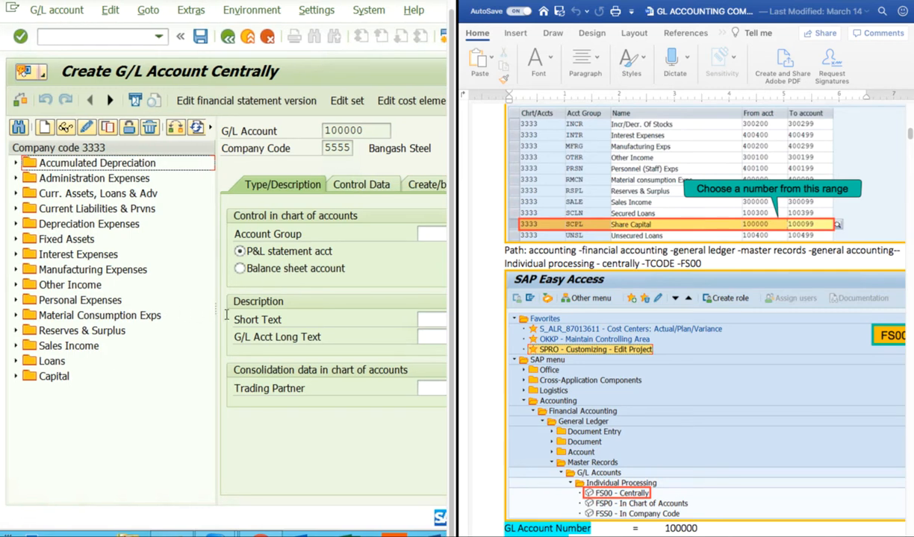
left_click_drag(224, 312, 47, 293)
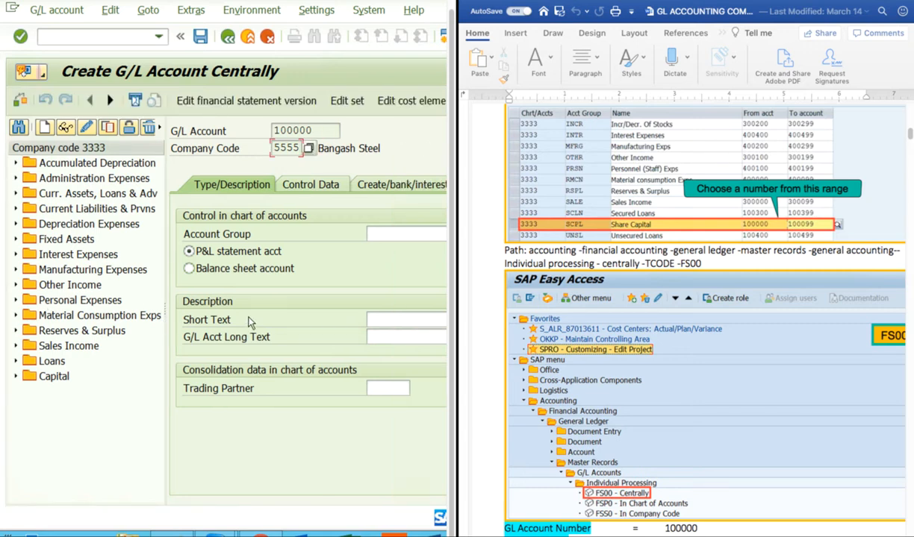
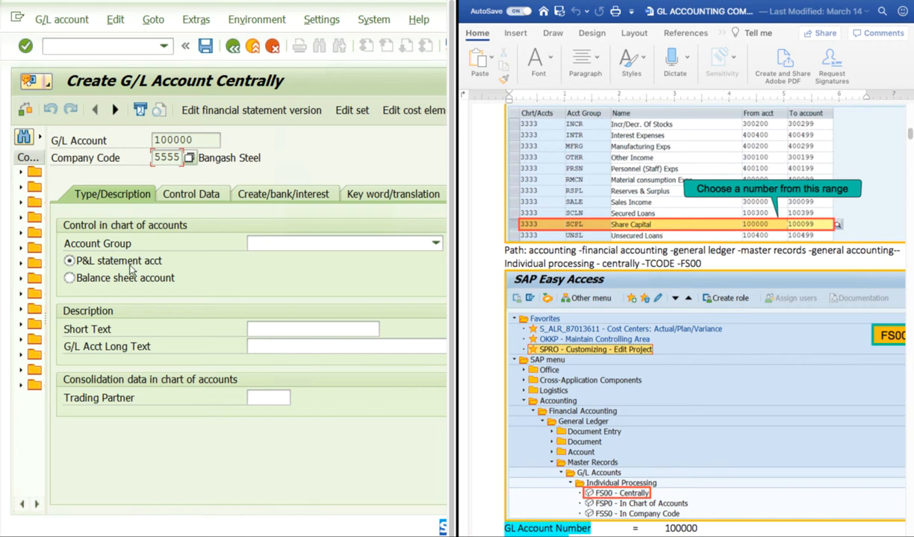
Step: Assign G/L account 100000 to the account group SCPL Capital
left_click(436, 243)
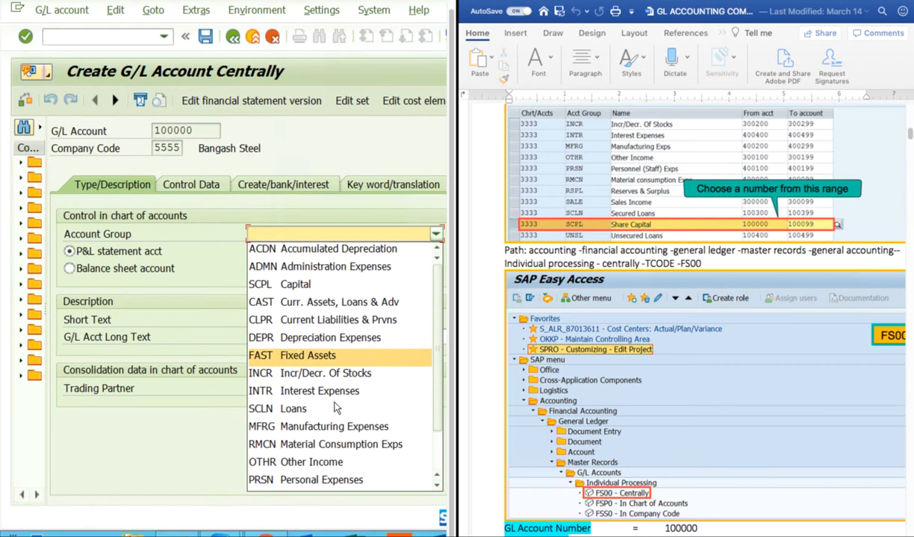
scroll(320, 412, "down", 2)
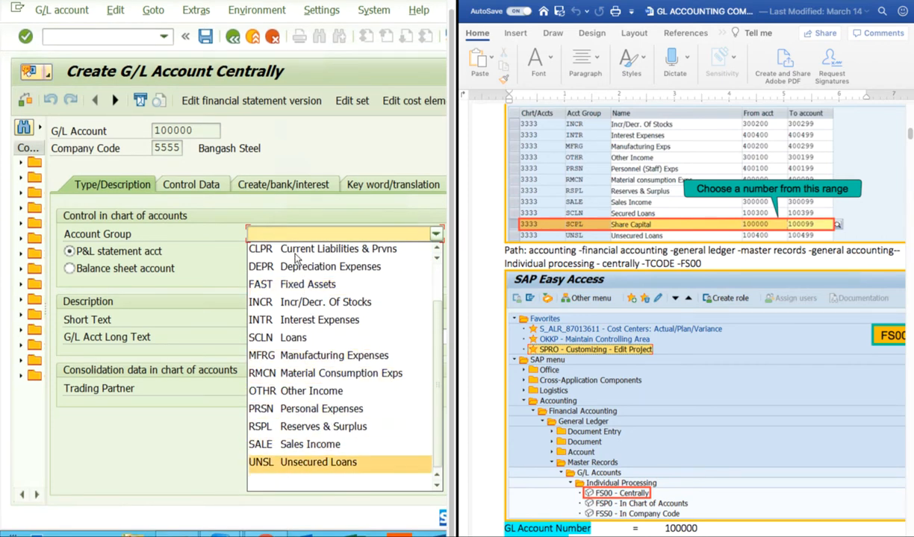
scroll(284, 298, "up", 2)
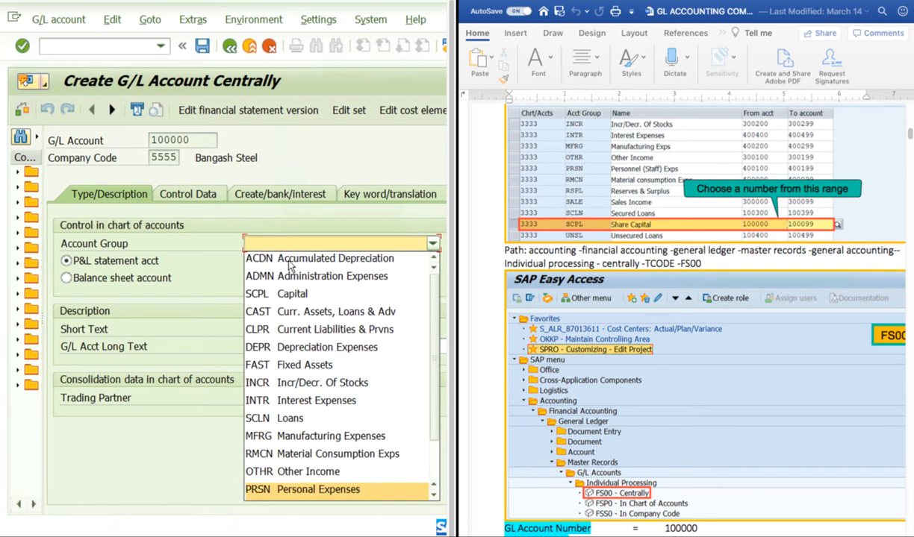
left_click(284, 294)
left_click(282, 244)
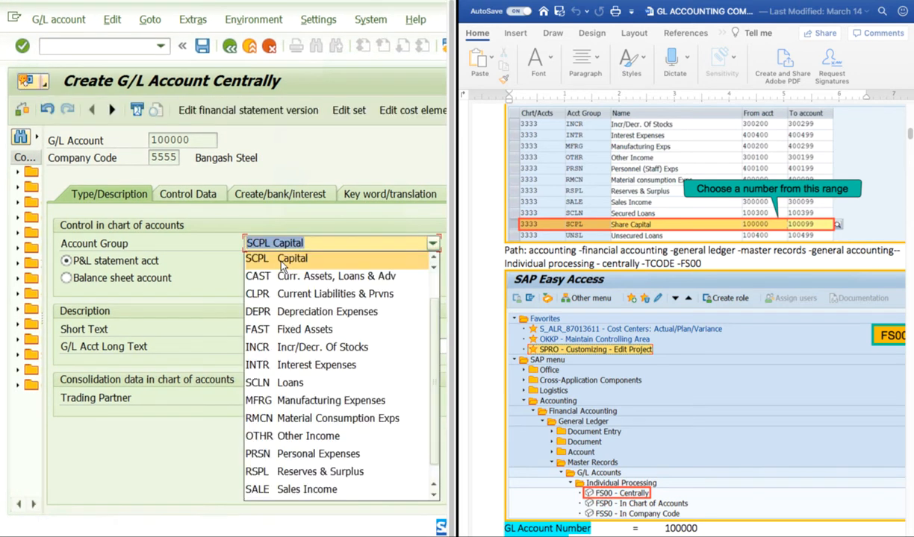
left_click(182, 177)
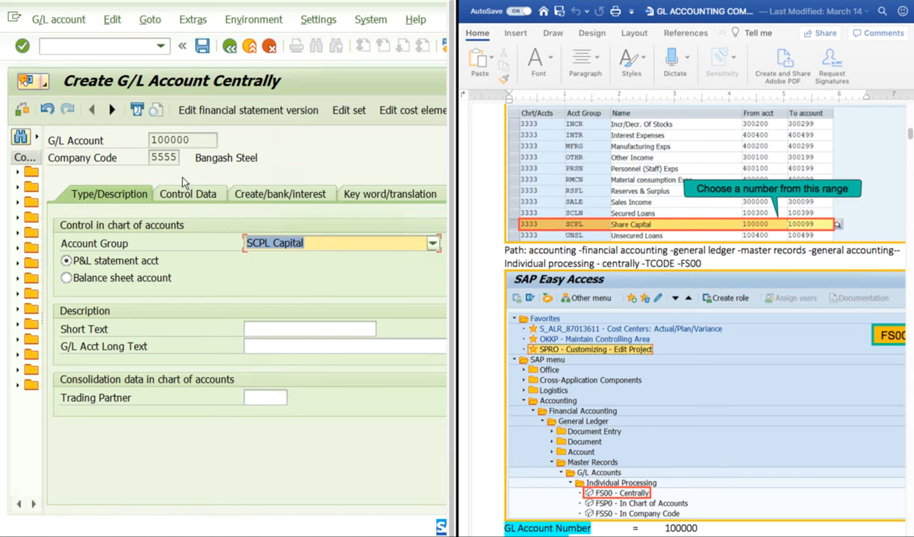
left_click(188, 211)
left_click(153, 151)
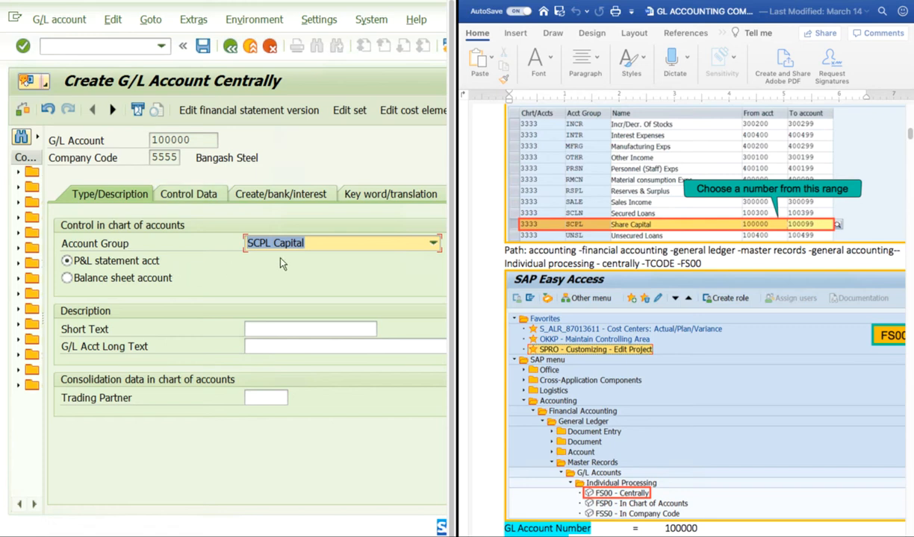
left_click_drag(189, 140, 152, 141)
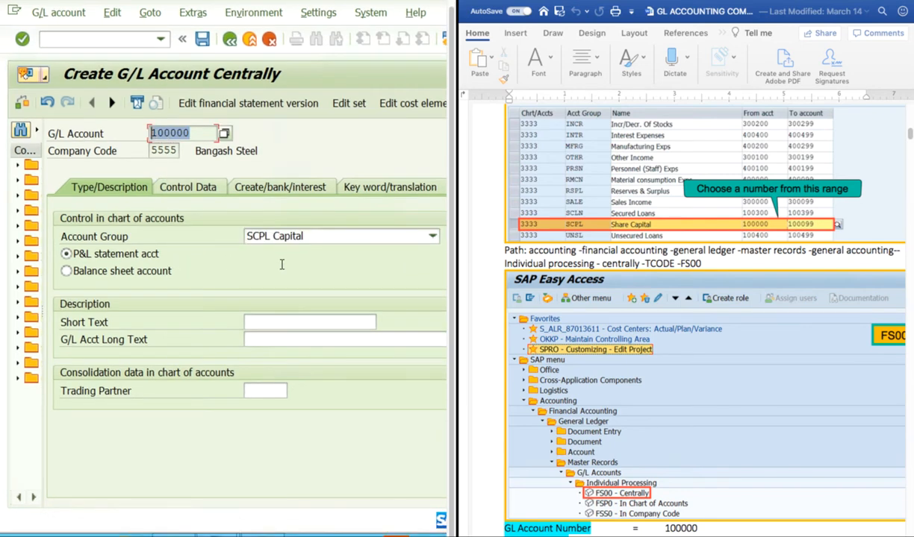
left_click(433, 244)
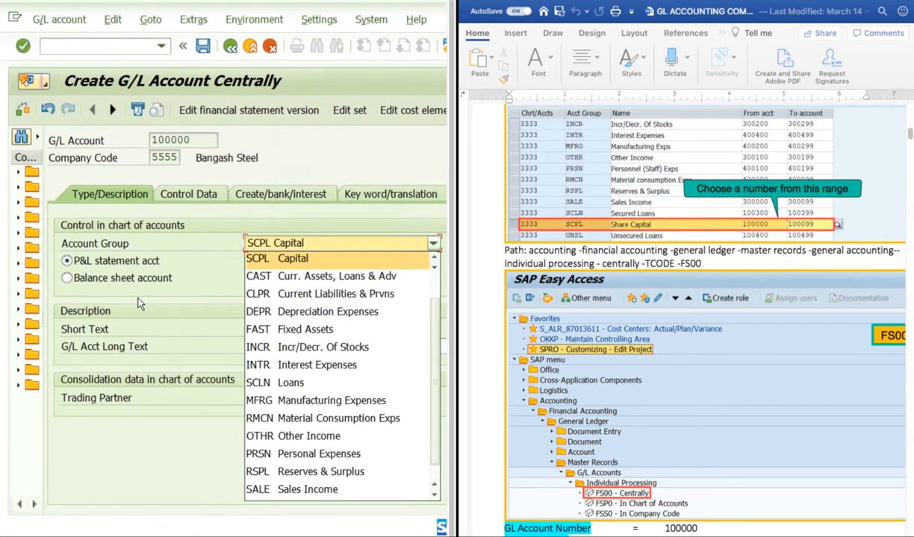
left_click(127, 297)
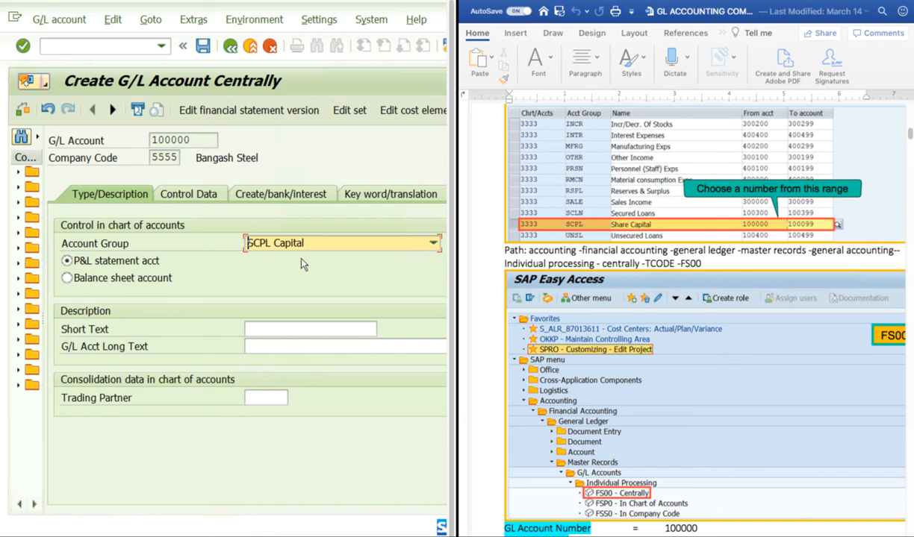
key("F4")
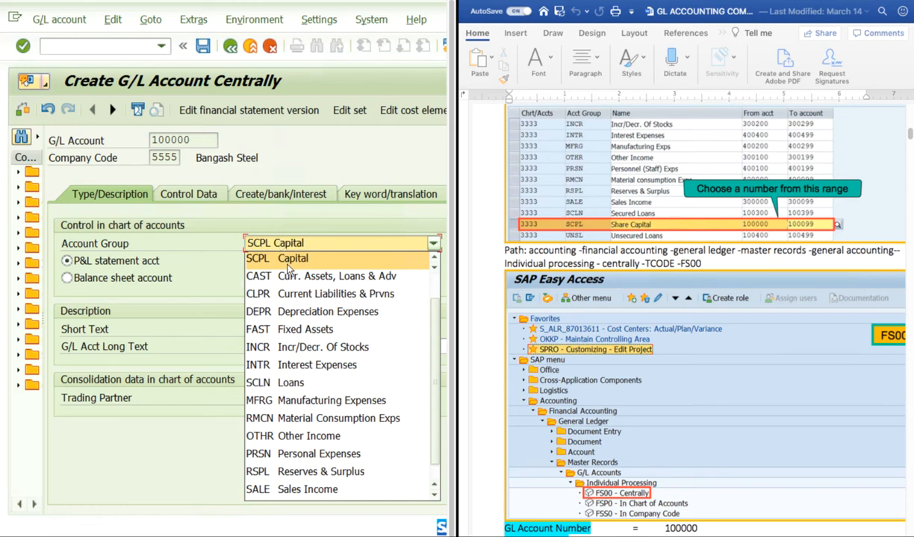
left_click(289, 262)
left_click(290, 247)
key("Return")
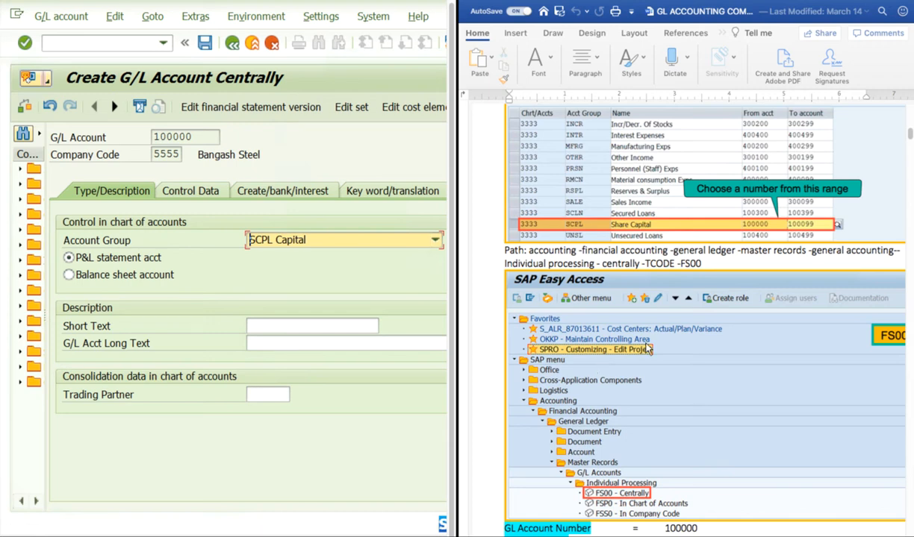
Step: Consult the guide's type and description values, and mark the G/L account as a balance sheet account
scroll(702, 264, "down", 5)
scroll(762, 379, "down", 5)
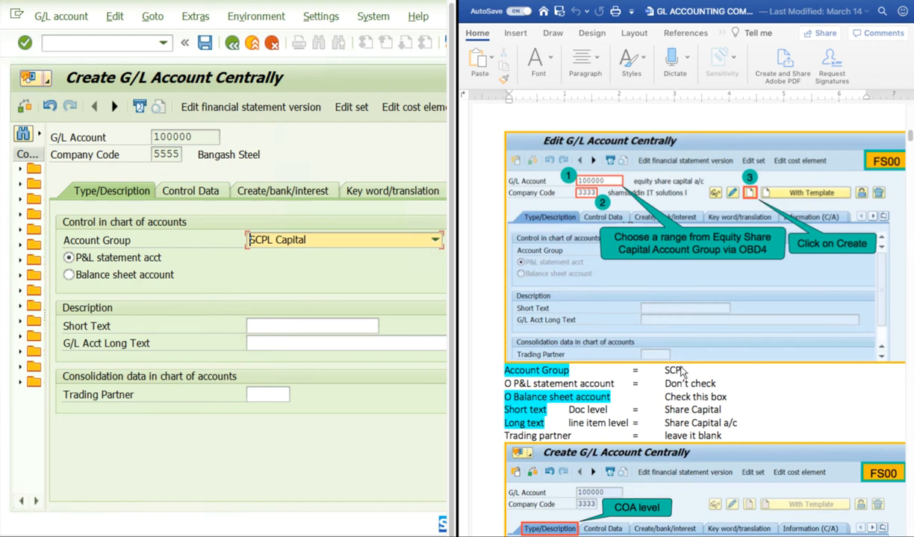
scroll(765, 381, "down", 1)
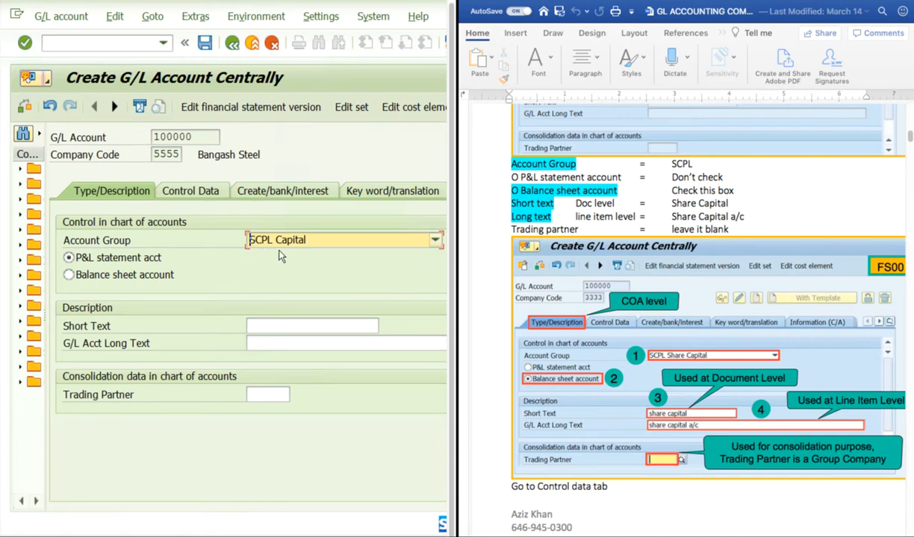
left_click(279, 249)
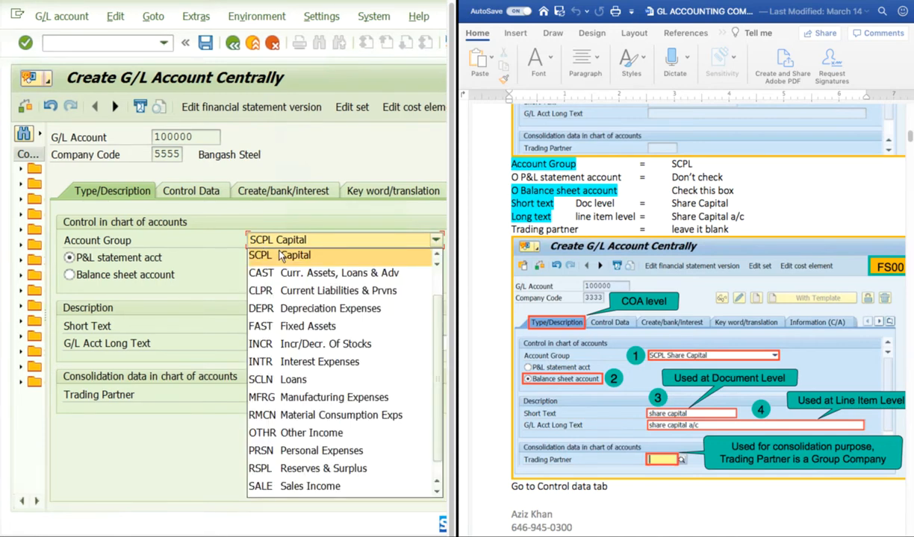
left_click(281, 256)
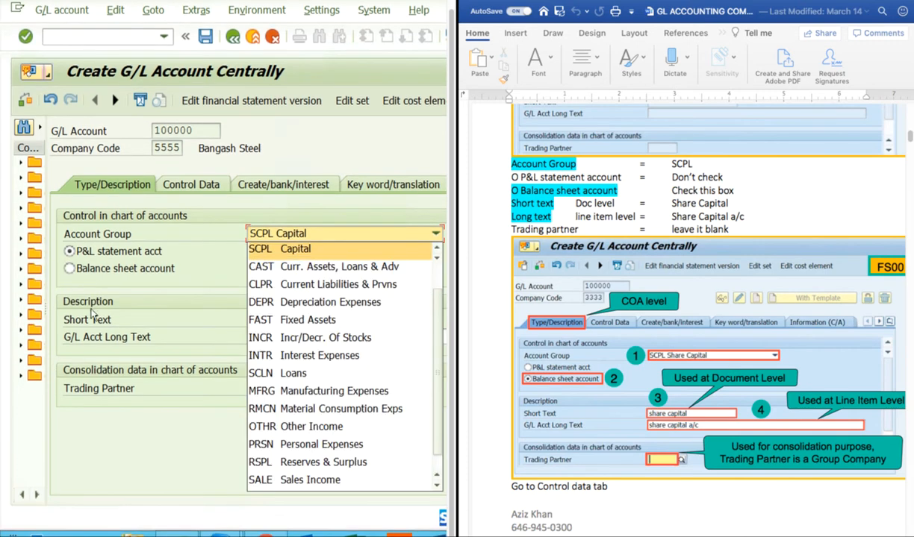
key("Down")
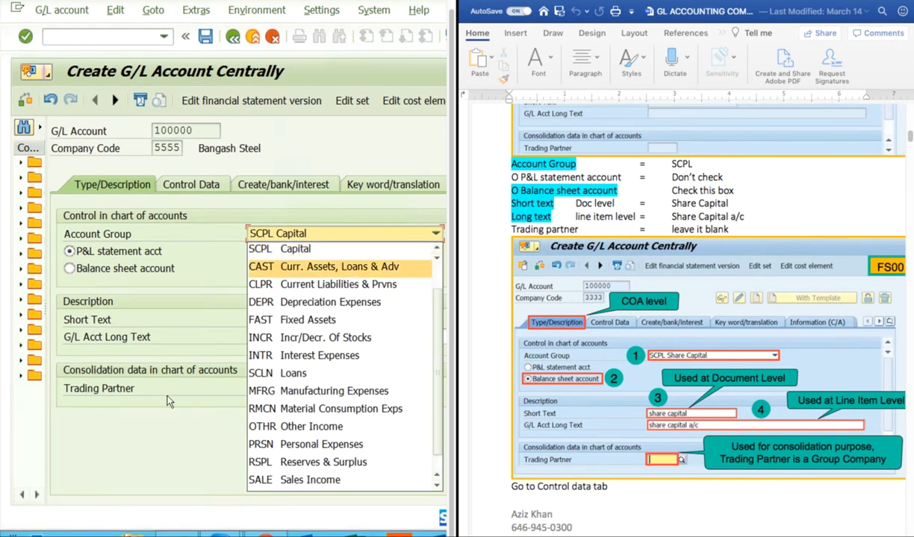
key("Escape")
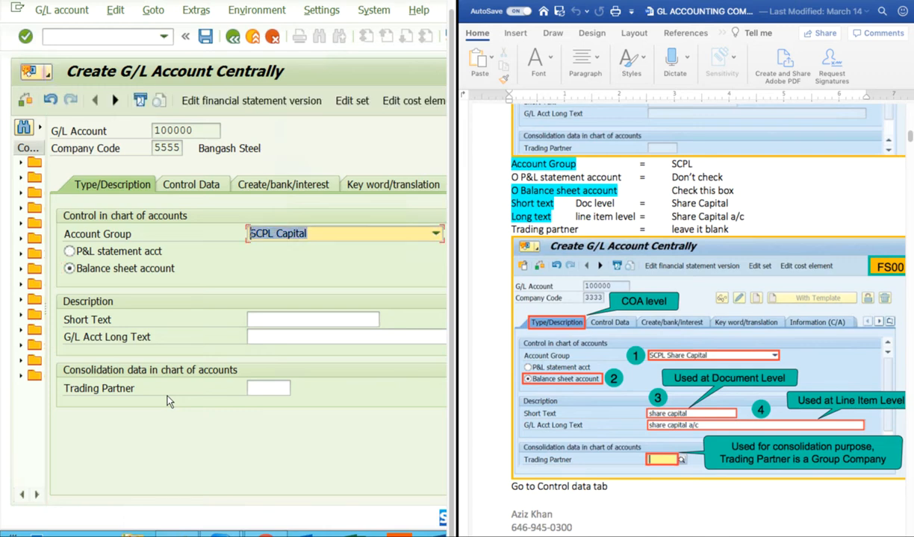
Step: Enter Share Capital as the short text of the G/L account
left_click(296, 321)
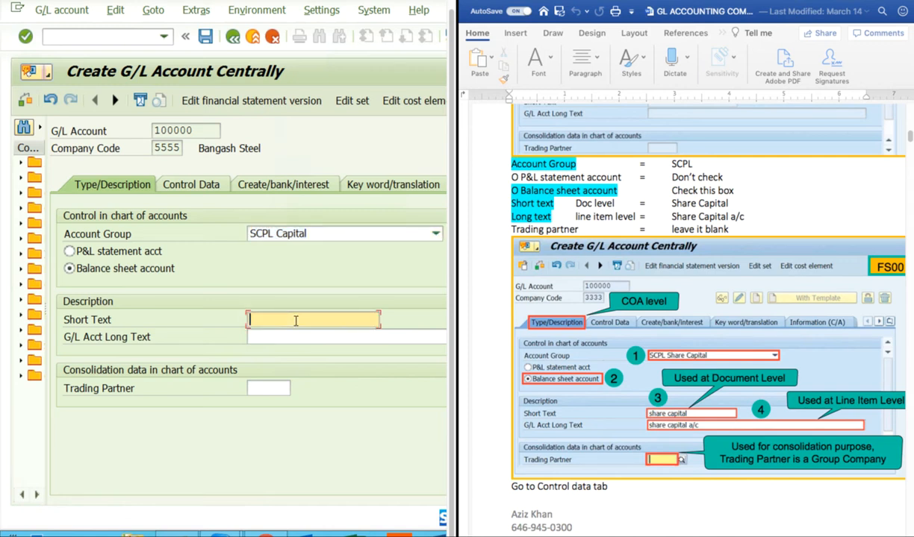
type("Share ")
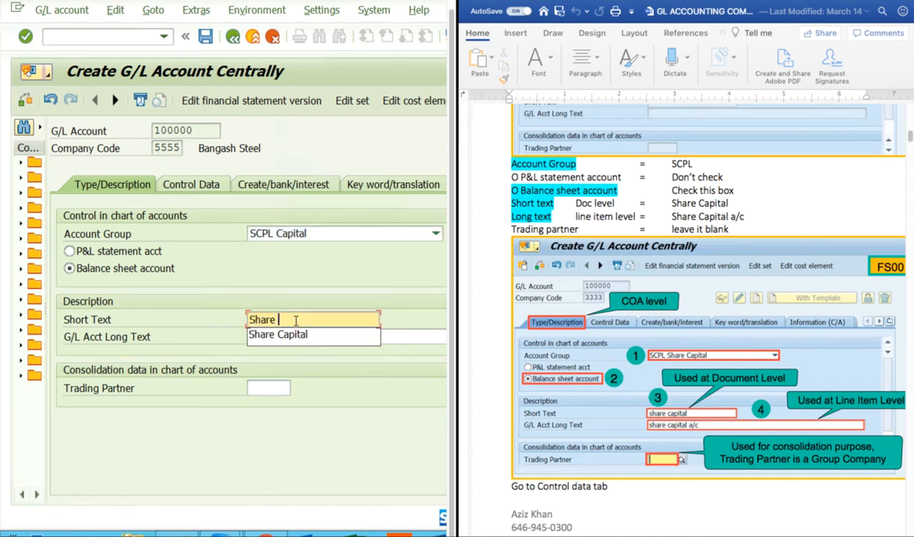
type("JCa")
key("BackSpace")
key("BackSpace")
key("BackSpace")
type("Capi")
key("BackSpace")
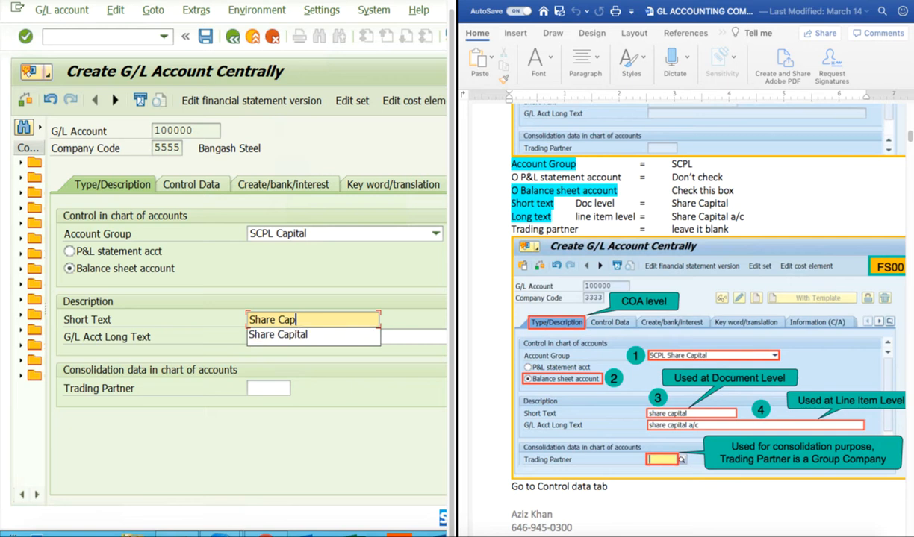
type("ital")
Step: Enter Share Capital A/c as the G/L account's long text
left_click(251, 338)
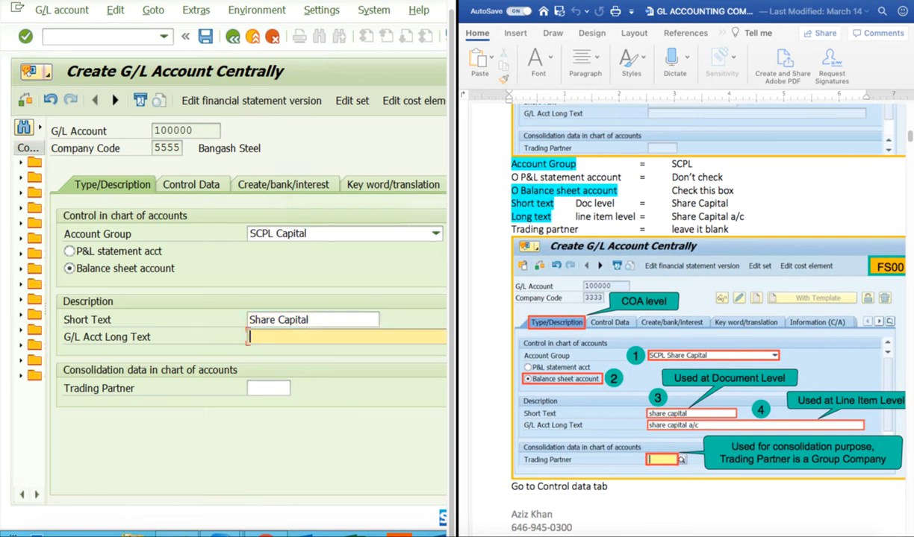
type("Share Capital ")
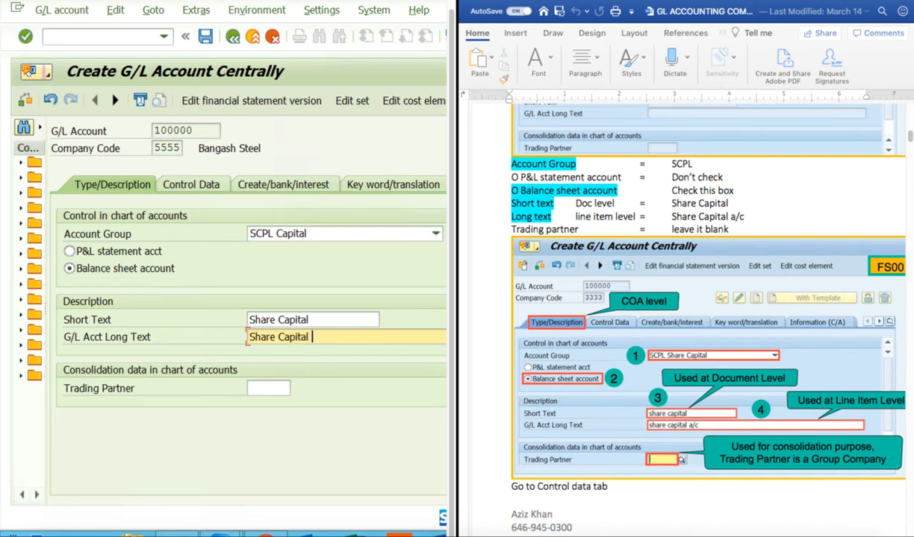
type("A/c")
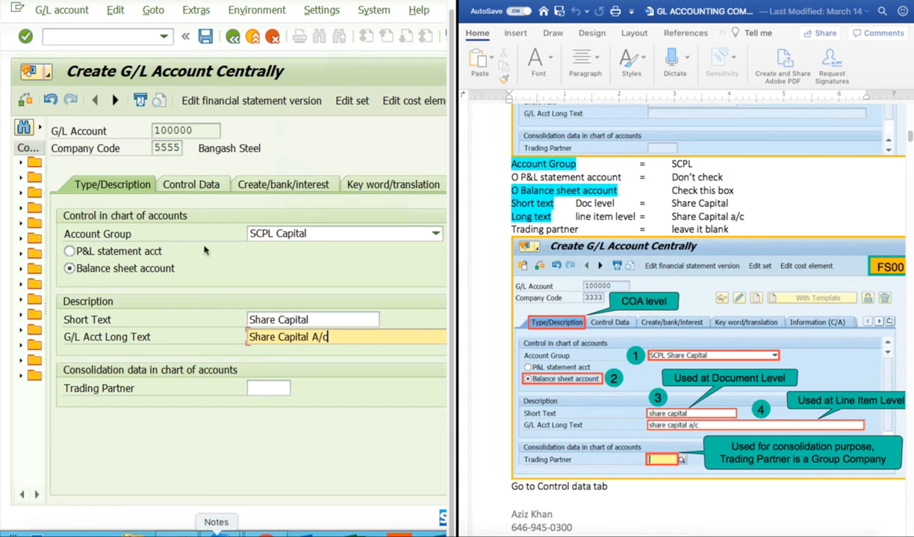
Step: Enable only balances in local currency in the account's company code control data
left_click(185, 183)
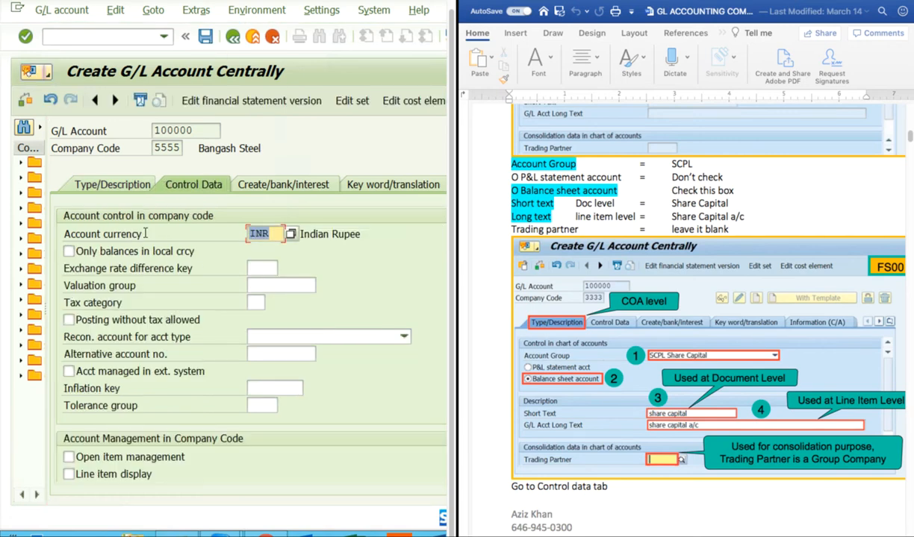
left_click(73, 252)
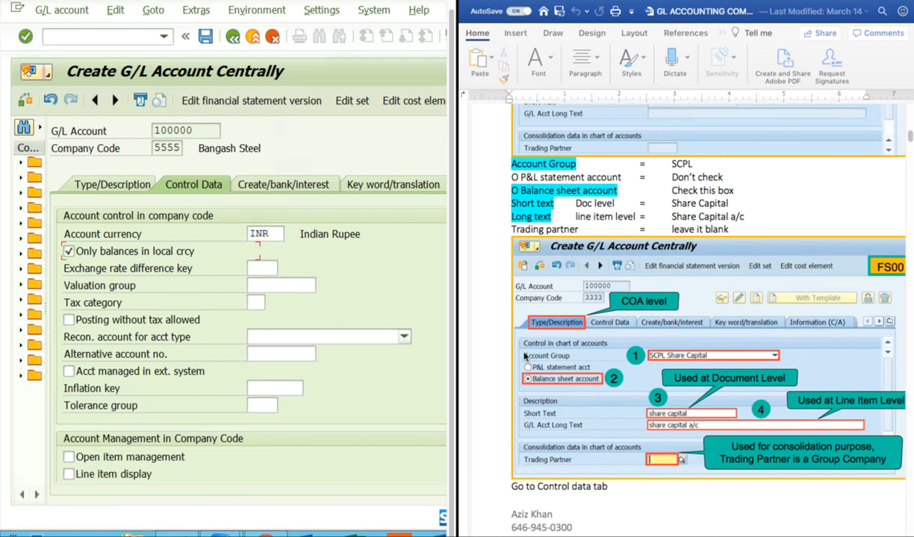
Step: Examine the guide's control data notes alongside the account currency and exchange rate difference key fields
scroll(525, 358, "down", 5)
scroll(524, 357, "up", 2)
scroll(686, 320, "down", 7)
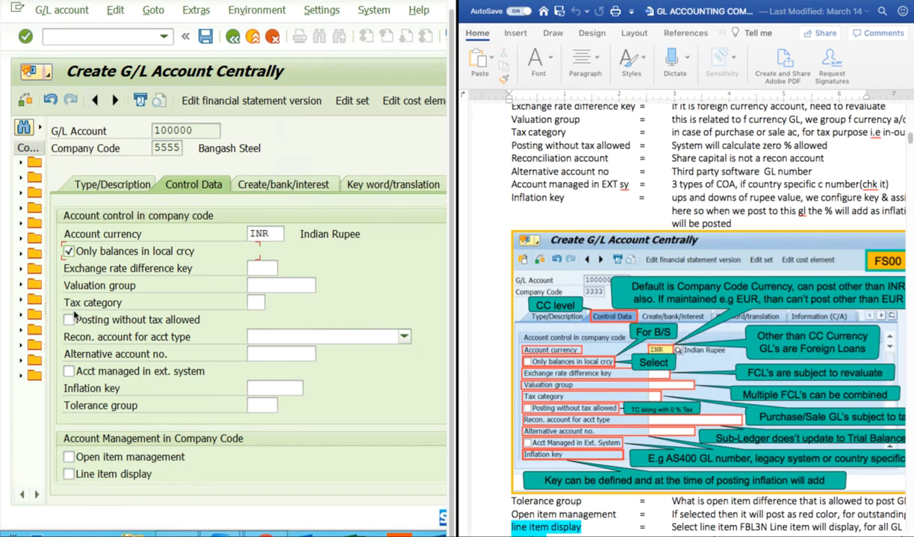
scroll(687, 319, "down", 2)
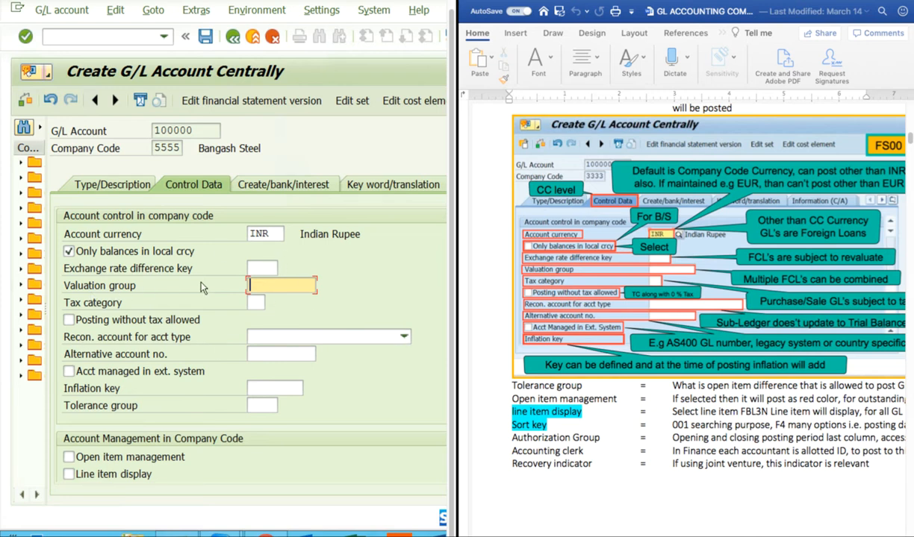
key("shift+Tab")
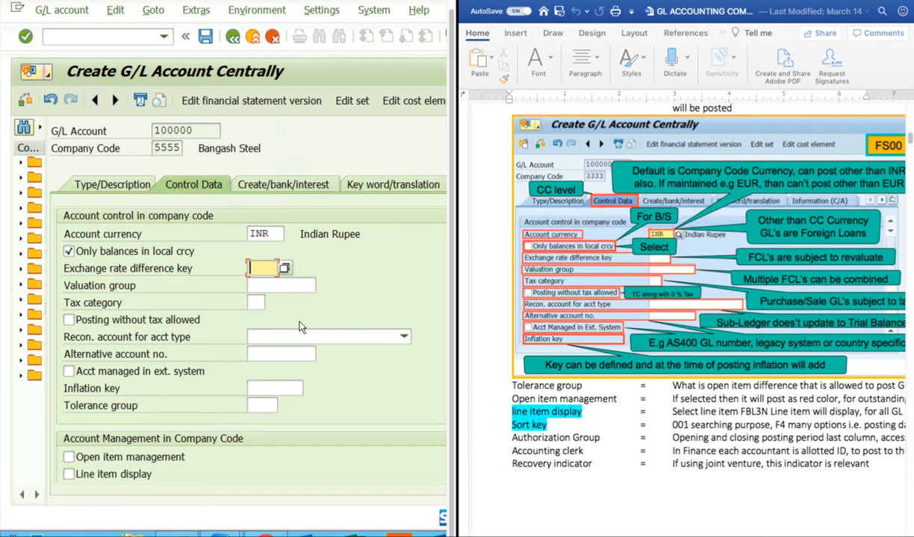
scroll(299, 326, "down", 1)
scroll(299, 321, "up", 1)
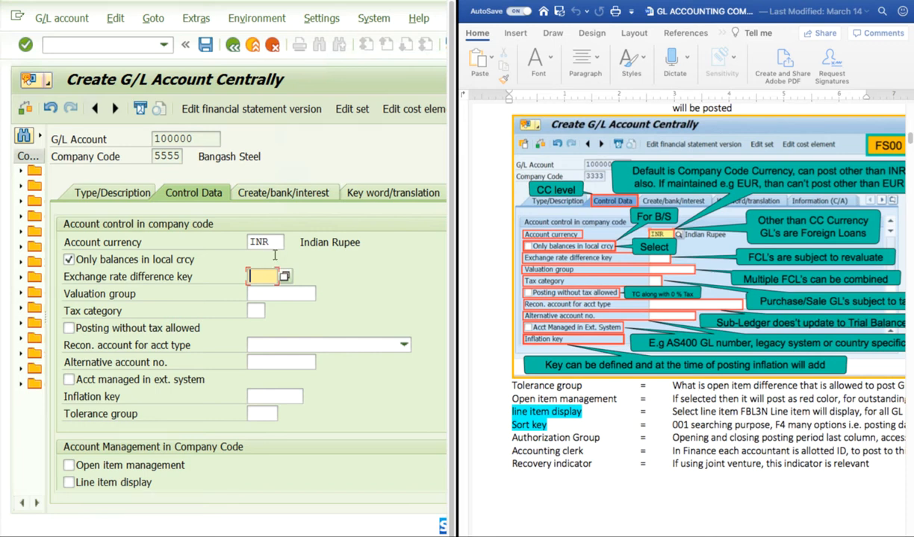
left_click(273, 249)
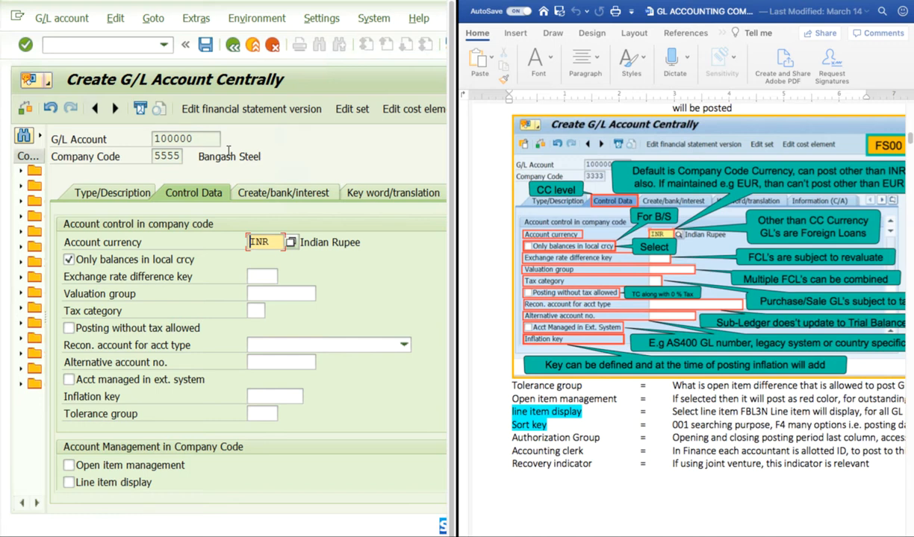
left_click(257, 280)
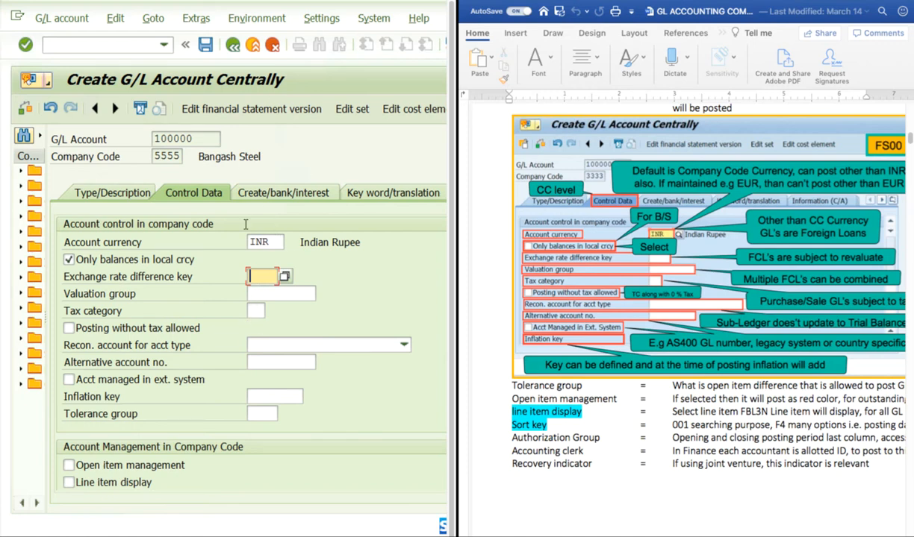
Step: Examine the possible entries for the tax category, then close the list without choosing one
left_click(270, 310)
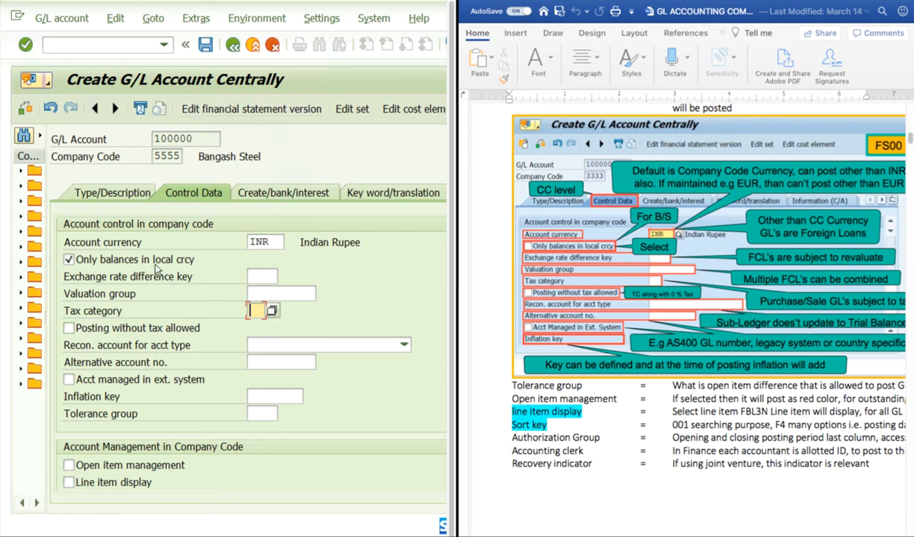
key("F4")
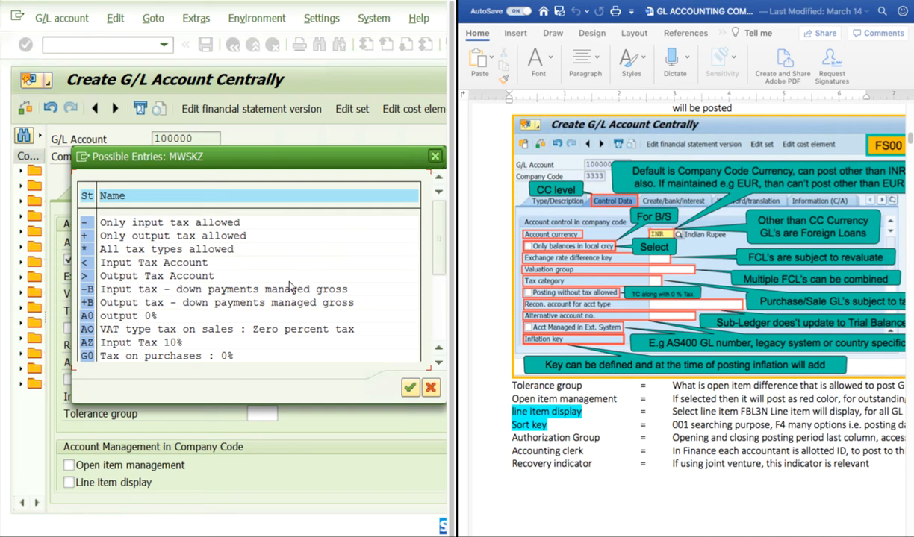
scroll(298, 340, "down", 1)
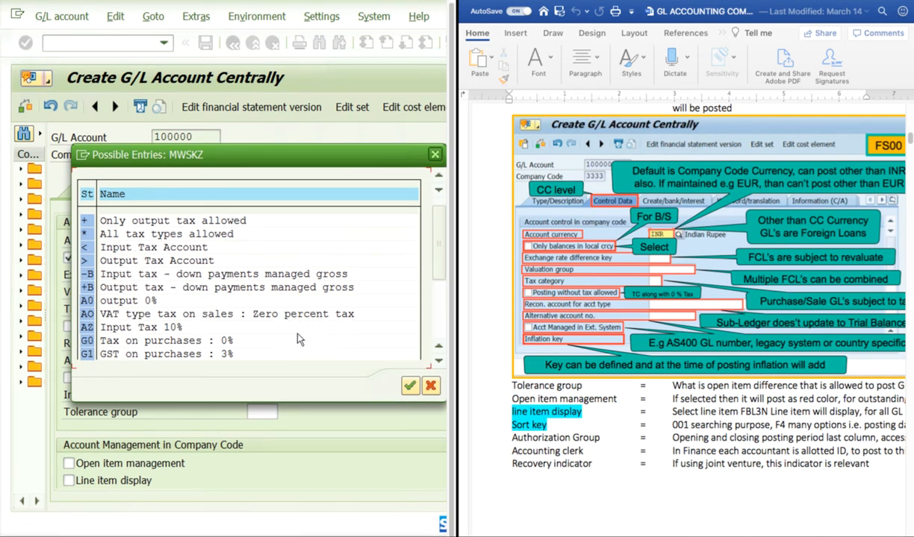
key("Escape")
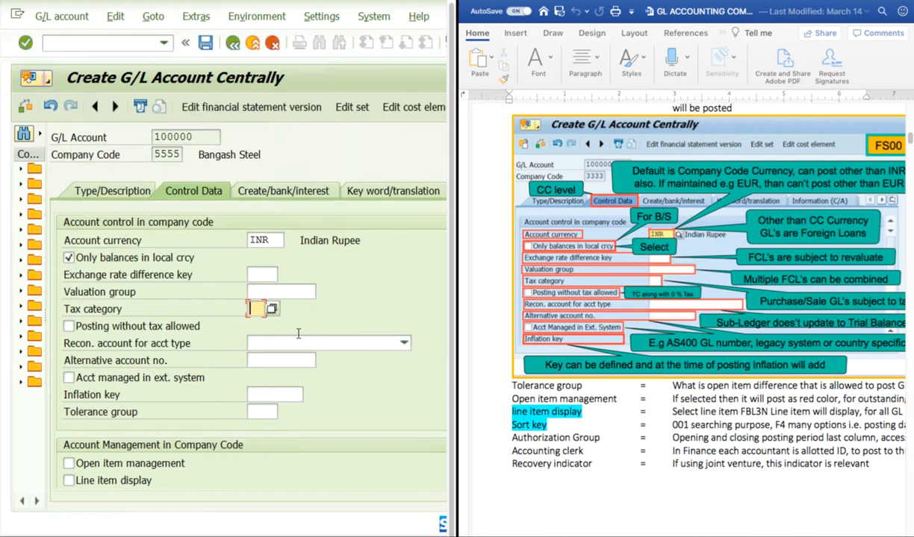
Step: Review the tax category's allowed values once more, leaving the field empty
scroll(295, 336, "down", 3)
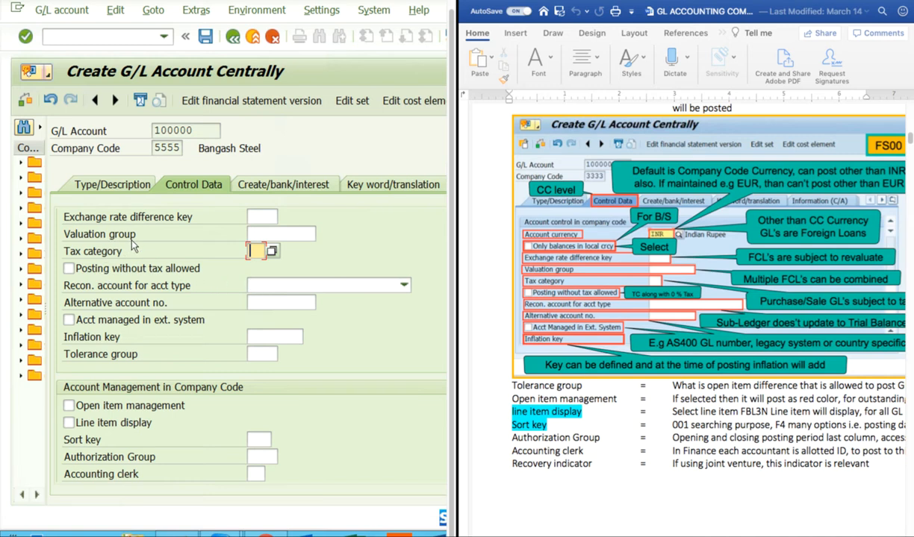
key("F4")
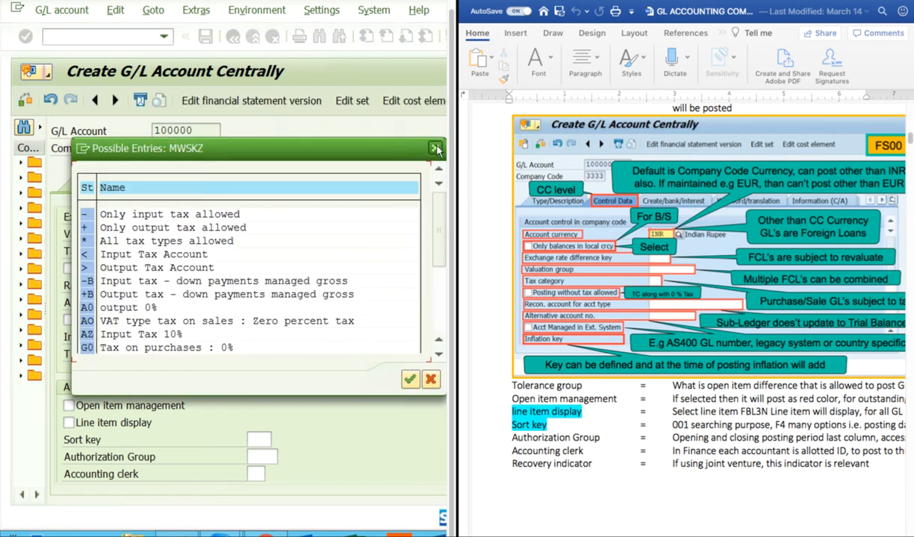
left_click(129, 241)
key("Escape")
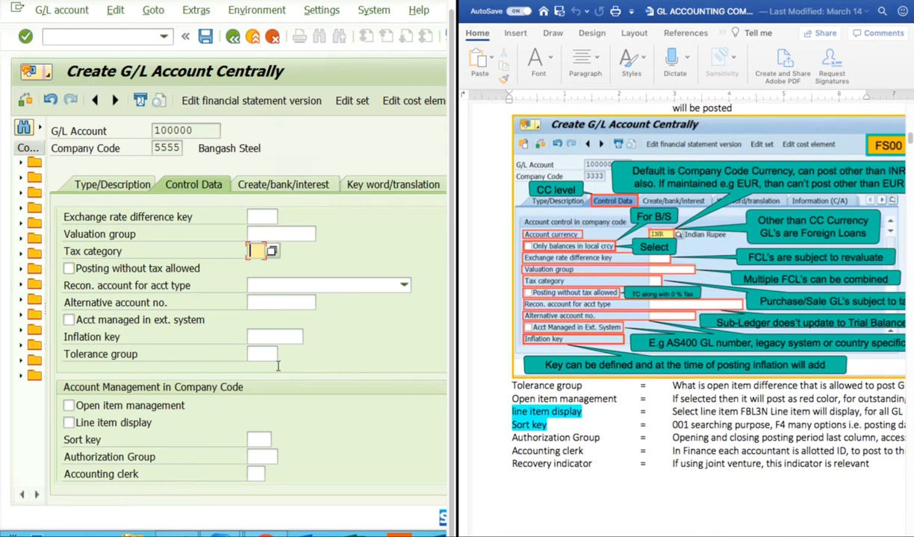
Step: Allow posting without tax in the G/L account's company code control data
scroll(246, 269, "up", 1)
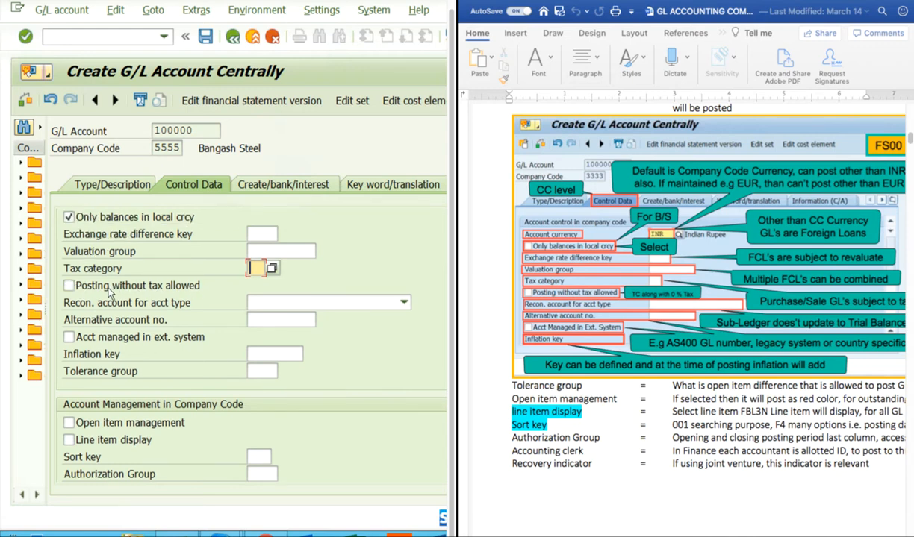
key("Tab")
key("space")
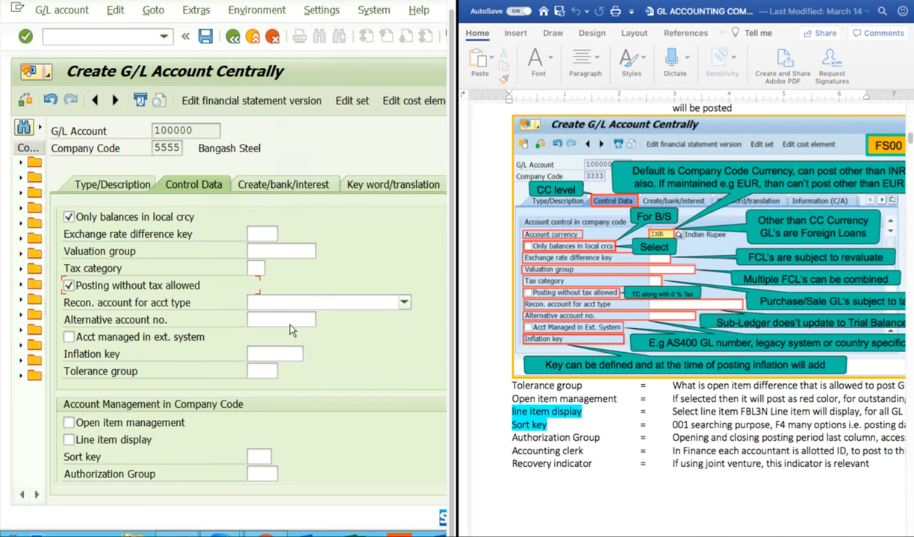
Step: Examine the account types available for the reconciliation account, then close the list without choosing one
left_click(277, 307)
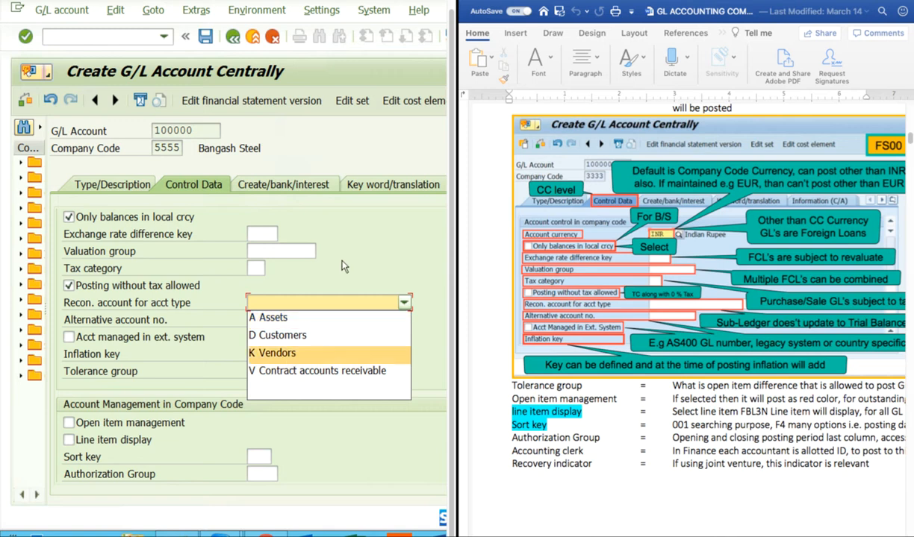
key("Down")
key("Down")
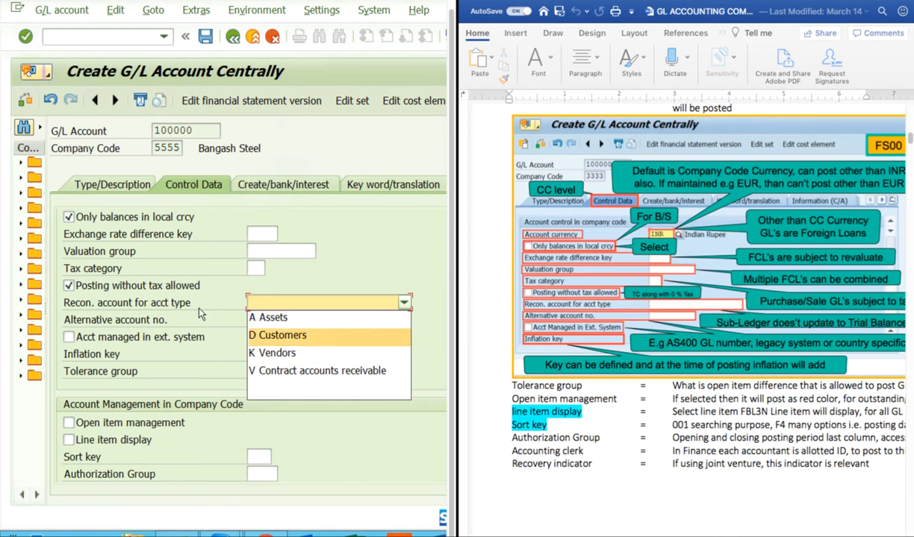
left_click(168, 368)
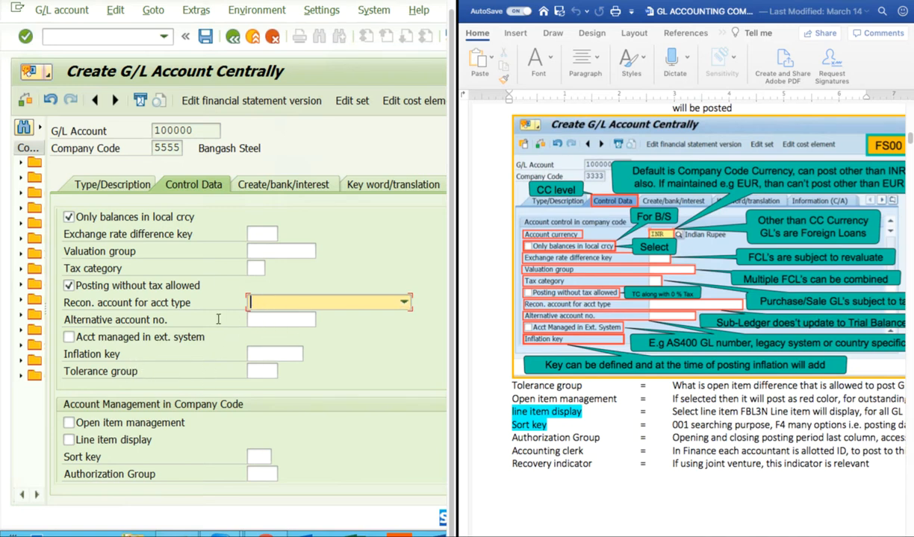
Step: Enable line item display in the account management settings for the company code
key("Tab")
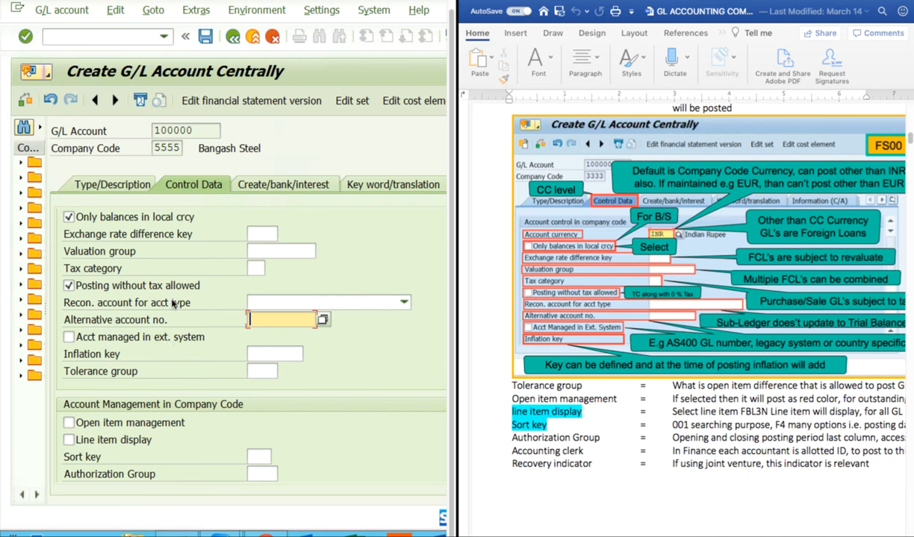
scroll(173, 302, "down", 2)
scroll(174, 304, "up", 1)
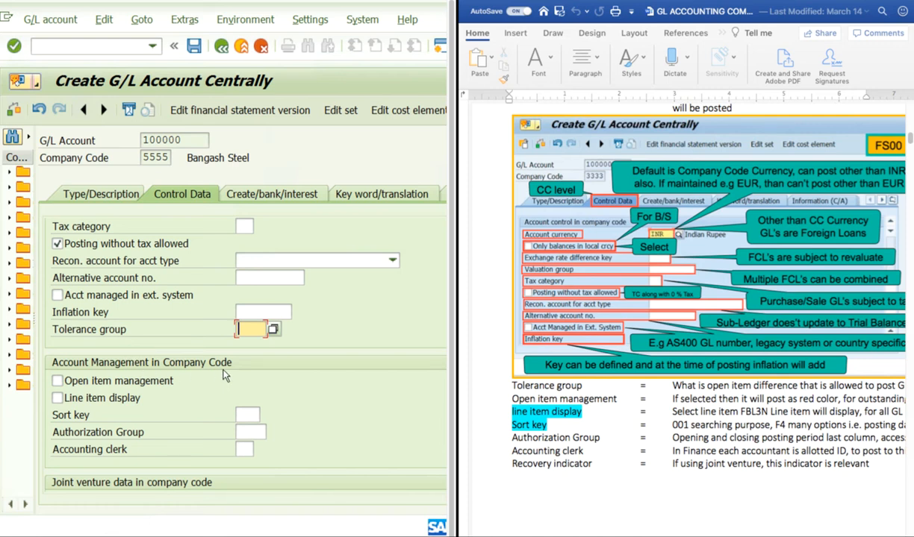
left_click(58, 398)
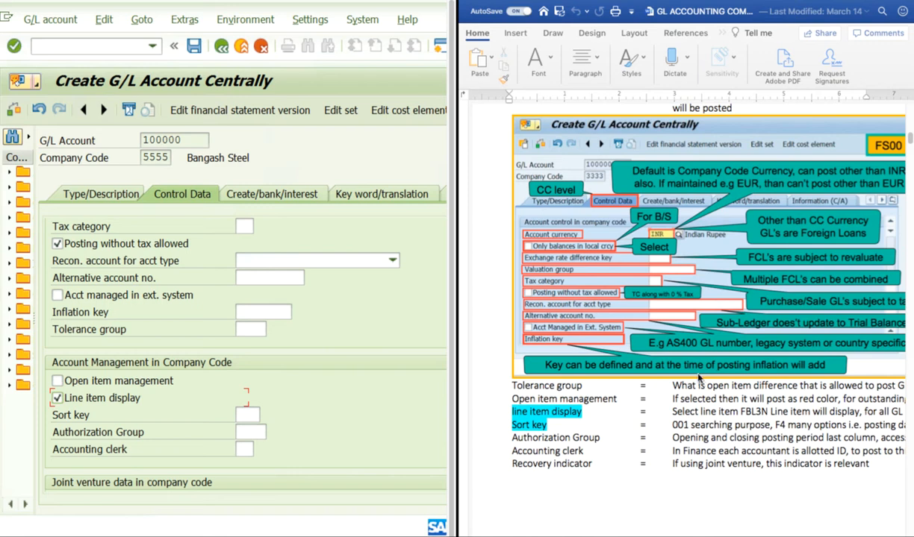
Step: Read the guide's notes on the account management fields and its section on the create/bank/interest settings
scroll(699, 379, "down", 1)
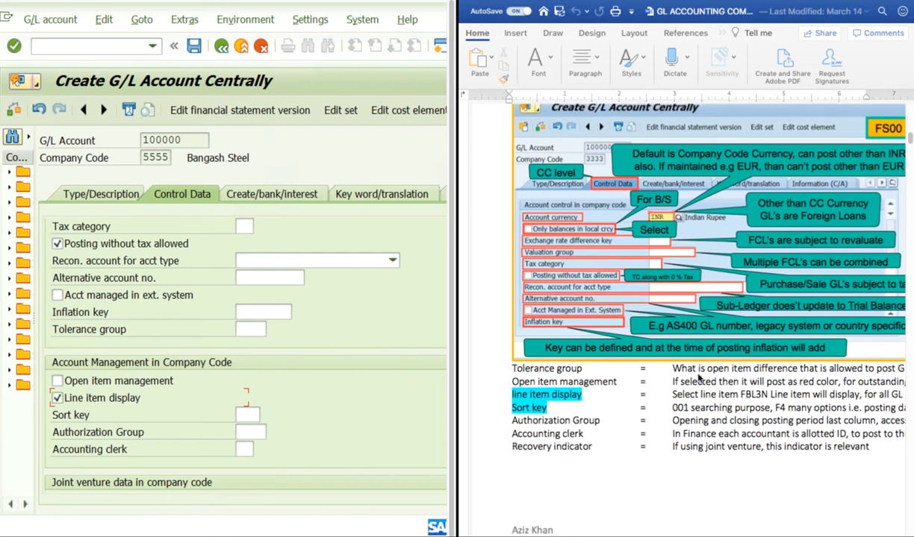
scroll(699, 379, "down", 4)
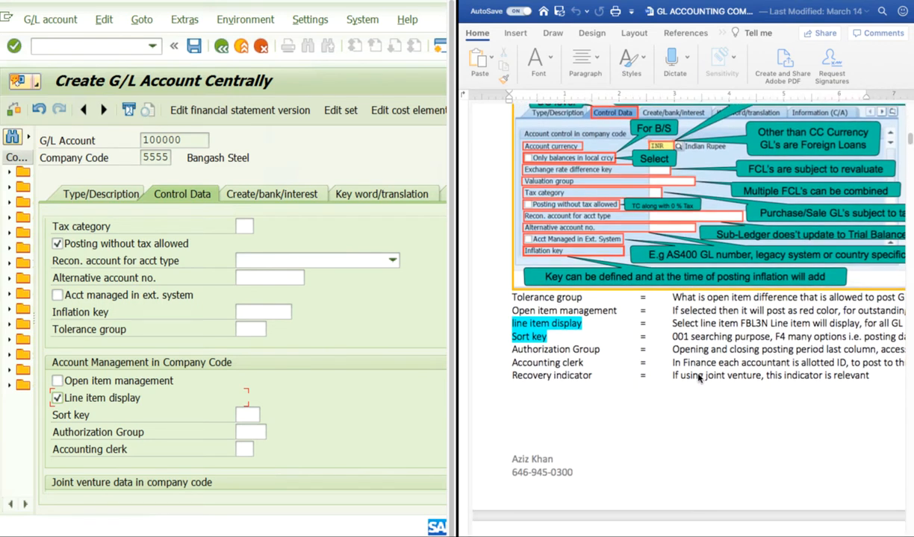
scroll(699, 379, "up", 1)
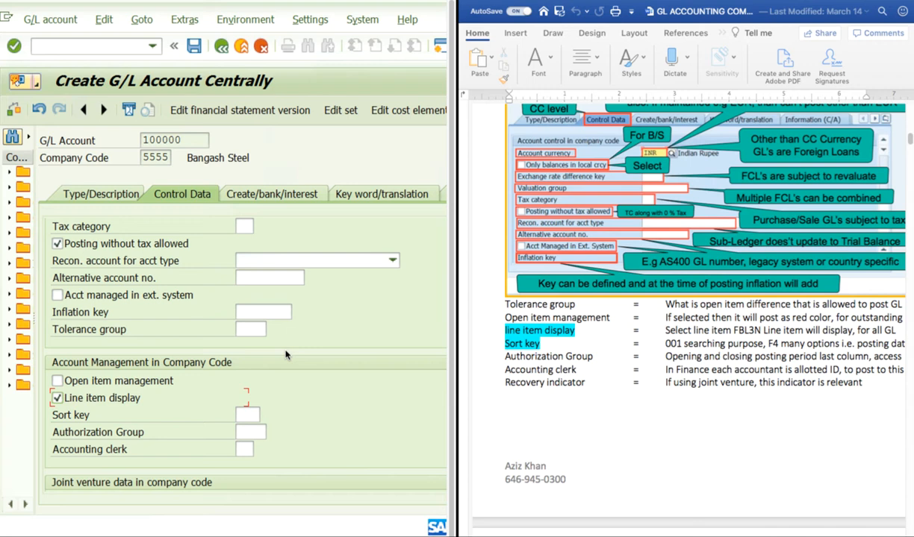
scroll(249, 326, "down", 2)
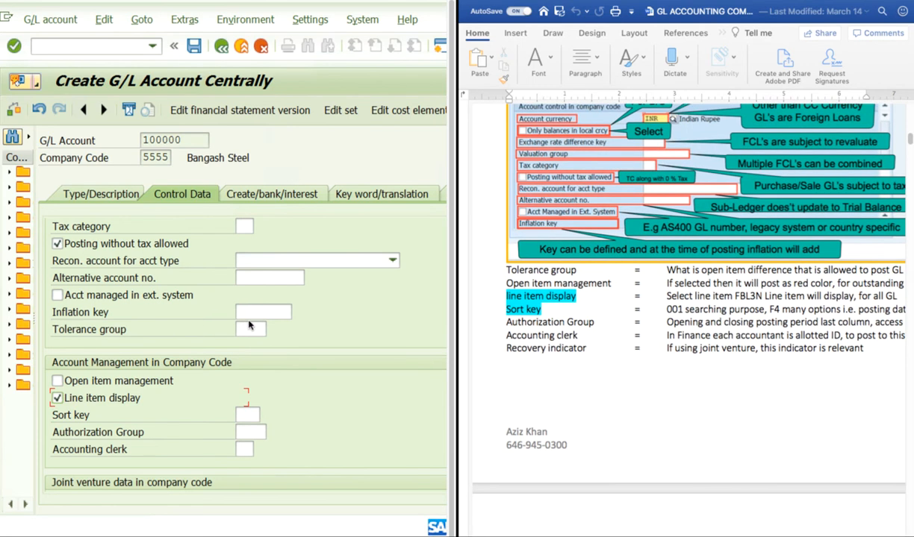
scroll(249, 326, "down", 2)
scroll(314, 325, "down", 1)
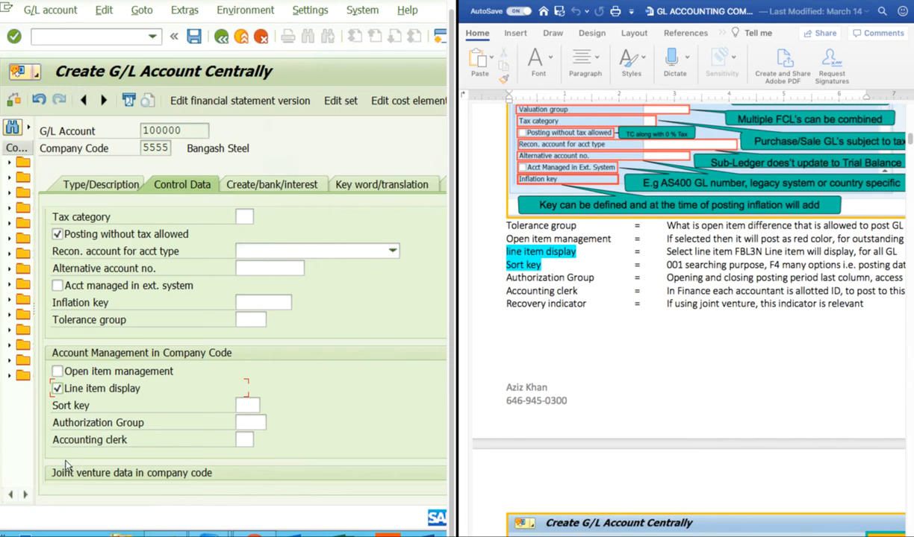
scroll(65, 466, "down", 5)
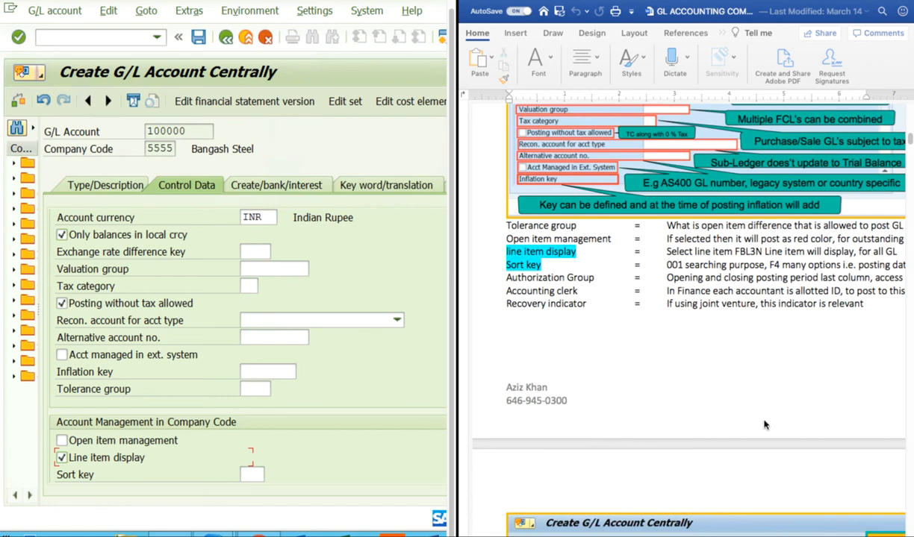
scroll(767, 426, "down", 3)
scroll(763, 424, "down", 9)
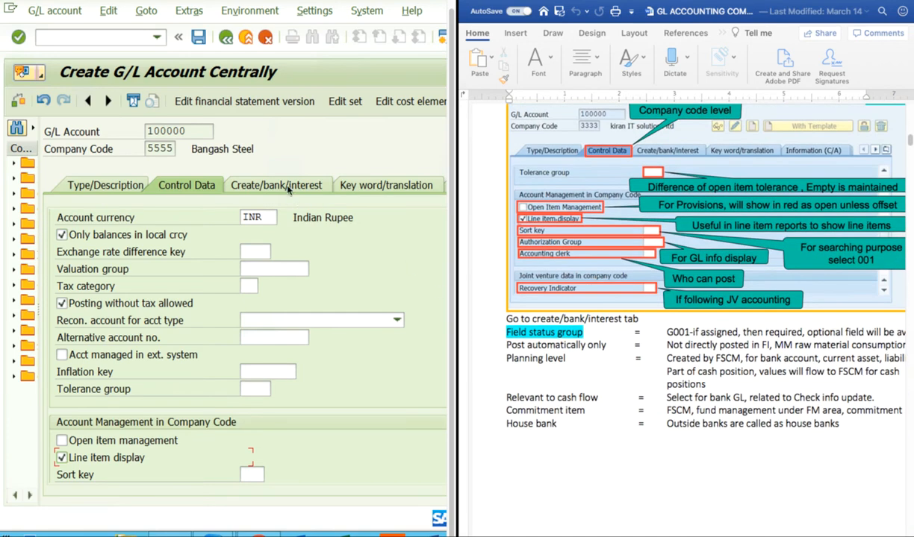
scroll(688, 320, "down", 12)
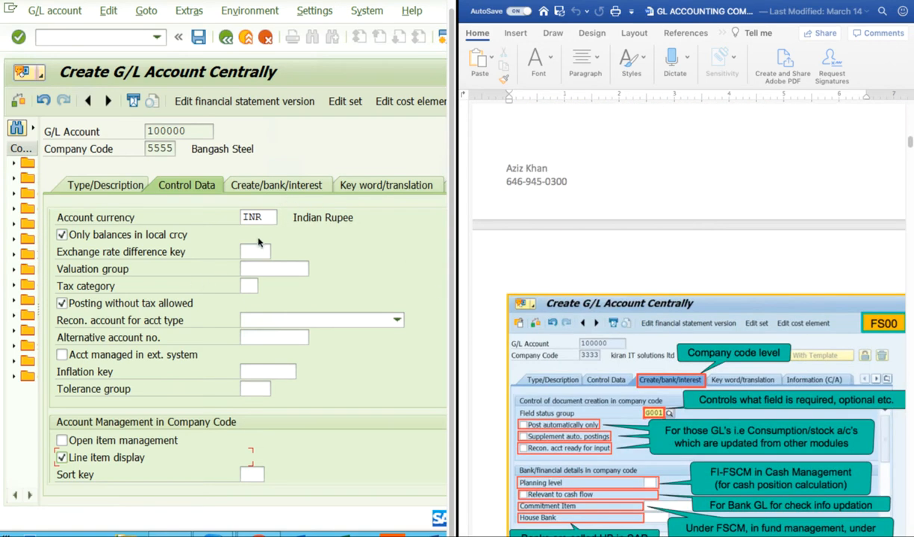
Step: Set the field status group to G001 in the account's create/bank/interest data
left_click(276, 185)
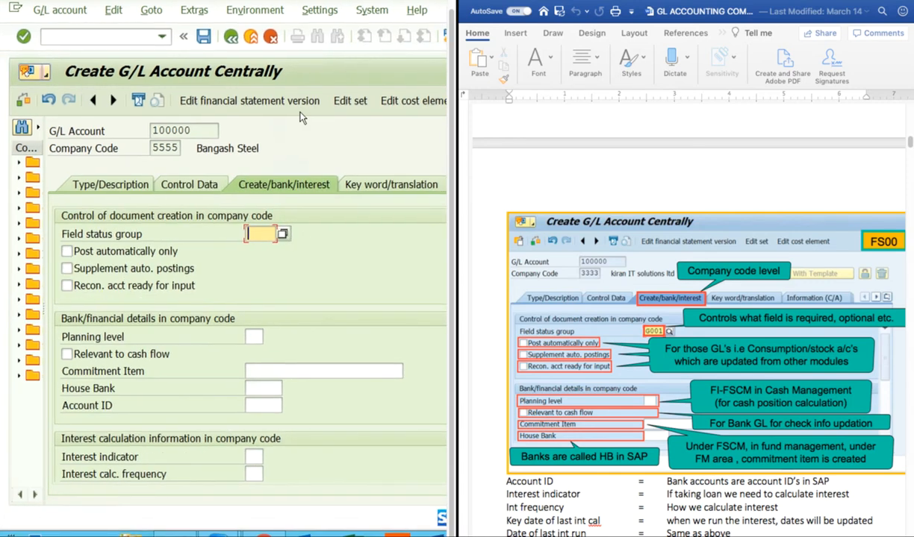
key("F4")
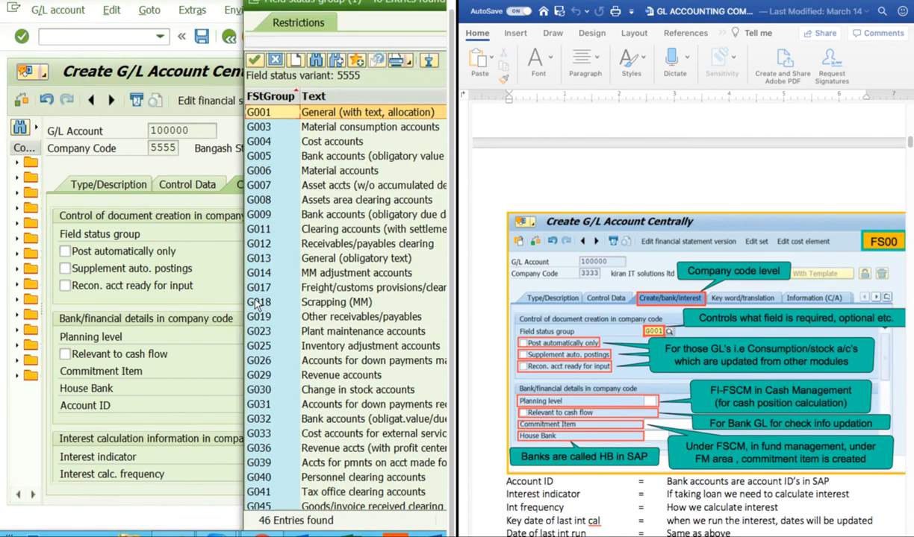
key("Return")
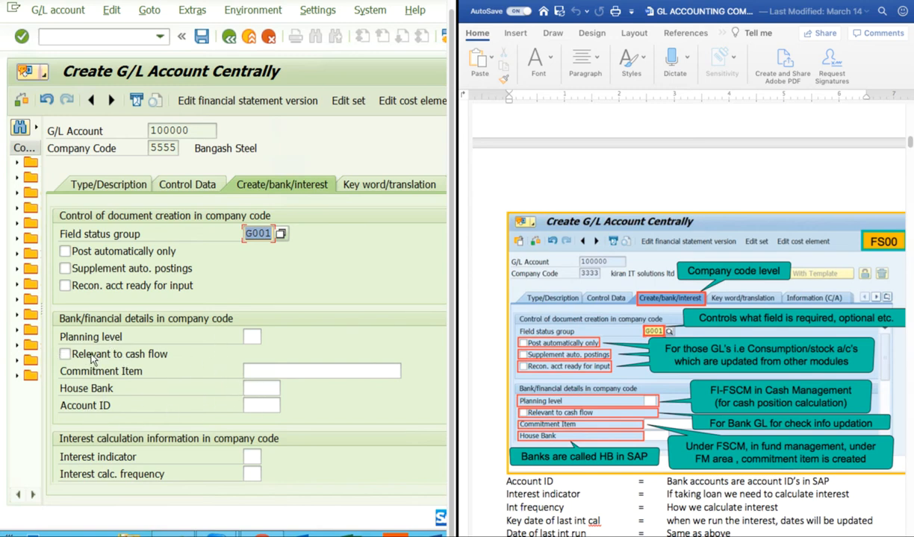
Step: Examine the house bank, account ID, interest indicator and commitment item fields in the create/bank/interest data
left_click(261, 388)
key("Tab")
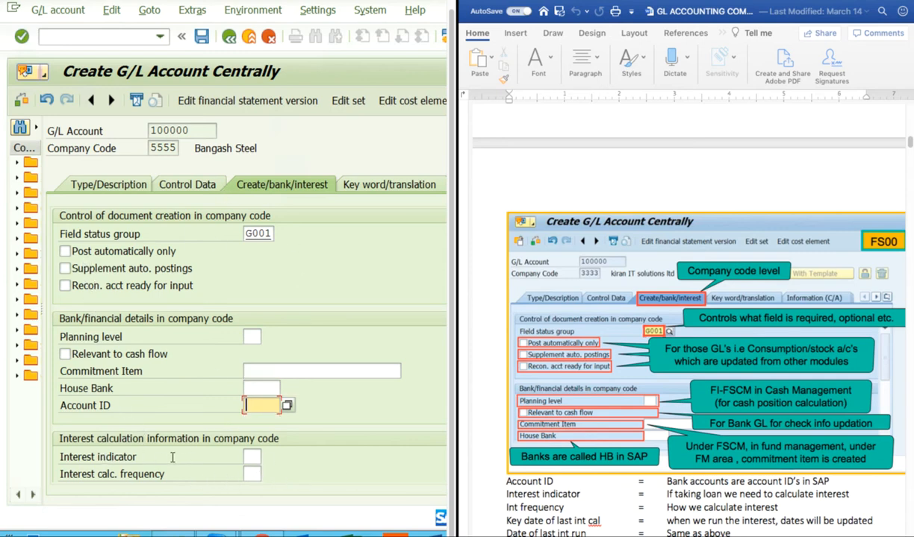
key("Tab")
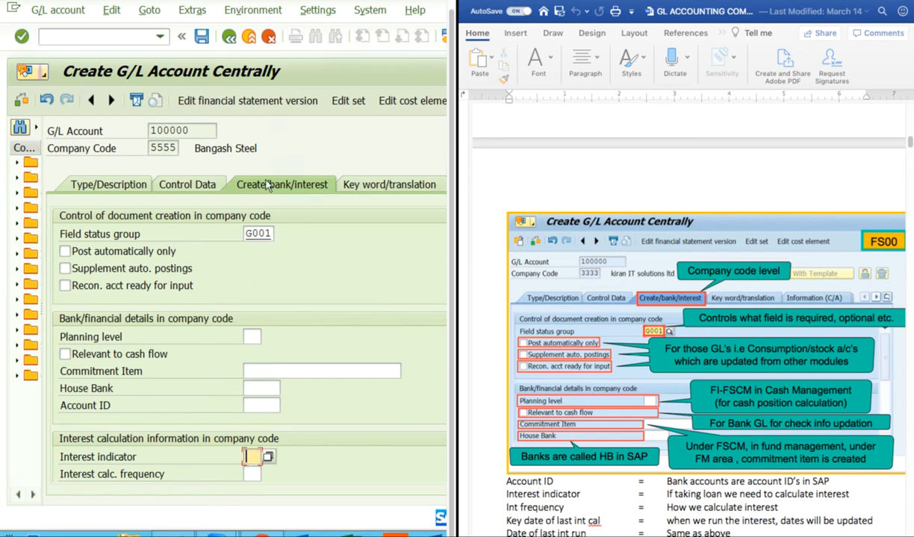
left_click(154, 401)
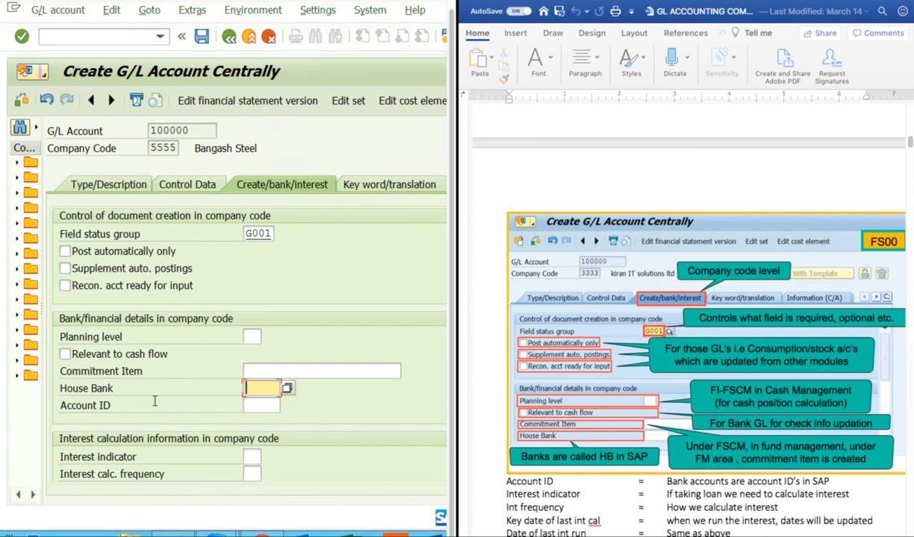
left_click(261, 403)
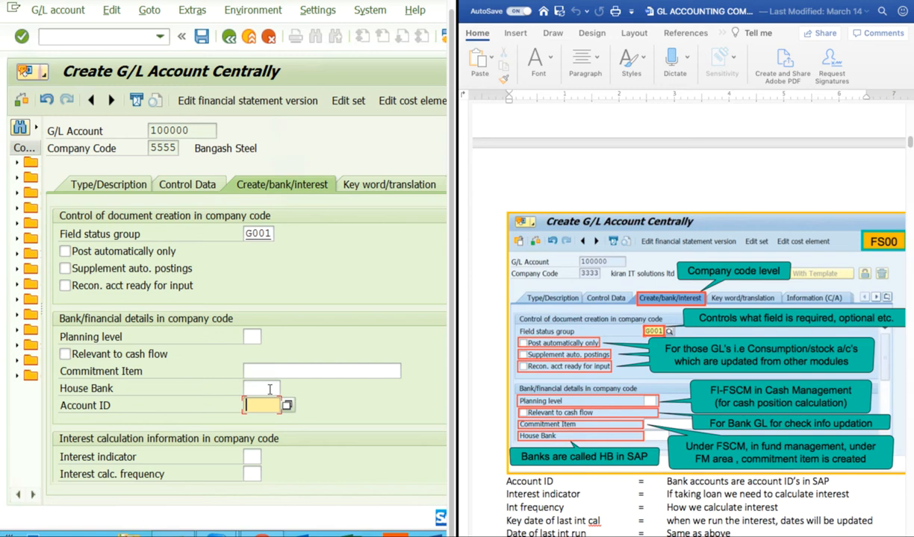
left_click(269, 390)
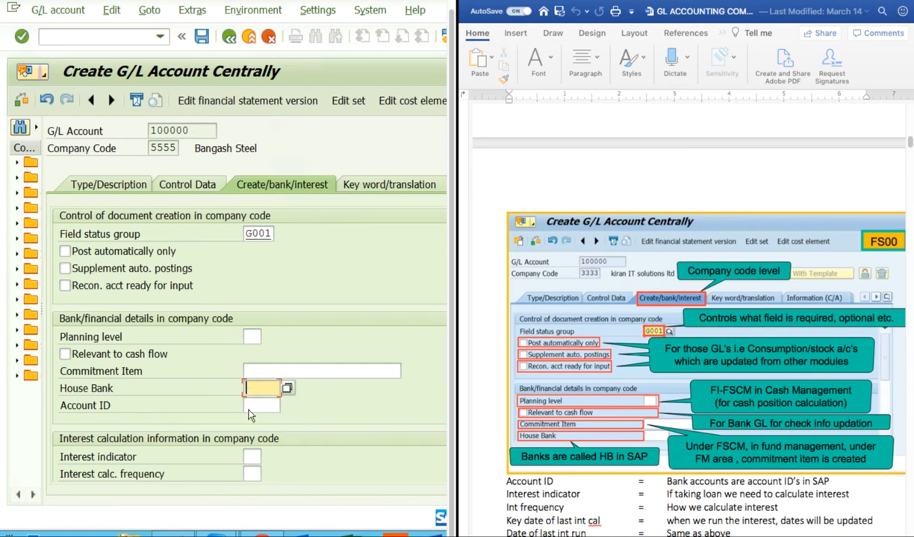
left_click(249, 406)
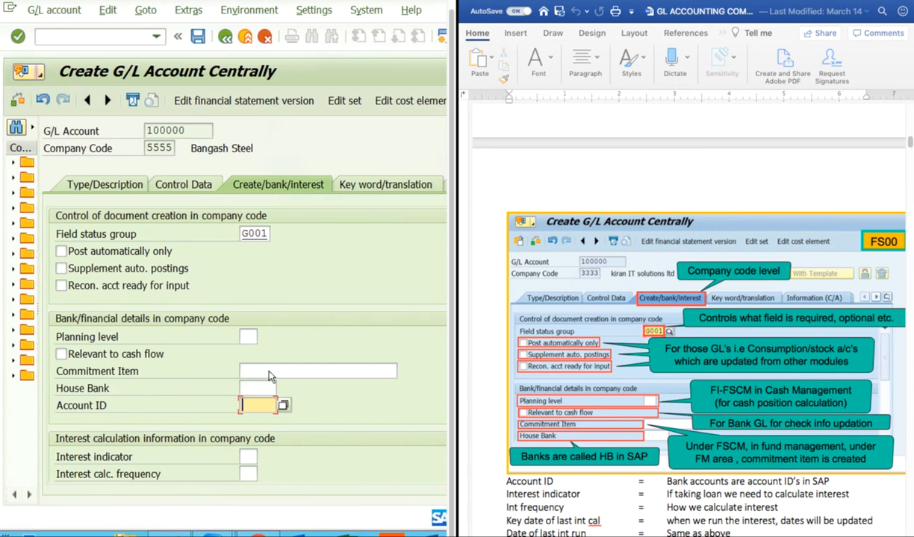
left_click(109, 370)
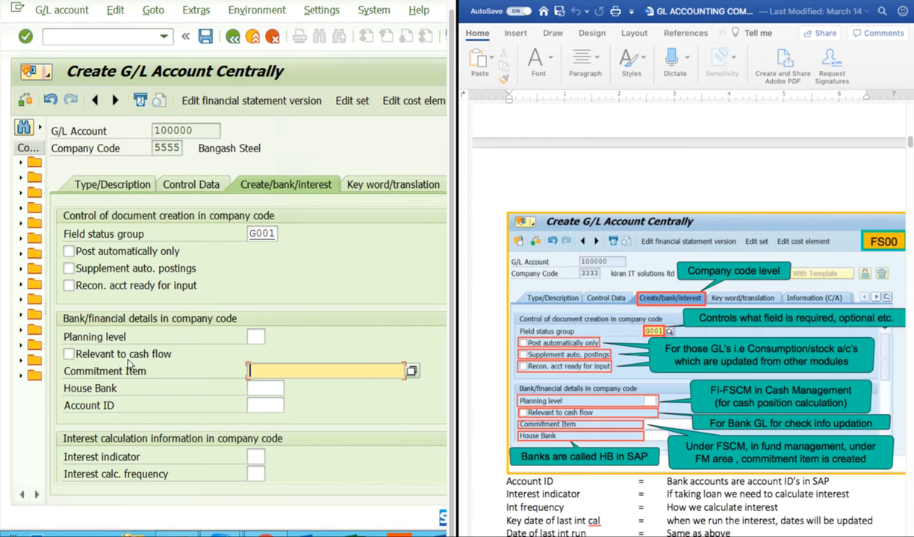
Step: Mark the G/L account as relevant to cash flow in its bank/financial details
left_click(70, 355)
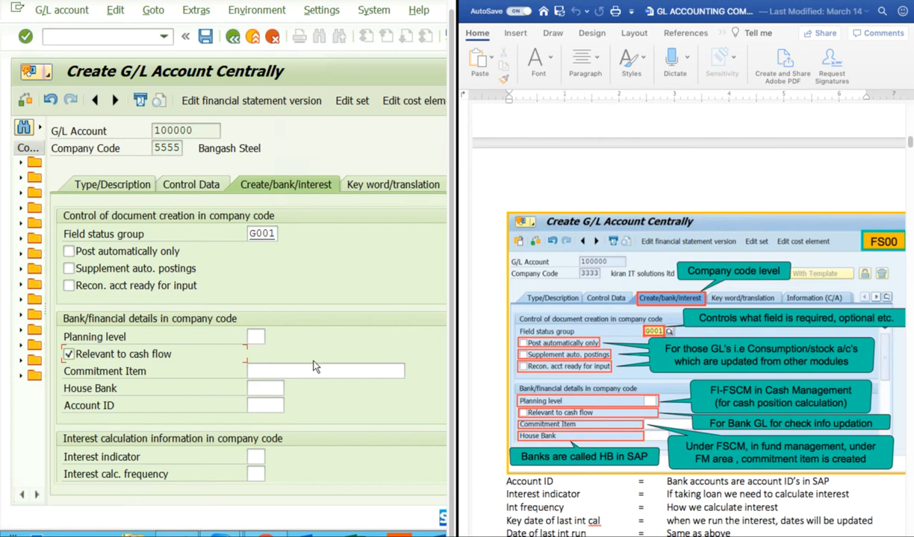
left_click(125, 339)
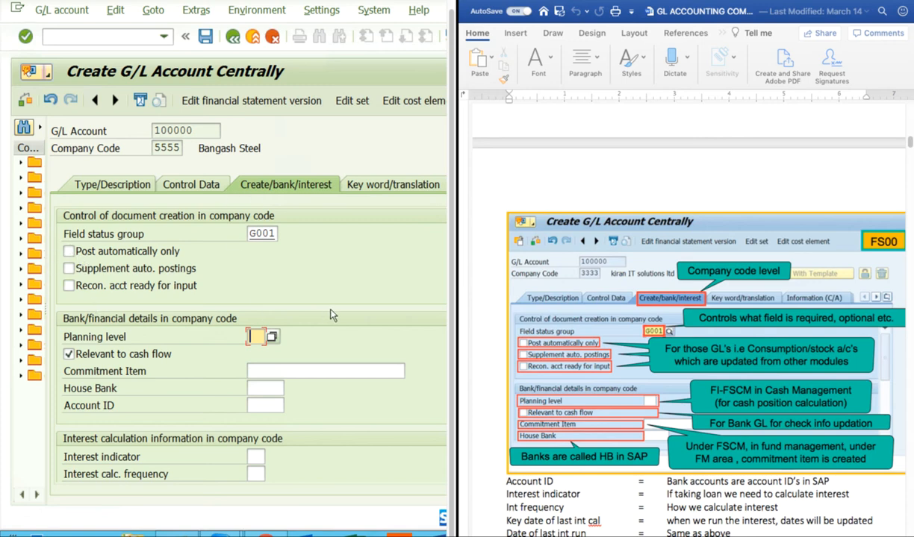
left_click(69, 251)
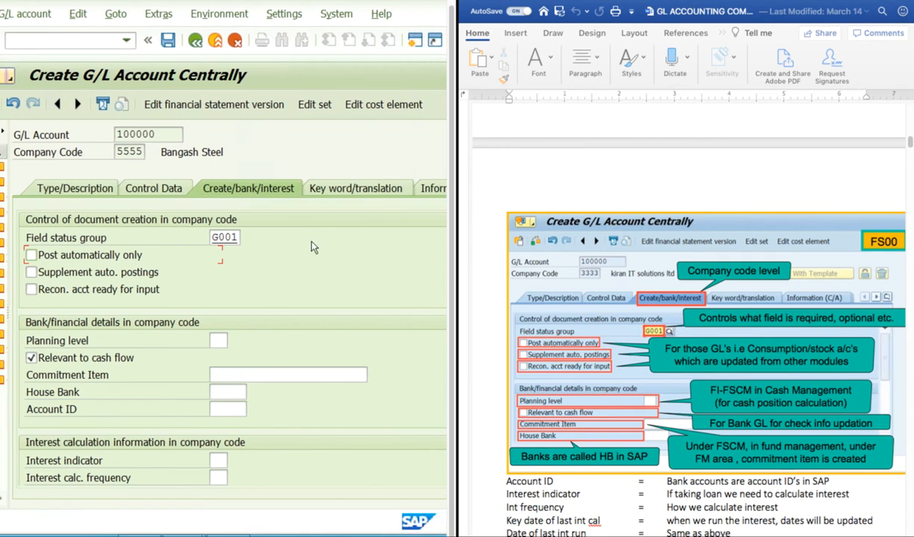
Step: Review the account's keyword/translation data and the available account groups in its type/description data
left_click(355, 188)
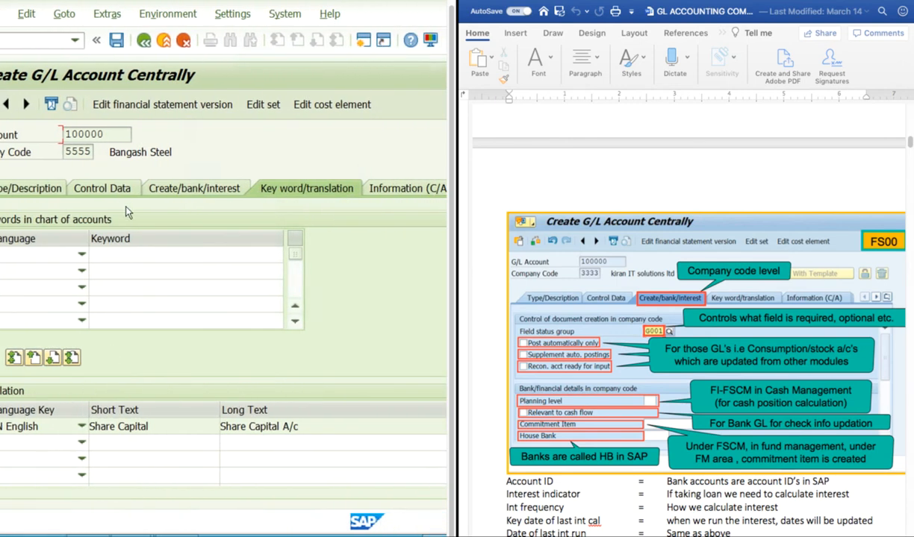
left_click(121, 191)
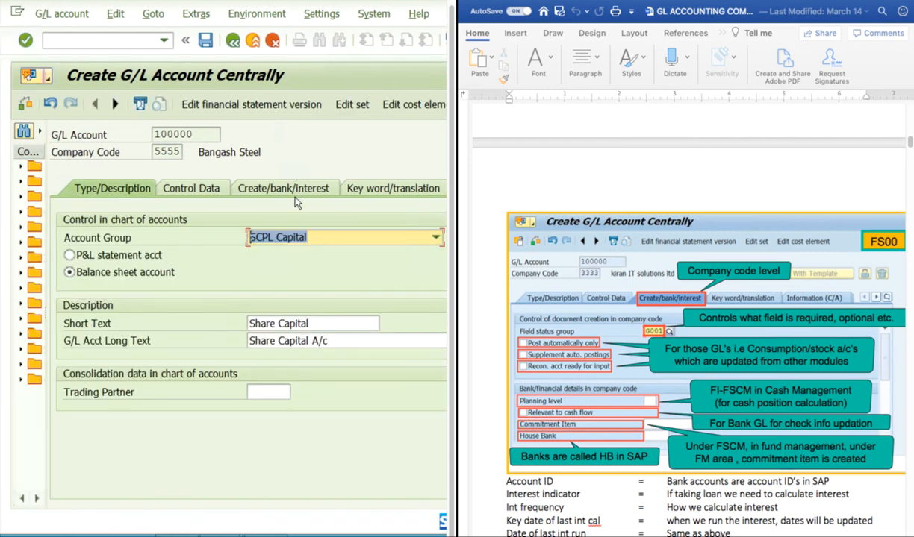
left_click(254, 235)
key("Up")
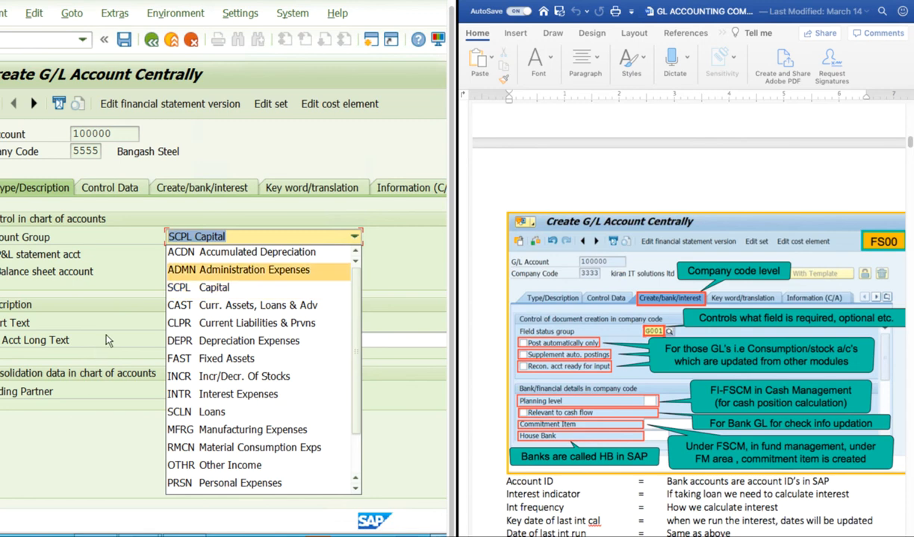
left_click(355, 237)
left_click(354, 236)
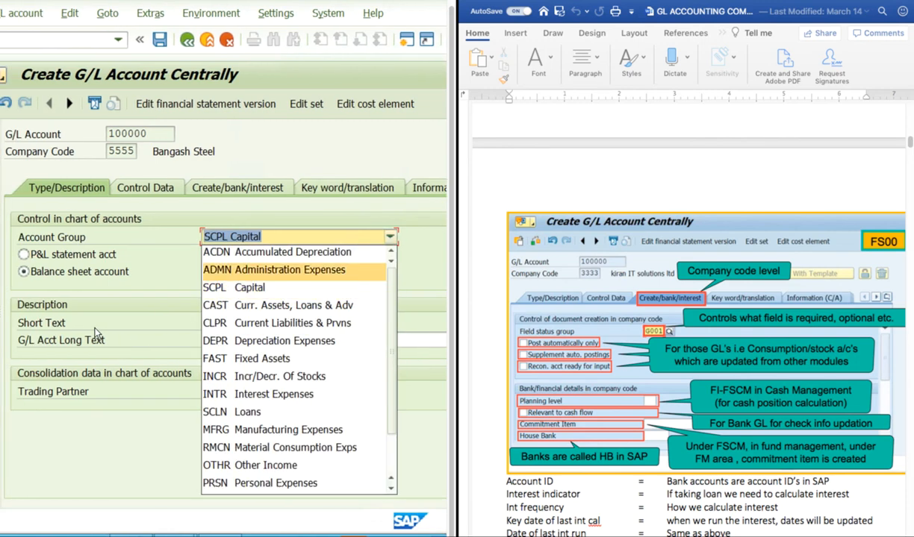
left_click(95, 334)
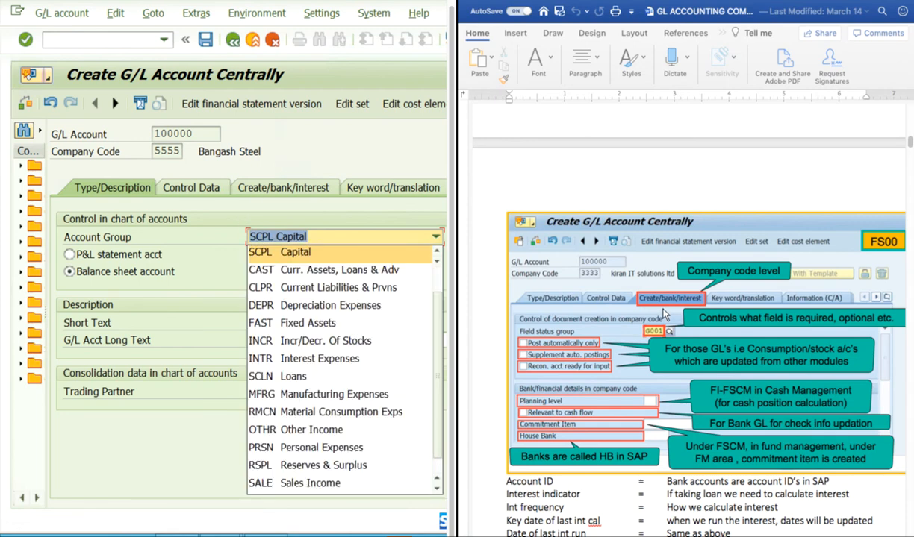
left_click(205, 41)
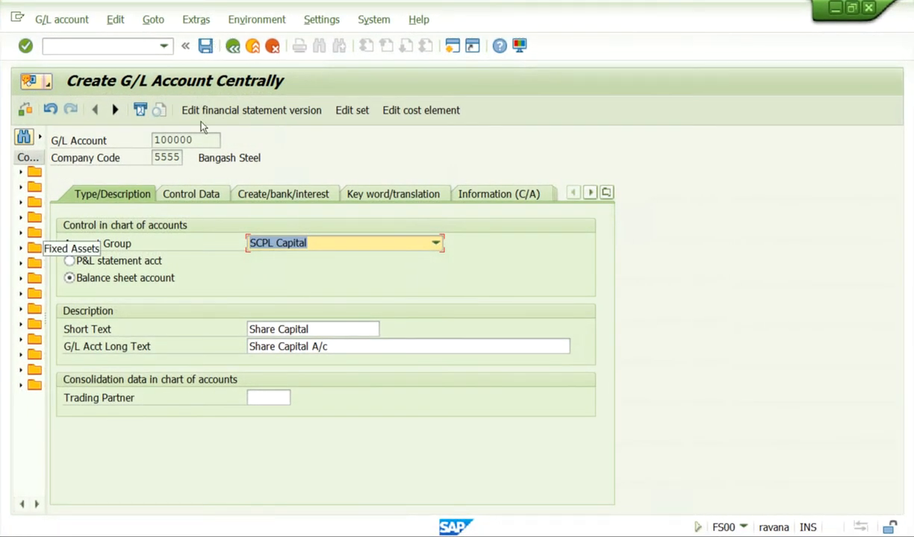
key("F4")
key("Escape")
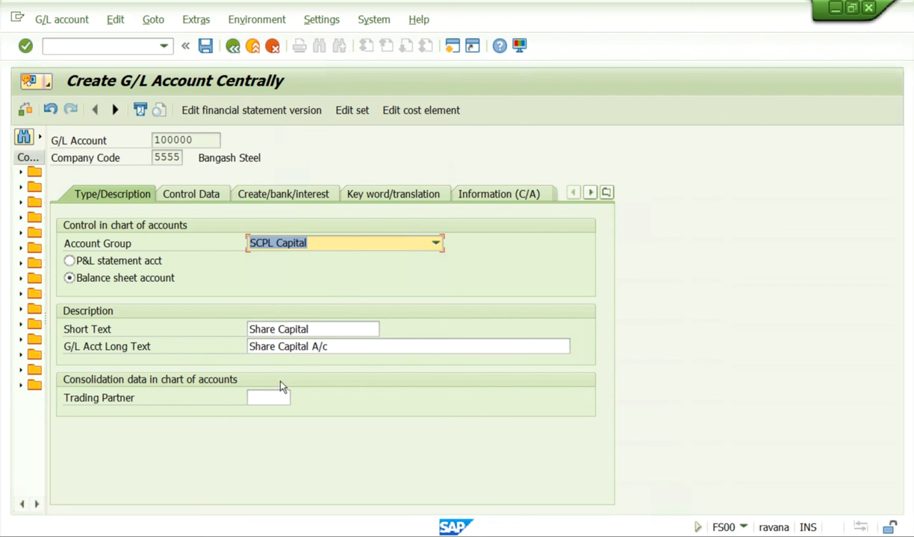
Step: Save the new Share Capital G/L account 100000 in company code 5555, accepting the message dialog
key("ctrl+s")
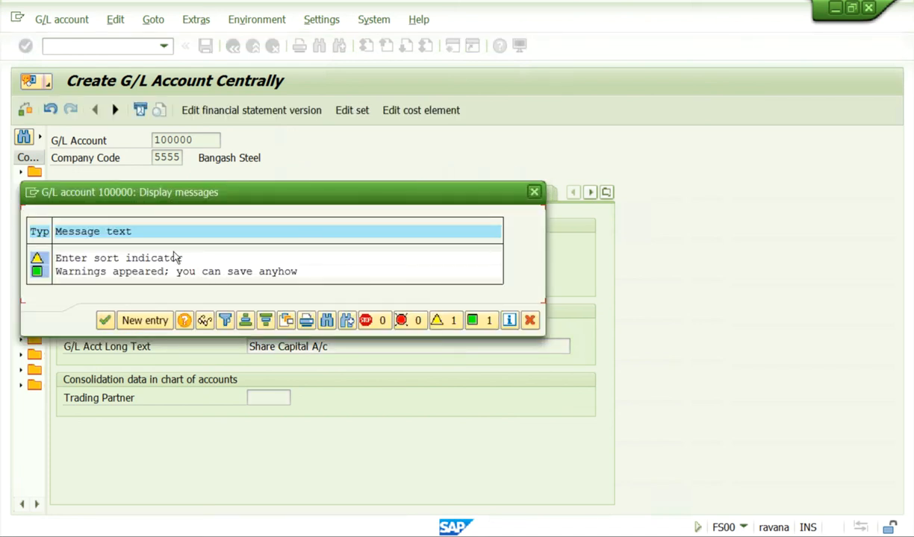
mouse_move(139, 193)
left_mouse_down()
mouse_move(257, 172)
mouse_move(207, 177)
left_mouse_up()
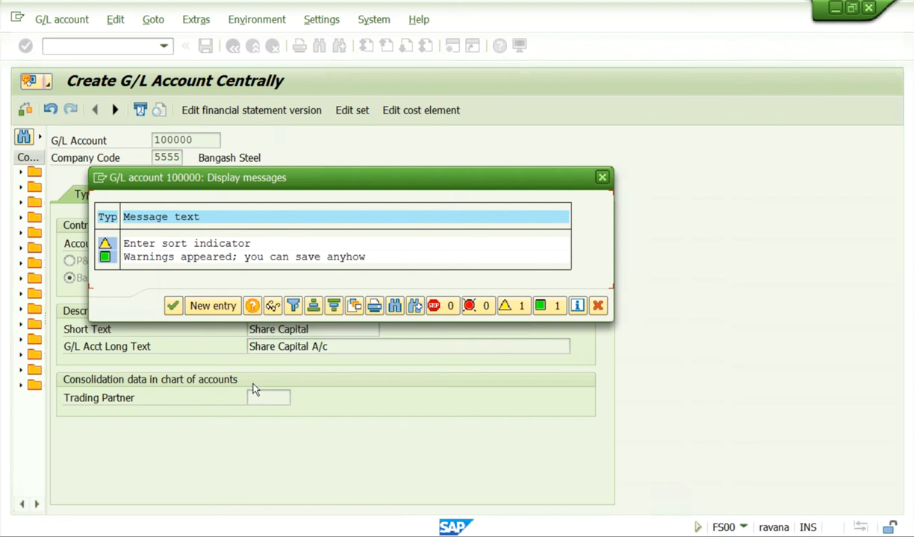
key("Return")
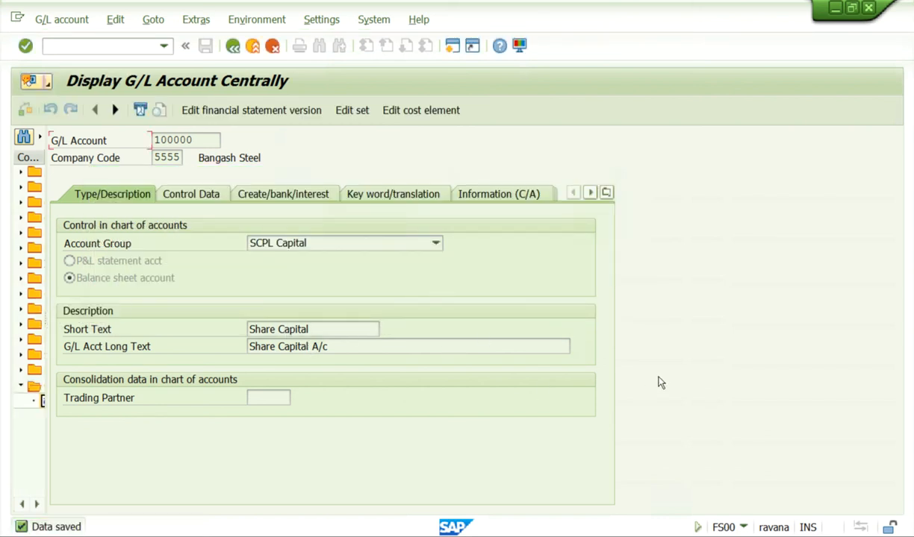
Step: Widen the account tree and switch it to company code 5555
left_click_drag(132, 477, 283, 477)
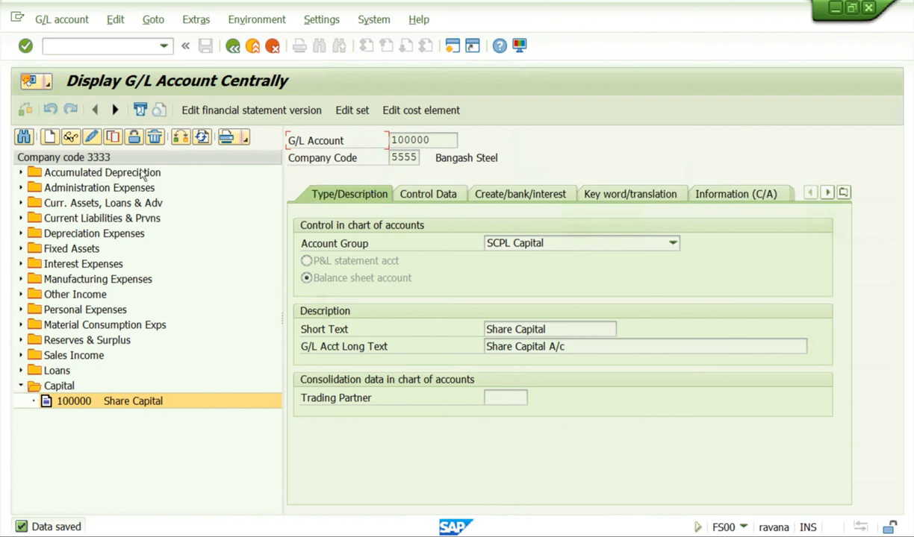
left_click(20, 385)
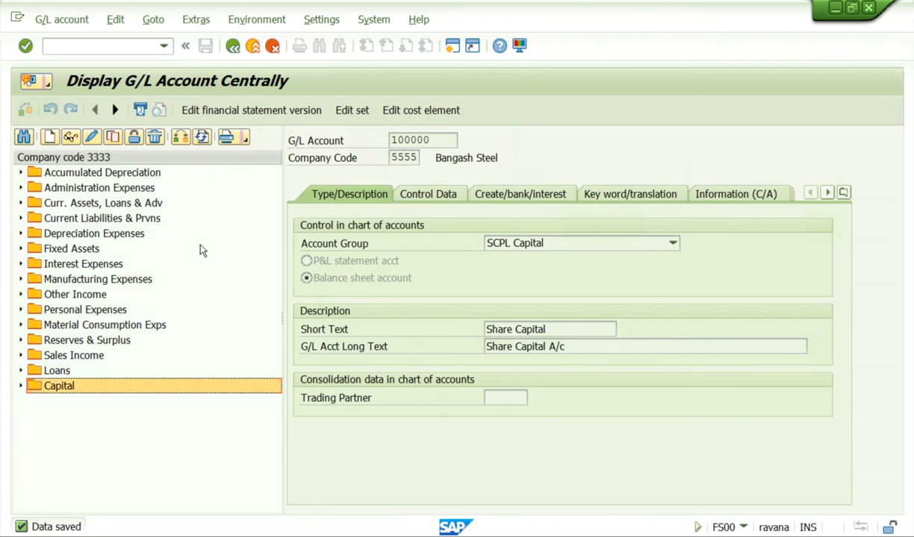
left_click(404, 158)
left_click(181, 137)
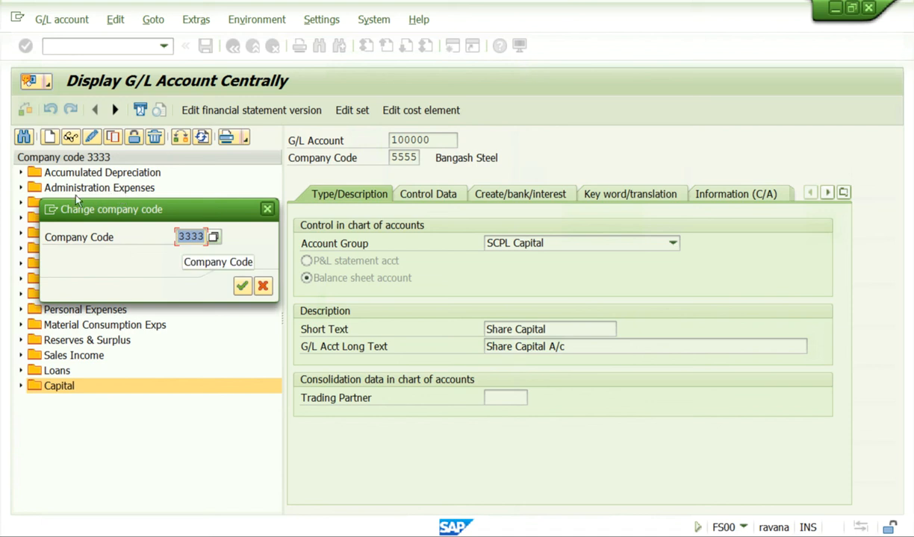
type("5555")
key("Return")
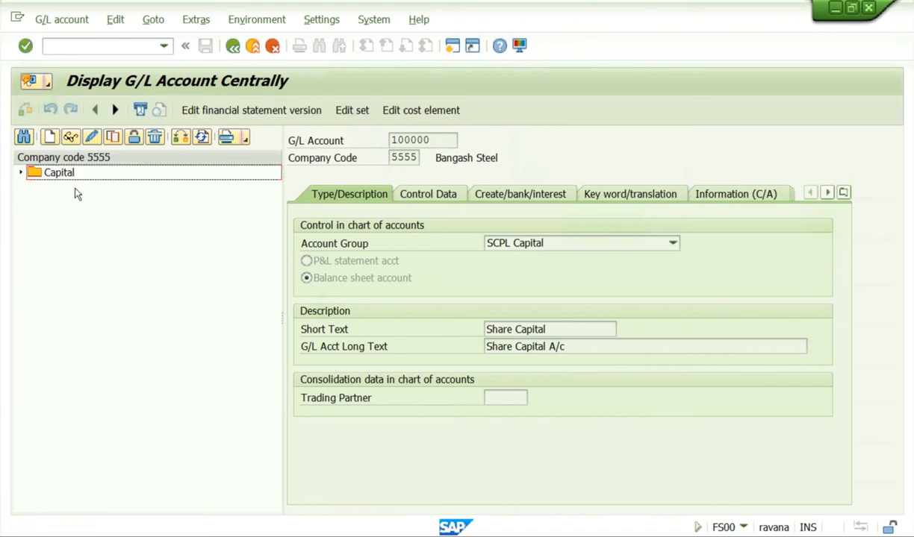
Step: Open the Share Capital account from the Capital group for changing and check its account group
double_click(87, 172)
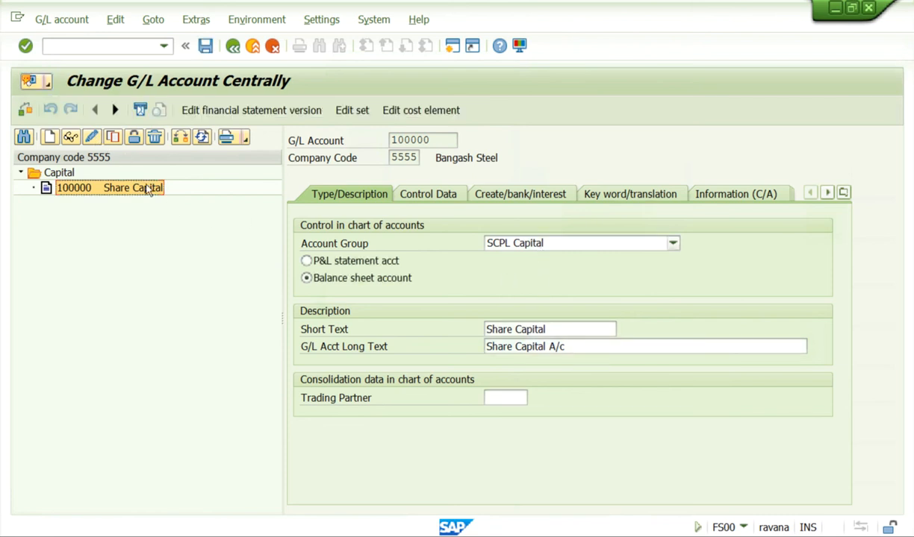
left_click(673, 243)
left_click(672, 243)
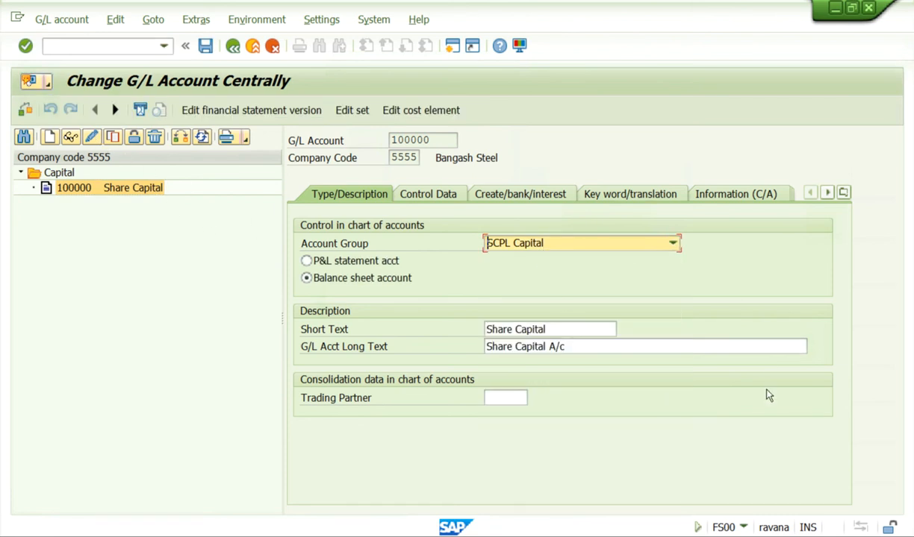
key("Return")
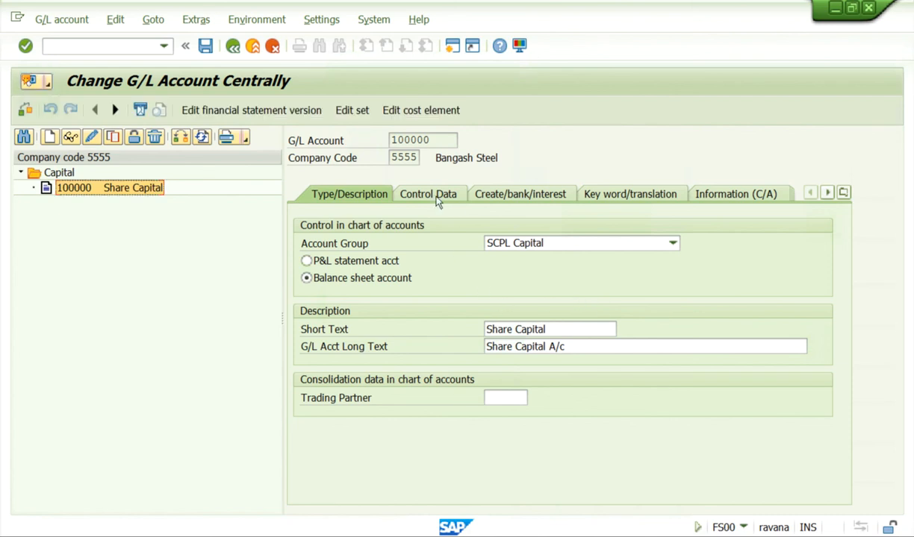
left_click(672, 243)
left_click(672, 243)
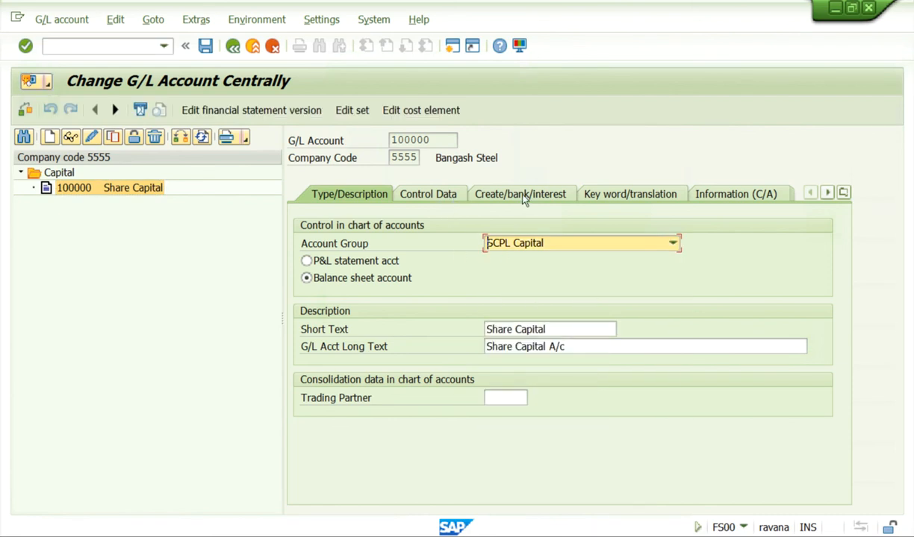
Step: Set the sort key to 001 (Posting date) in the account's control data and save the account
left_click(428, 194)
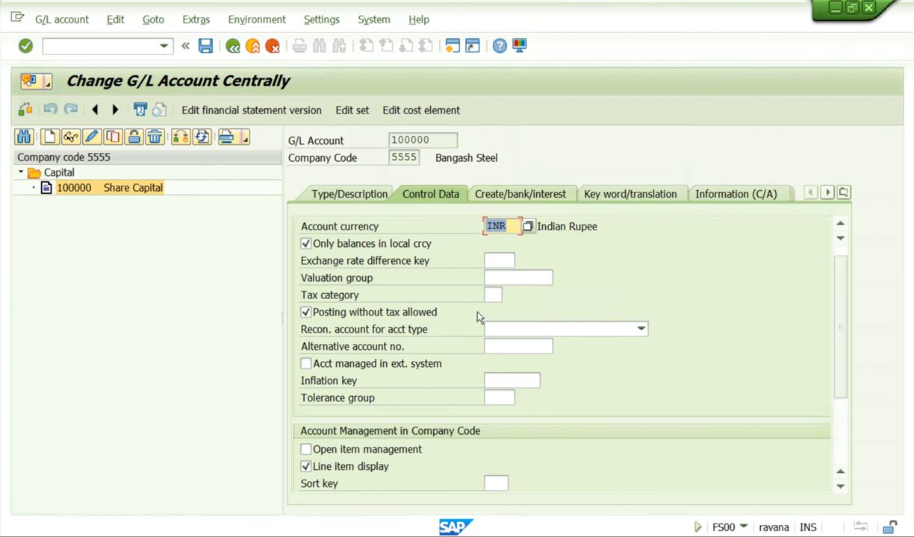
left_click(495, 483)
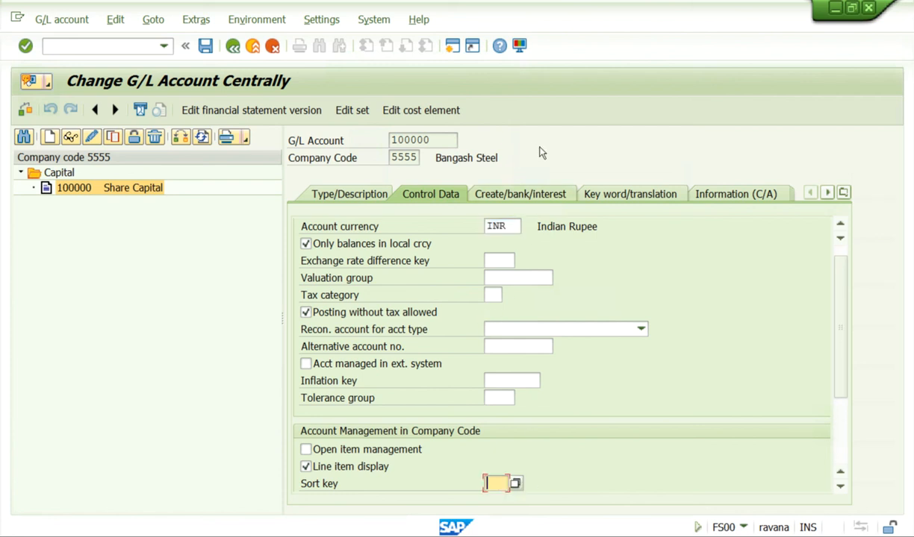
left_click(516, 483)
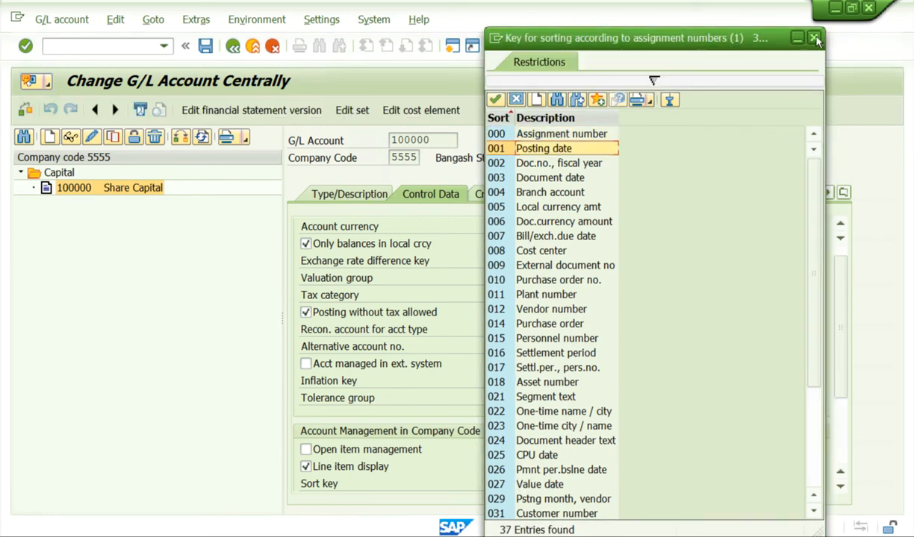
key("Return")
key("F4")
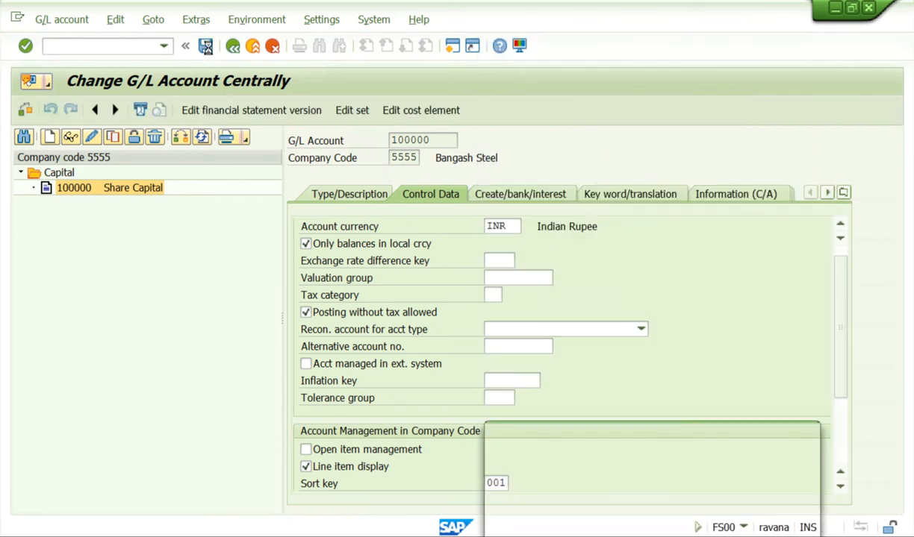
key("Escape")
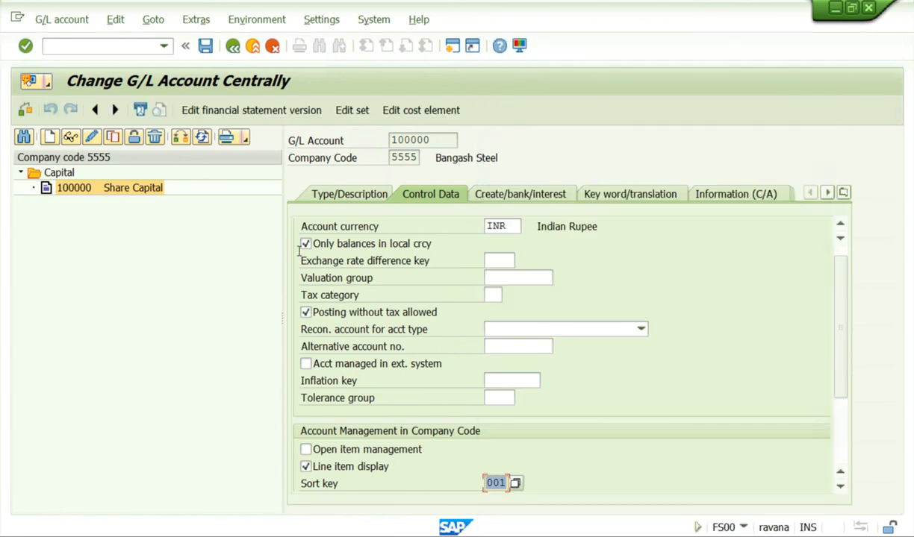
left_click(230, 44)
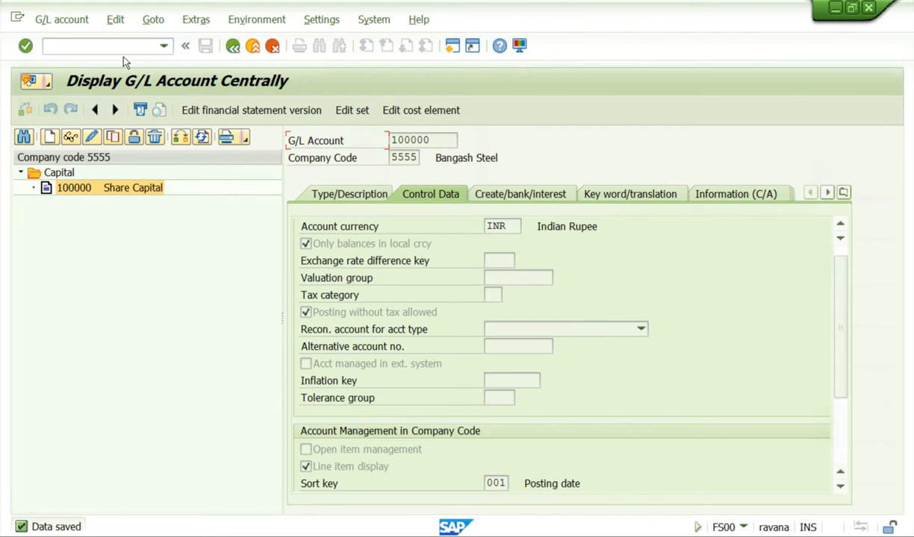
Step: Leave the account display and restart transaction FS00
left_click(232, 46)
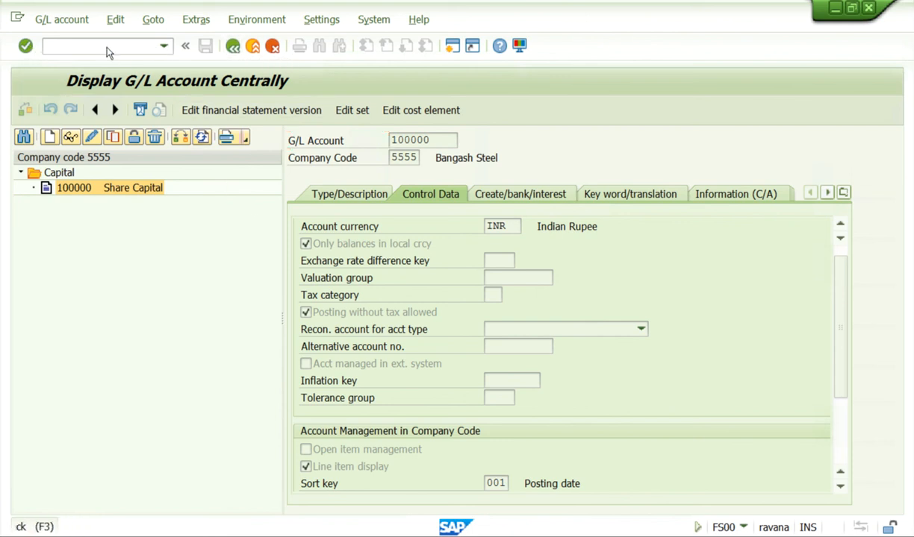
key("Down")
key("Down")
key("Down")
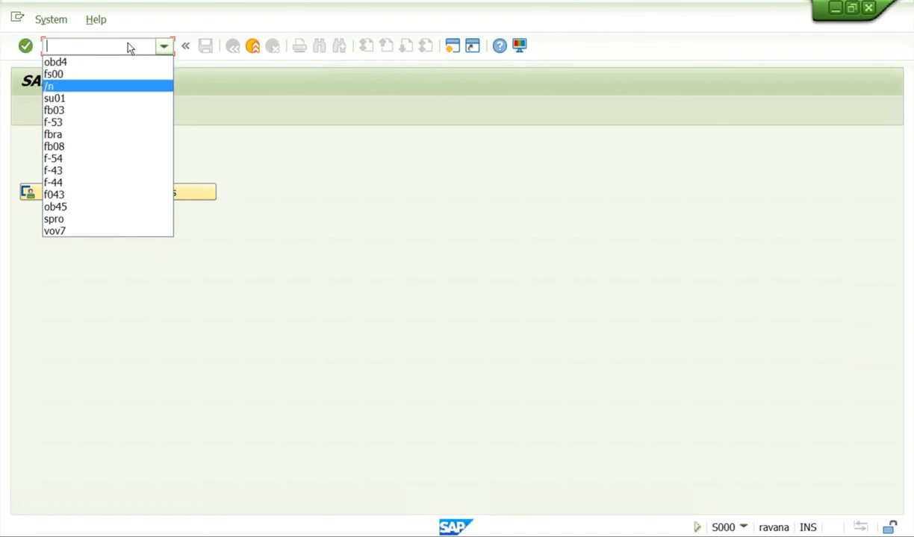
key("Return")
key("BackSpace")
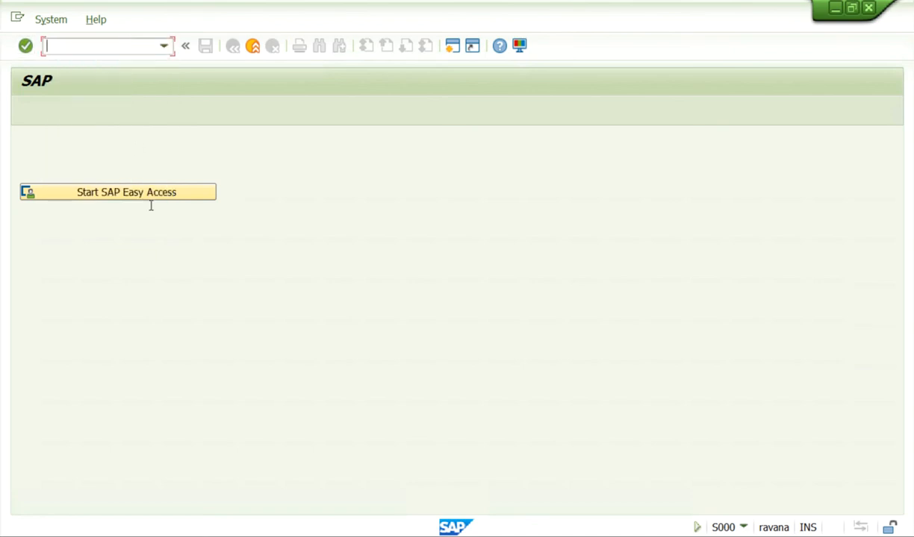
type("fs00")
key("Return")
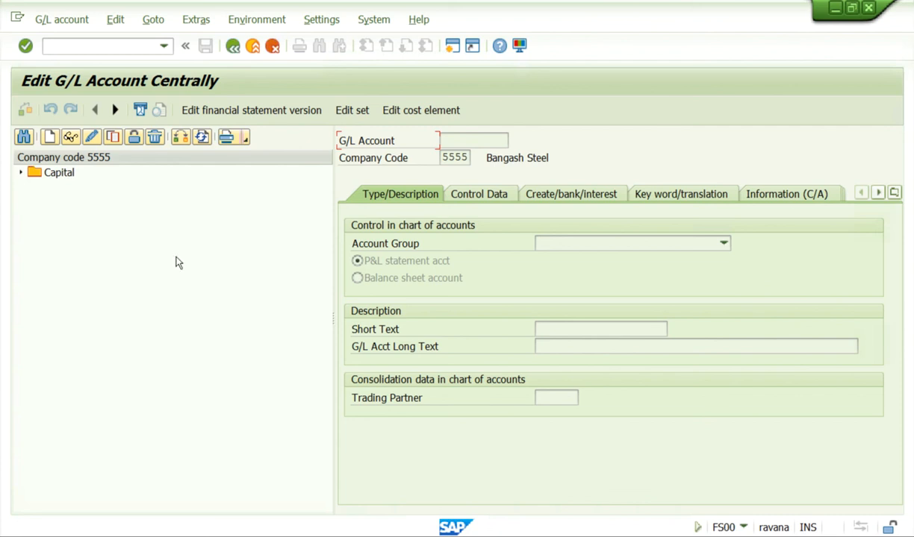
Step: Find account 100000 in the company code 5555 account tree and close the search
key("ctrl+f")
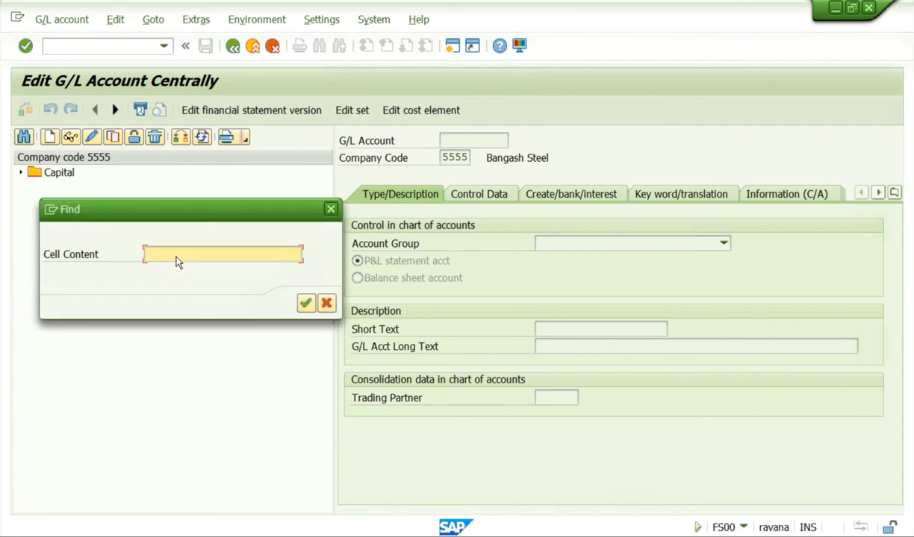
type("100000")
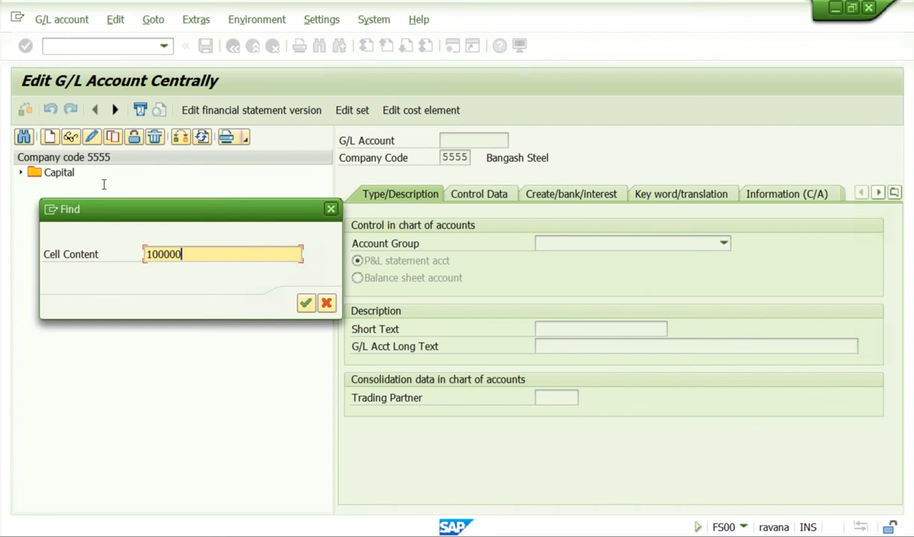
key("Return")
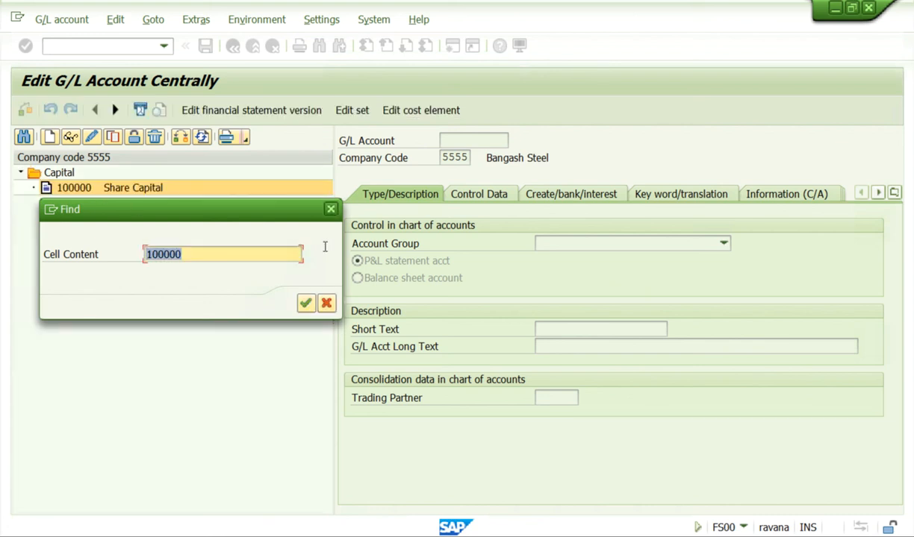
key("Escape")
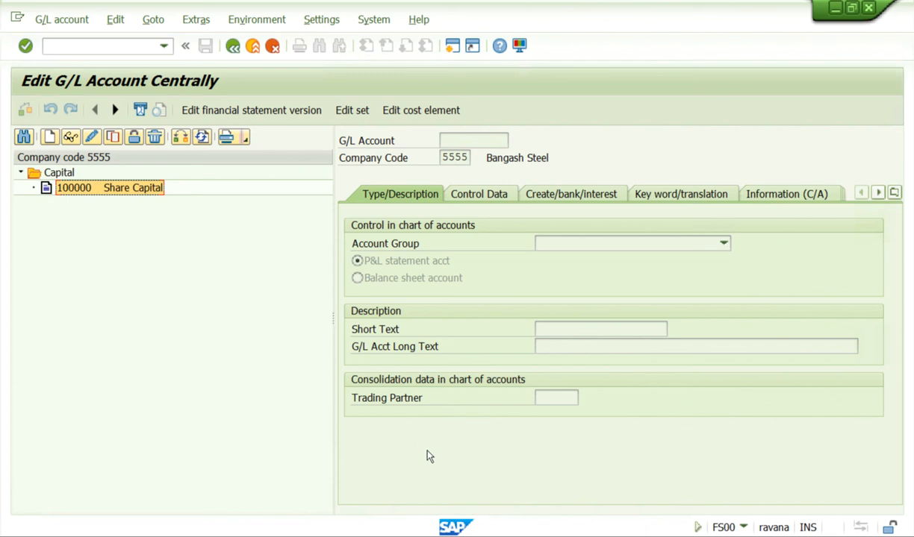
Step: Open the Share Capital account 100000 and view its company code information
left_click(80, 190)
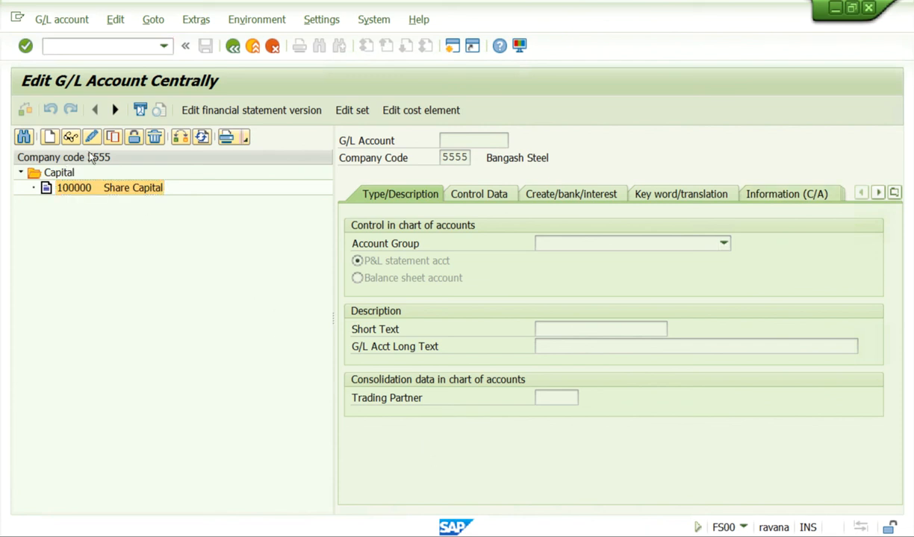
left_click(92, 138)
key("Return")
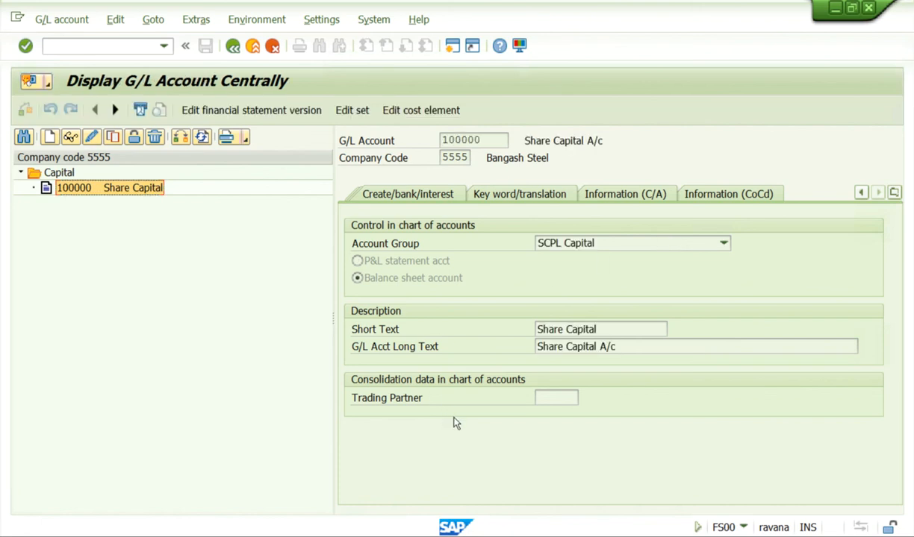
left_click(719, 195)
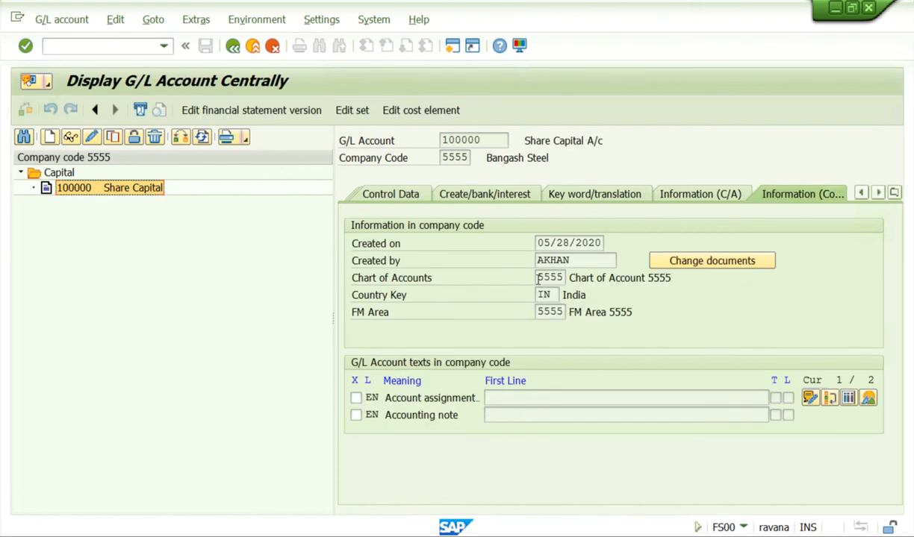
Step: Examine the creation date, creator, chart of accounts, country key and FM area in the account's company code information
left_click(541, 242)
key("Tab")
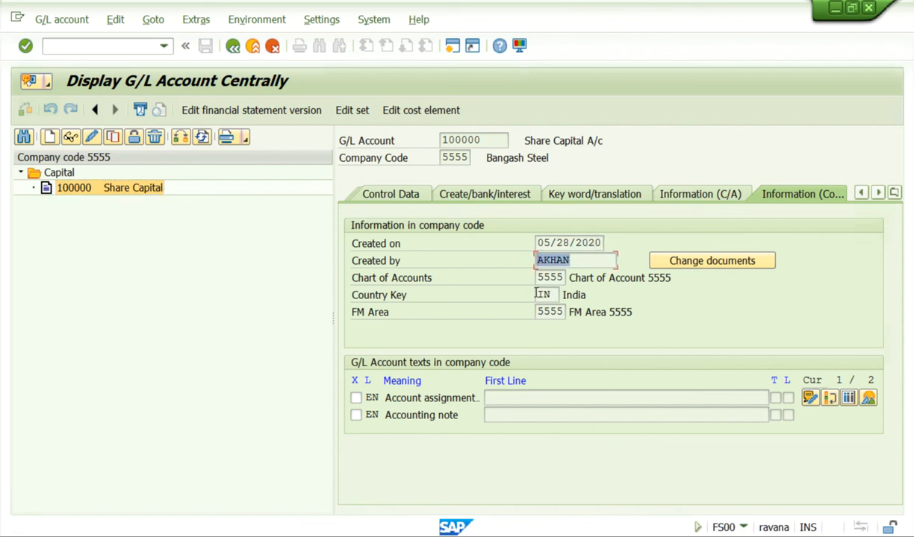
key("Tab")
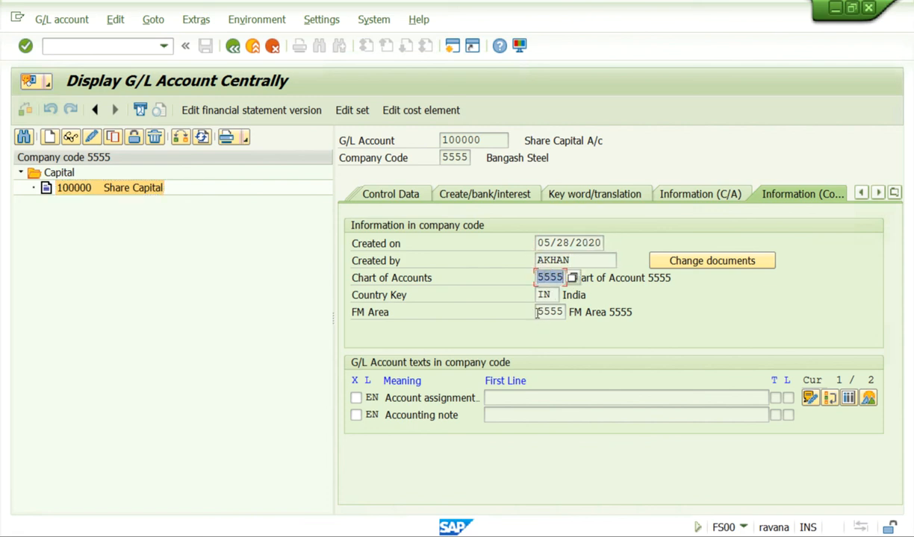
key("Tab")
left_click_drag(573, 313, 520, 281)
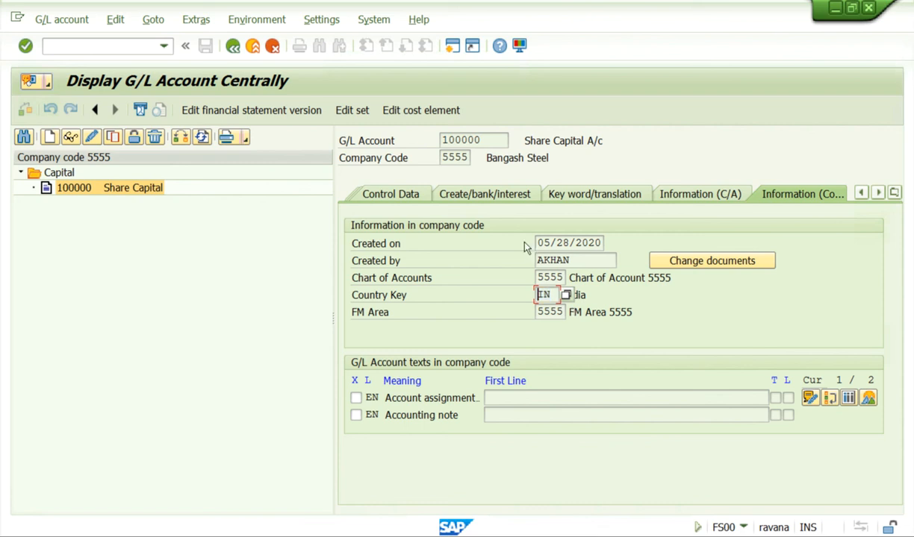
key("Tab")
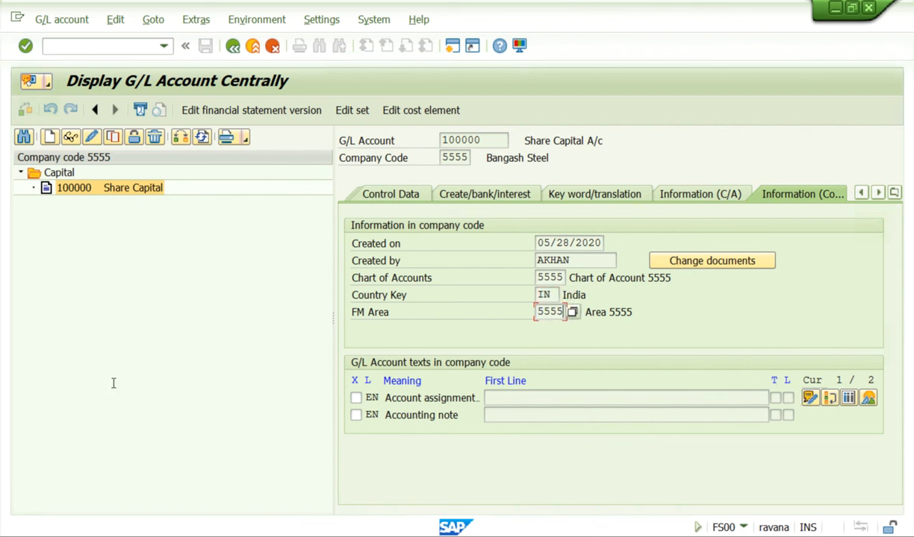
left_click_drag(601, 244, 747, 255)
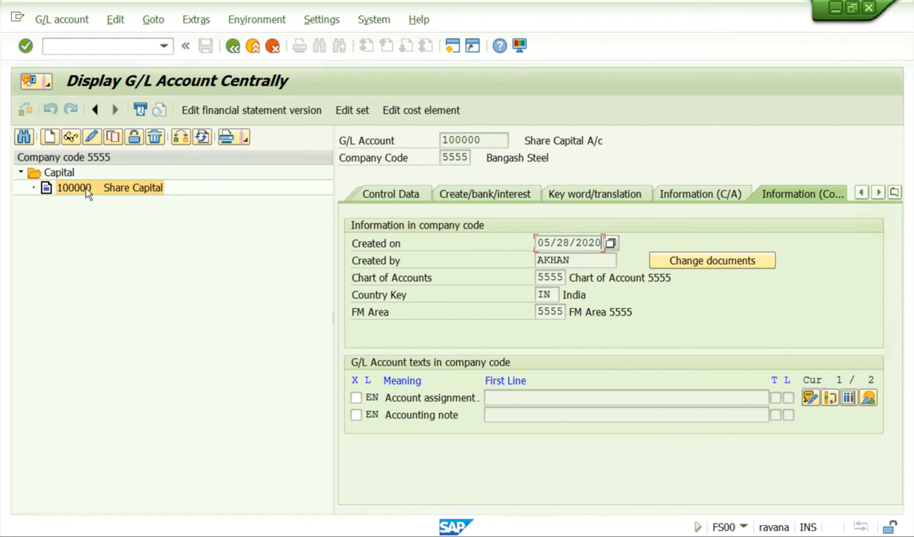
Step: View the sort key entry in the Share Capital account's change documents and return to the account display
double_click(62, 188)
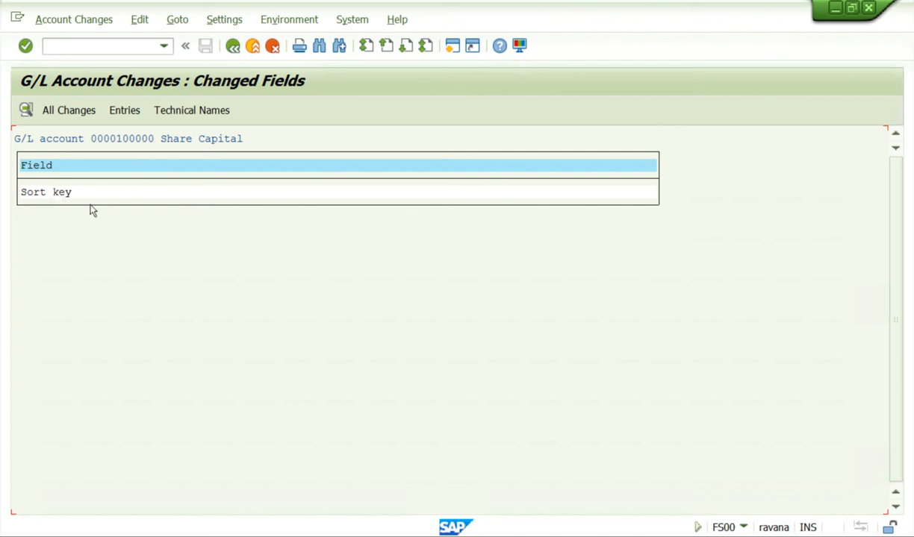
double_click(56, 192)
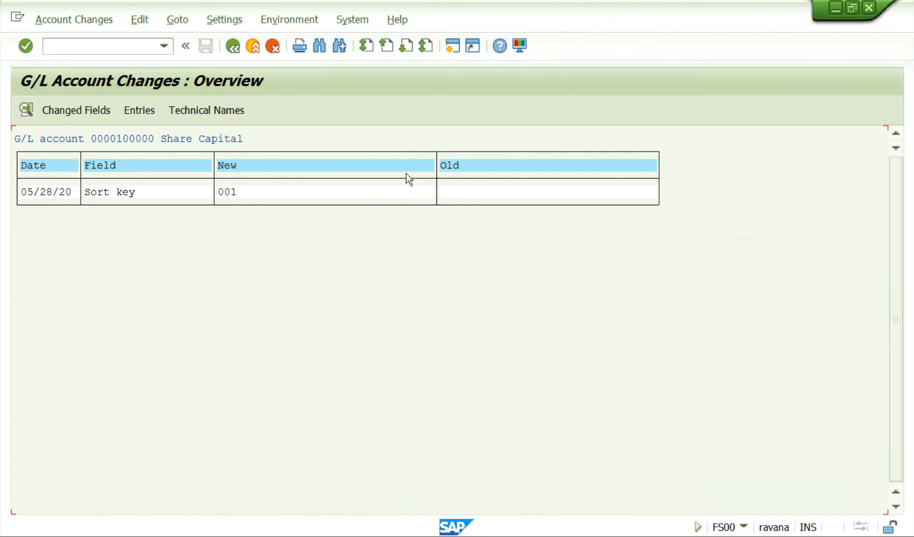
left_click(468, 196)
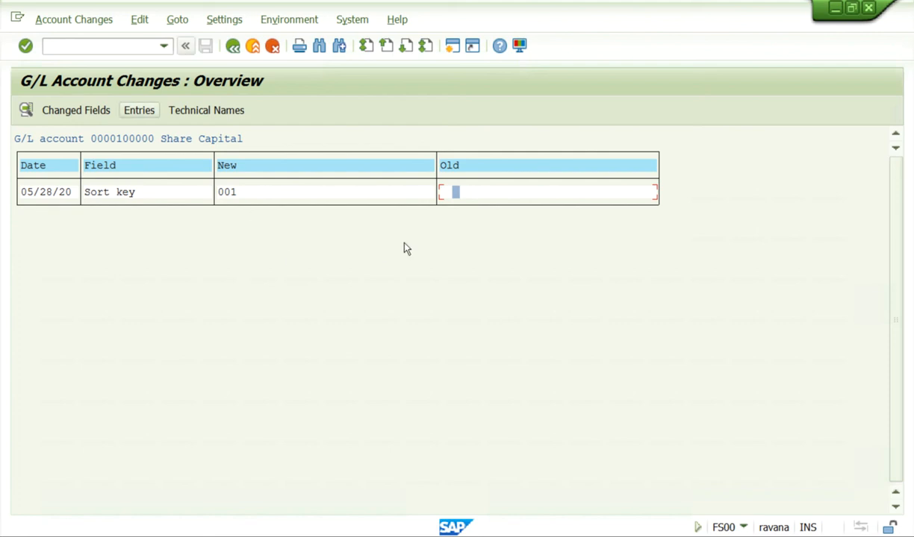
key("F3")
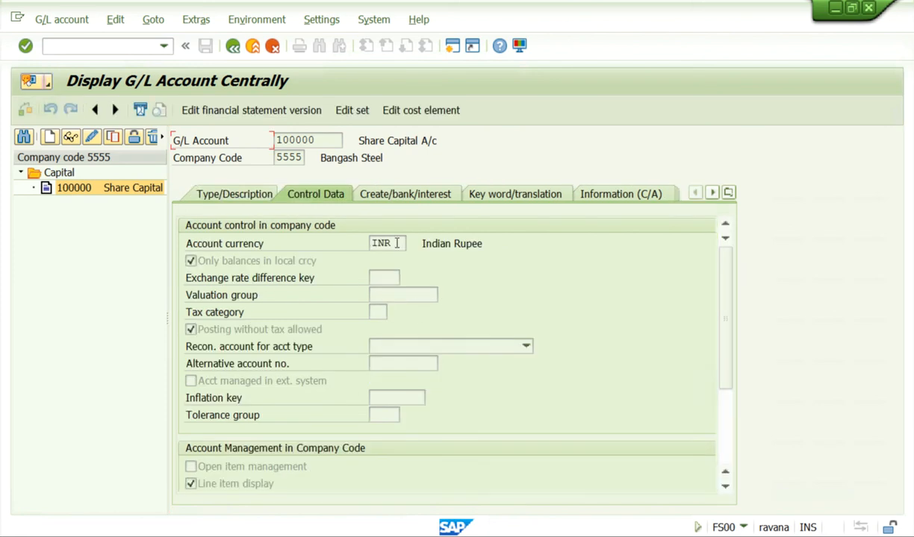
Step: Read the field help for the account currency in the account's control data and close it
left_click(396, 243)
left_click(415, 242)
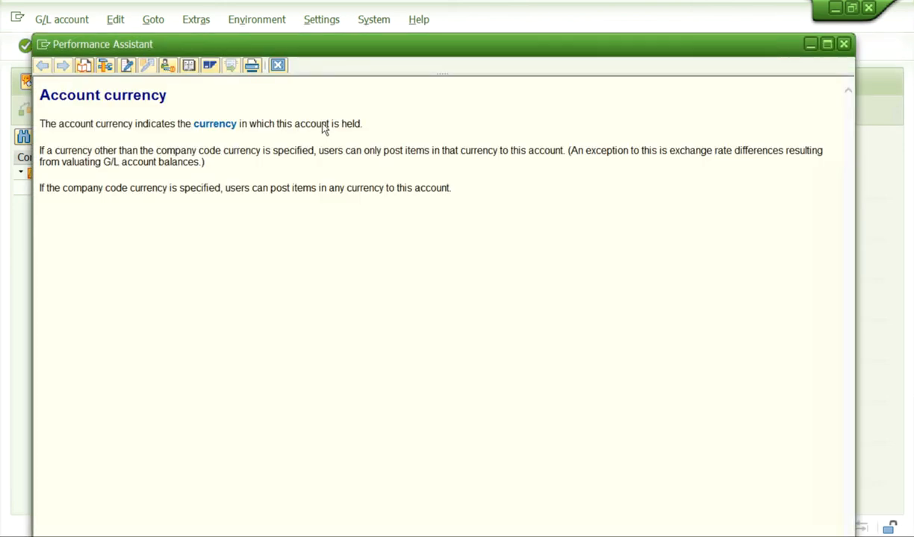
left_click_drag(39, 123, 362, 124)
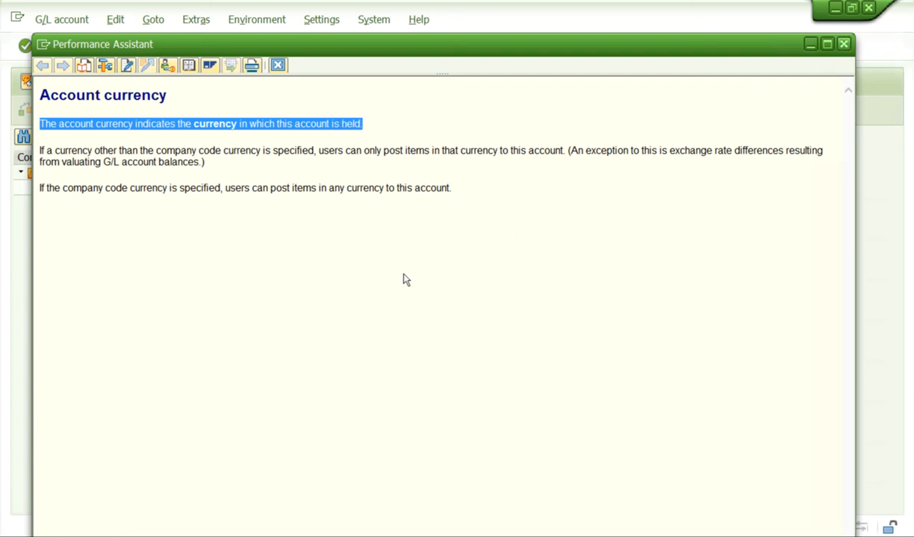
key("Escape")
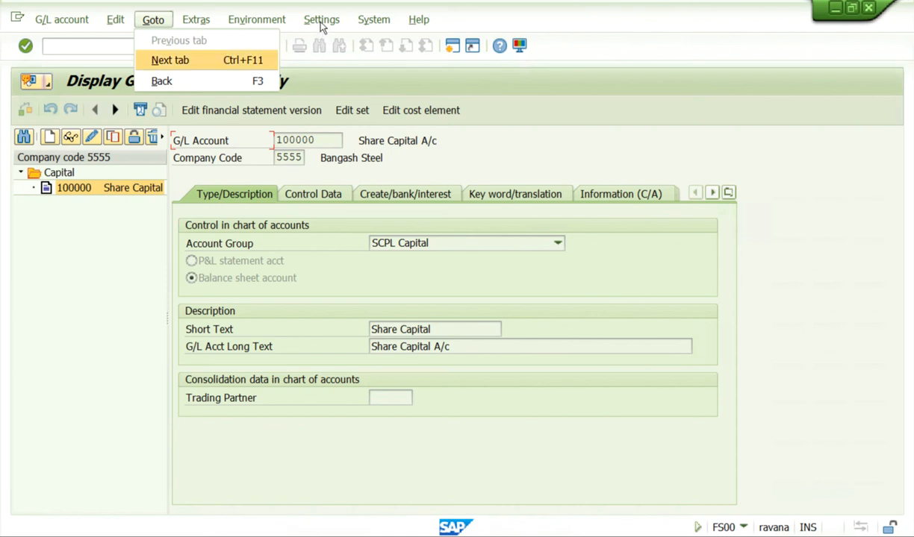
mouse_move(196, 20)
key("Right")
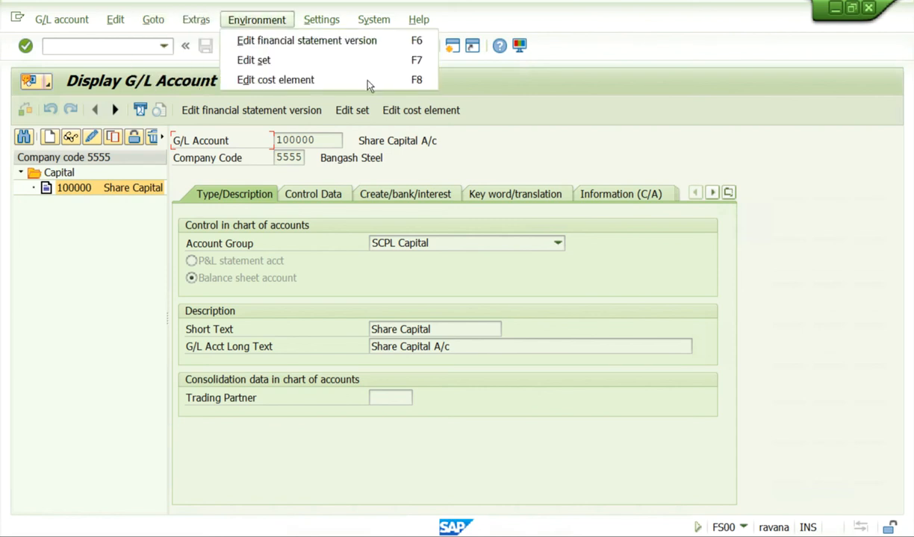
mouse_move(322, 20)
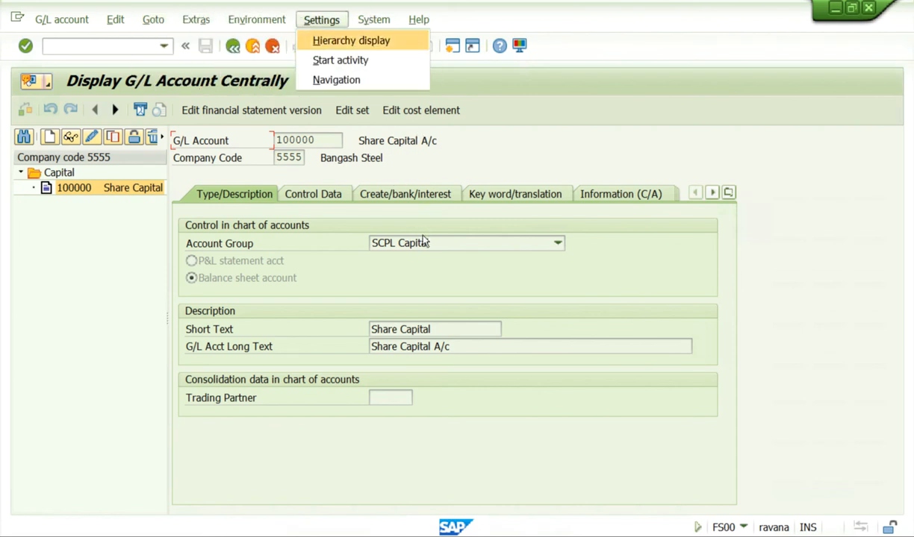
key("Down")
key("Down")
key("Right")
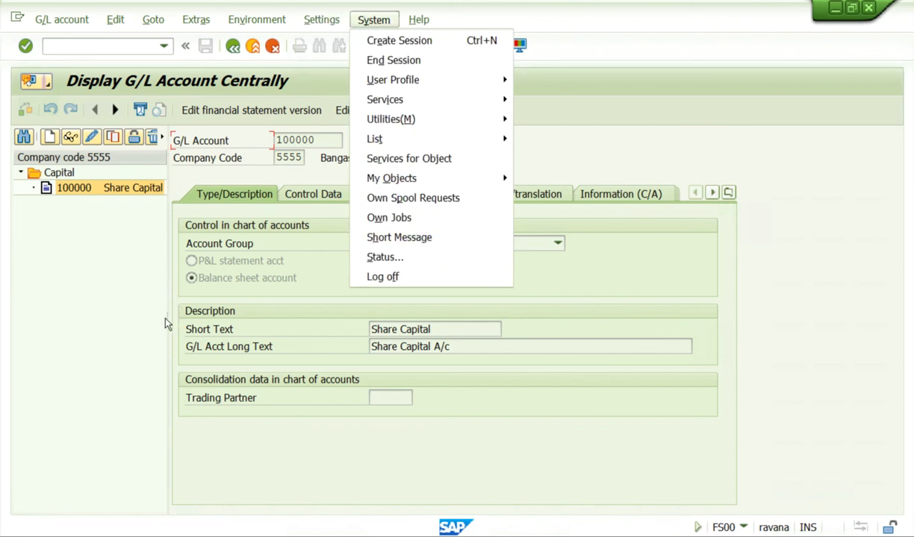
key("Escape")
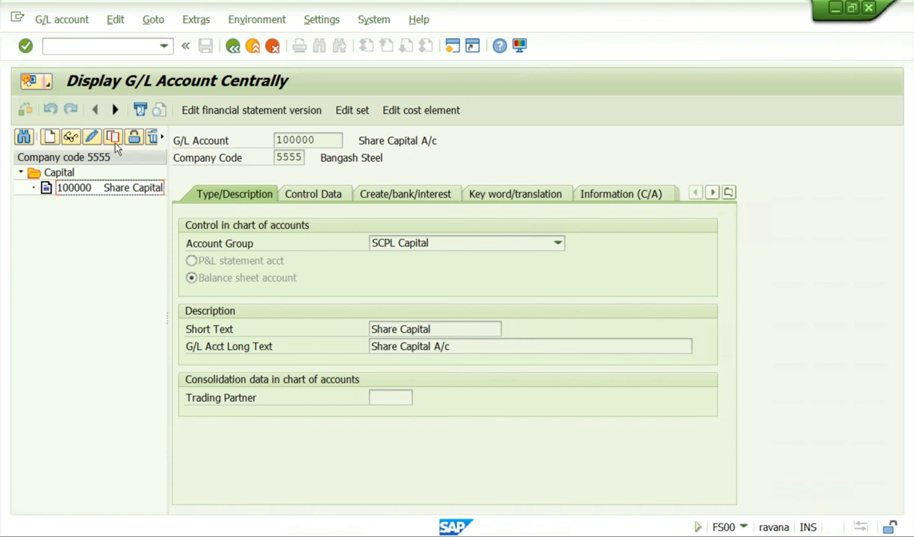
Step: Widen the company code 5555 account tree beside the account details
left_click_drag(168, 238, 520, 239)
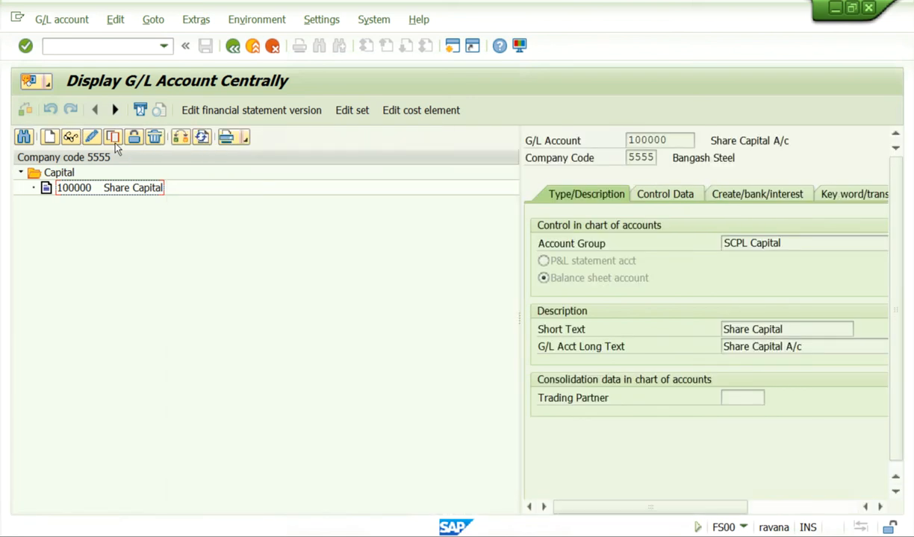